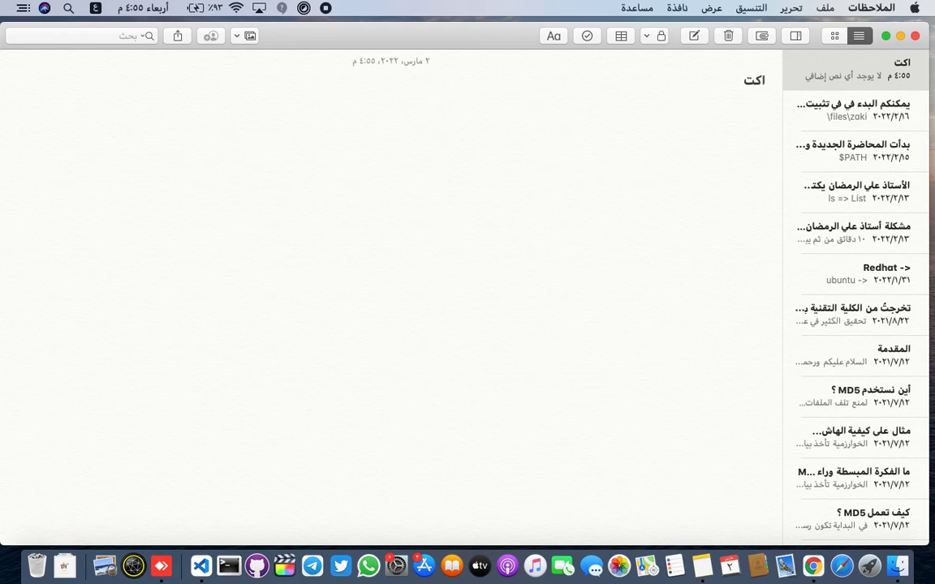
- Complete the first line of the note so that it reads "اكتب ifconfig"
text(ب)
key(ctrl+space)
text(if)
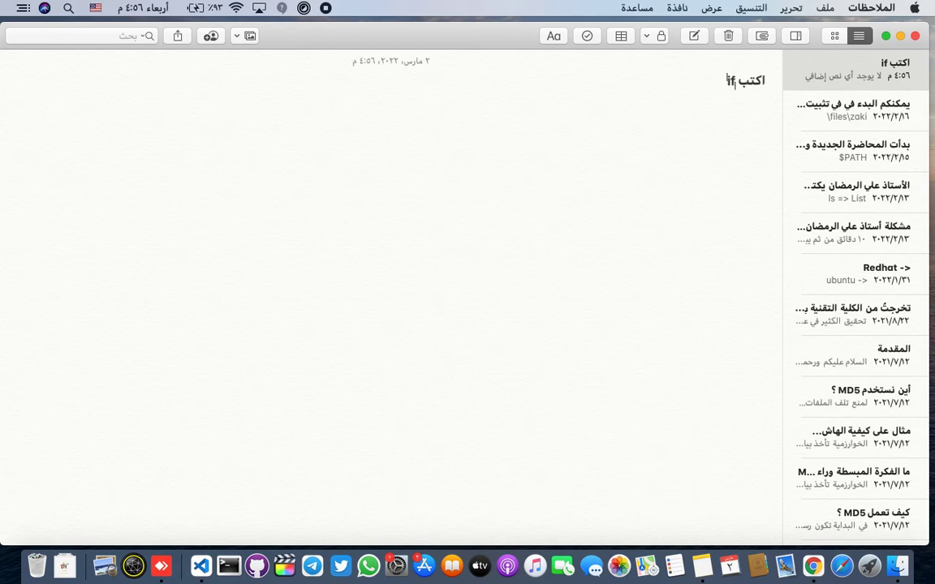
text(con)
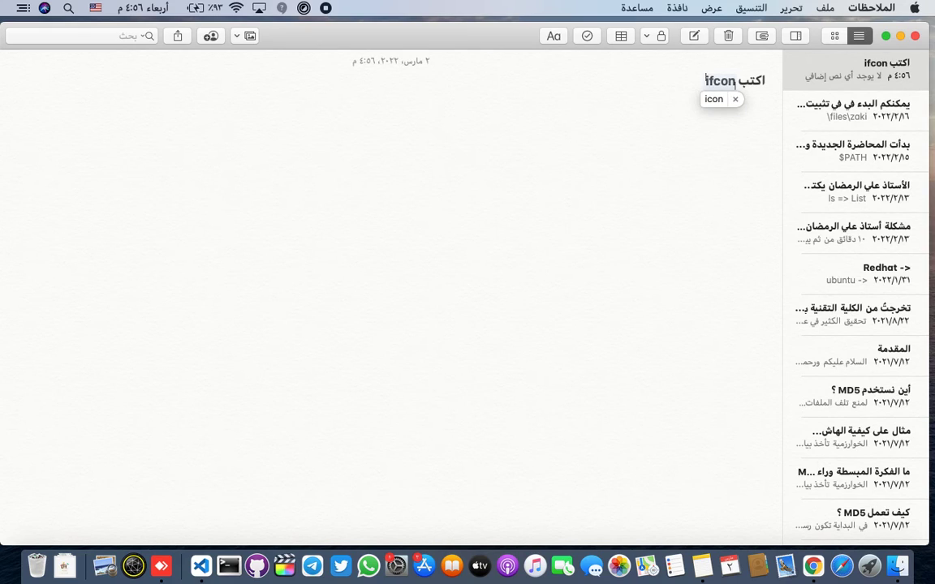
text(fig)
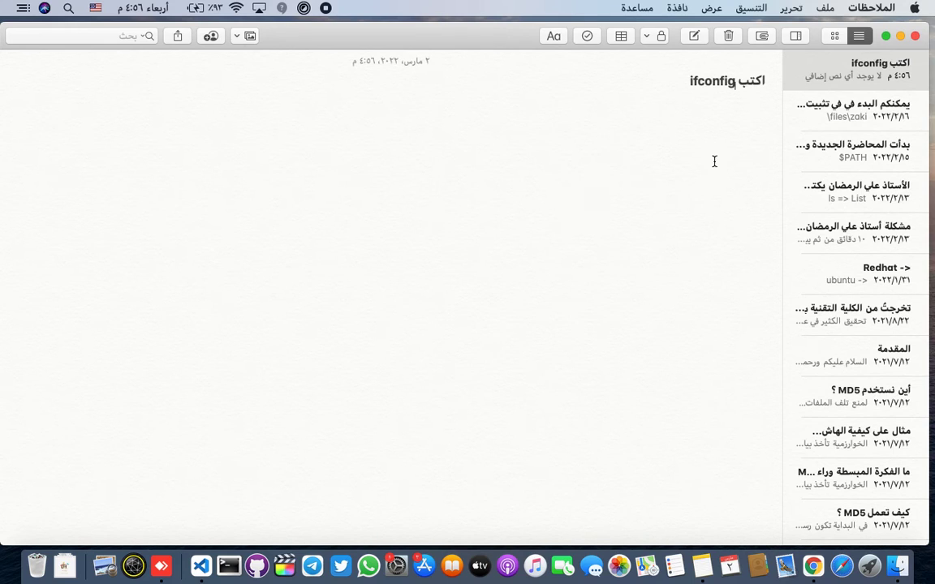
- Minimize the notes window, find VirtualBox among the installed applications and launch it
click(899, 36)
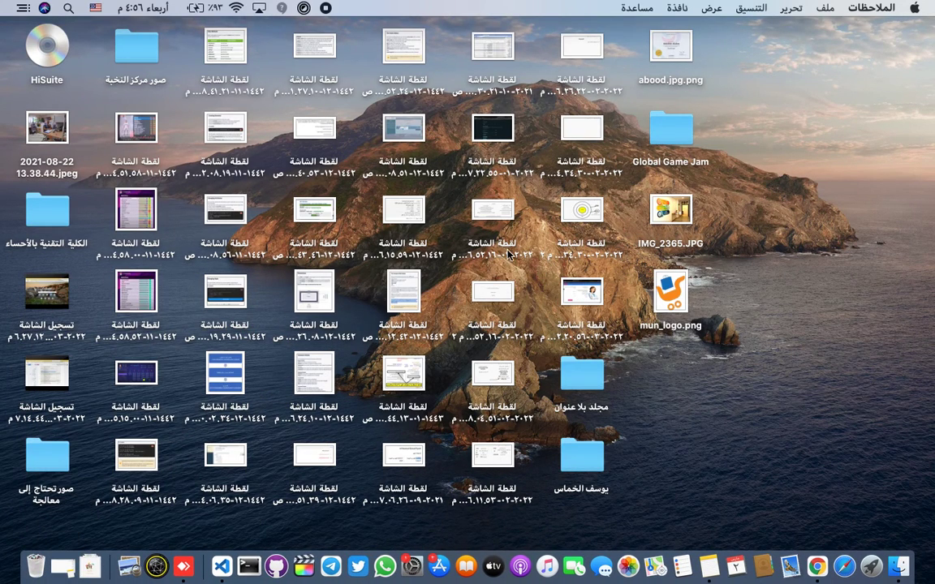
key(F4)
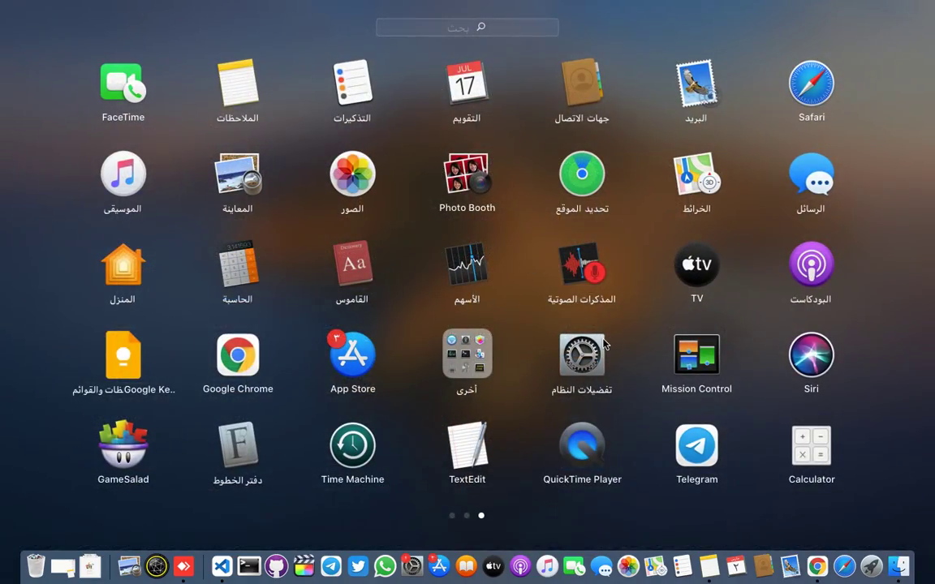
scroll(568, 308, right, 3)
scroll(603, 344, left, 3)
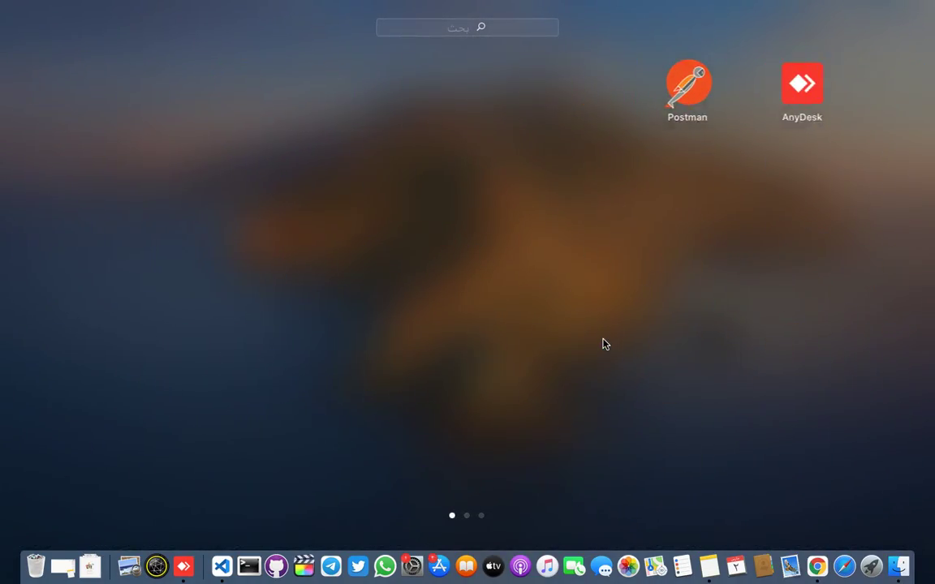
scroll(603, 344, right, 3)
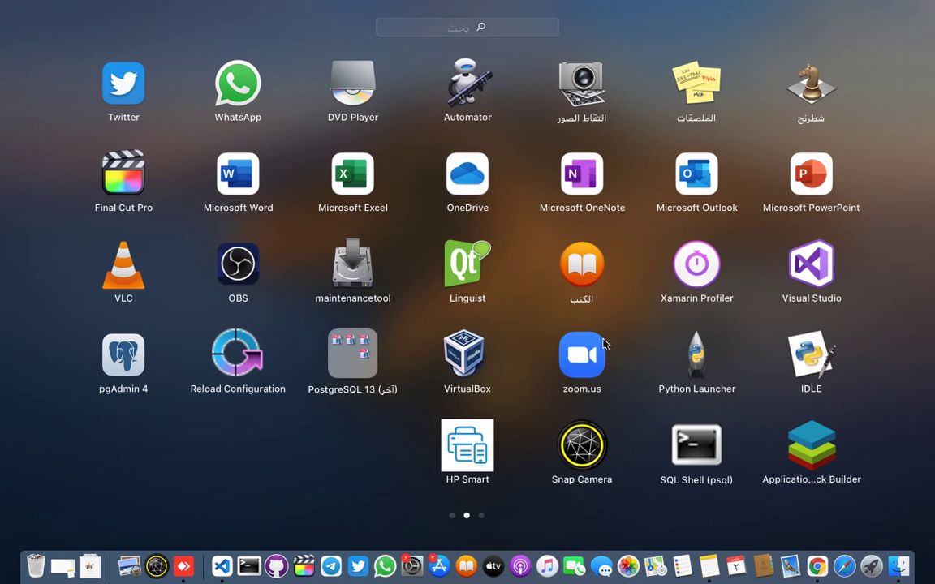
click(467, 356)
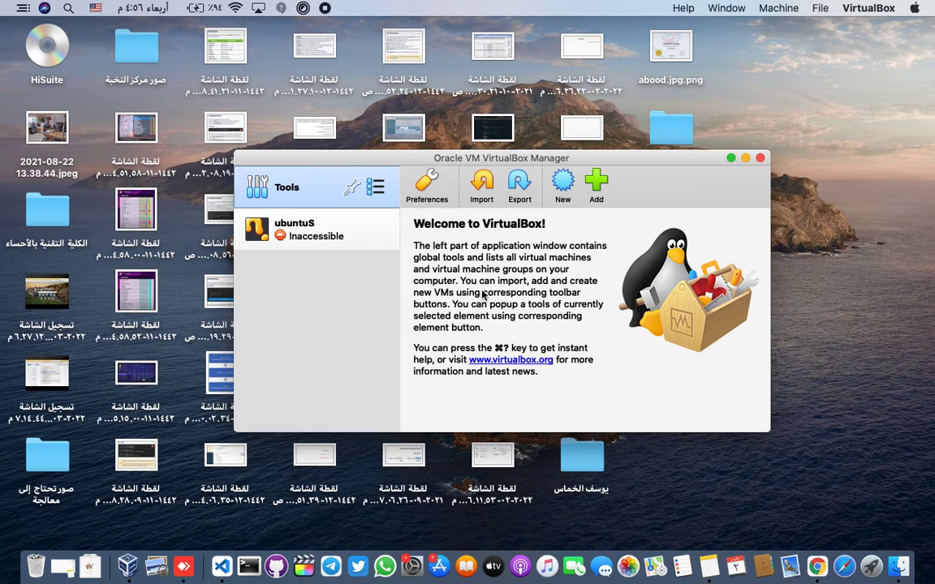
- Inspect the error details and available tools of the ubuntuS virtual machine and refresh its status
click(481, 283)
click(317, 237)
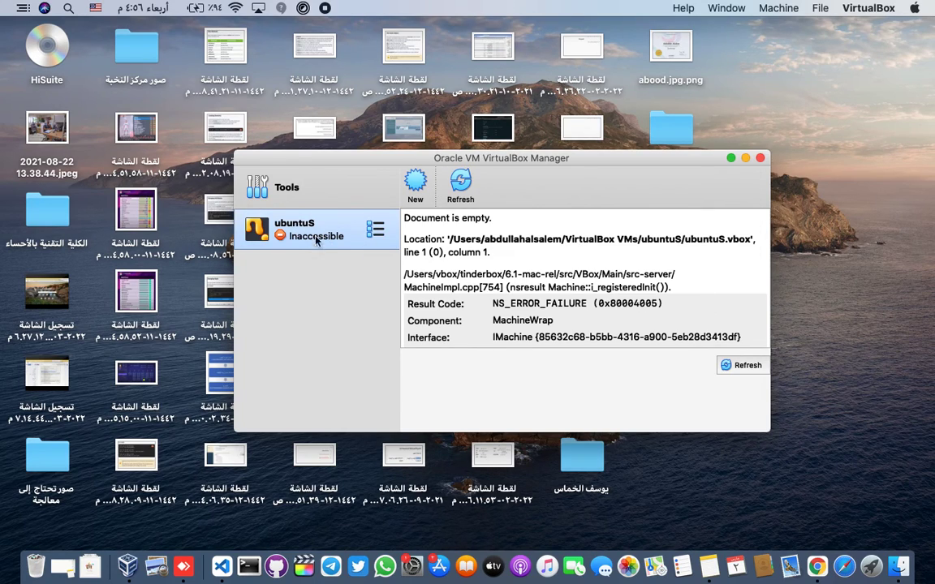
click(375, 232)
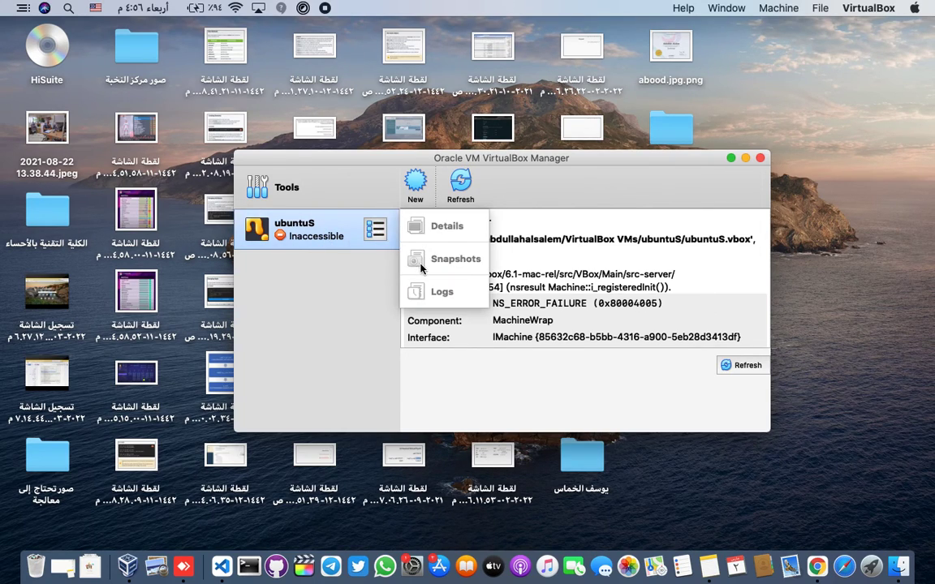
click(241, 265)
click(745, 366)
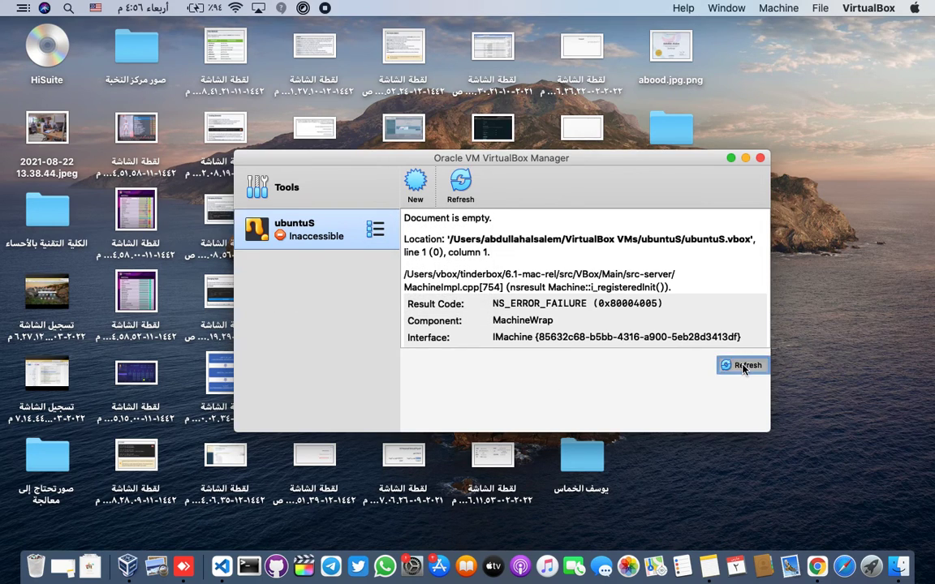
- Remove the inaccessible ubuntuS virtual machine from the manager and confirm the removal
right_click(324, 234)
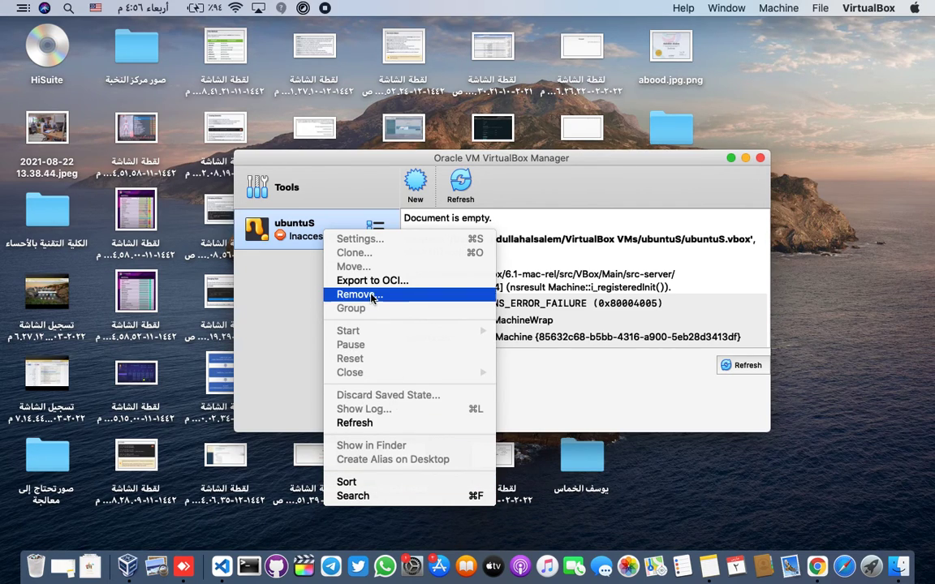
click(361, 294)
click(547, 273)
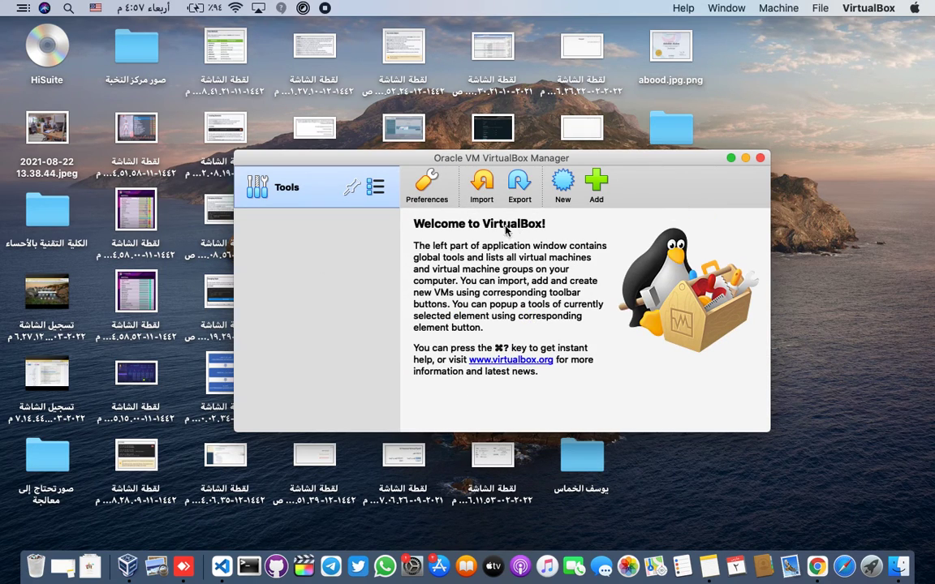
- Start creating a new virtual machine, set its type to Linux and name it Upunto
click(563, 182)
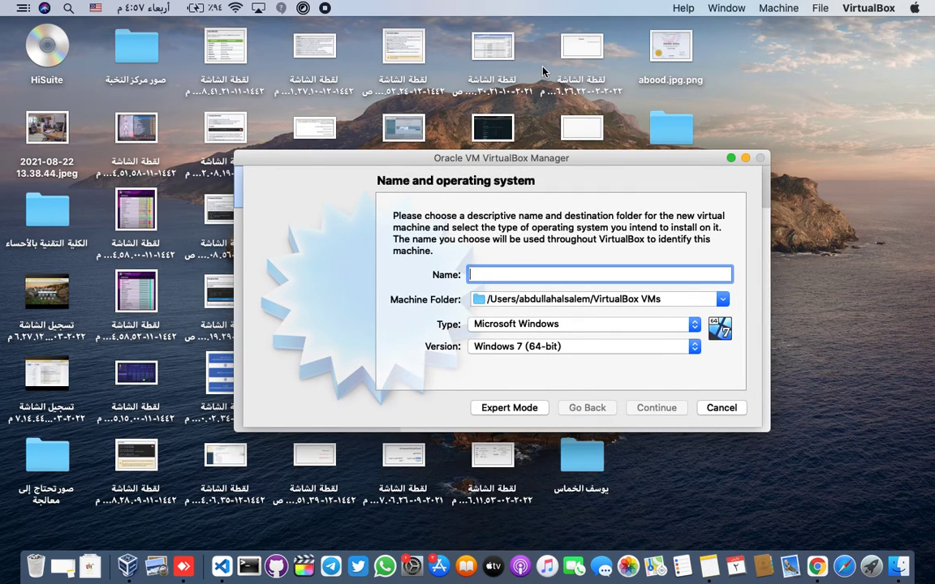
click(673, 323)
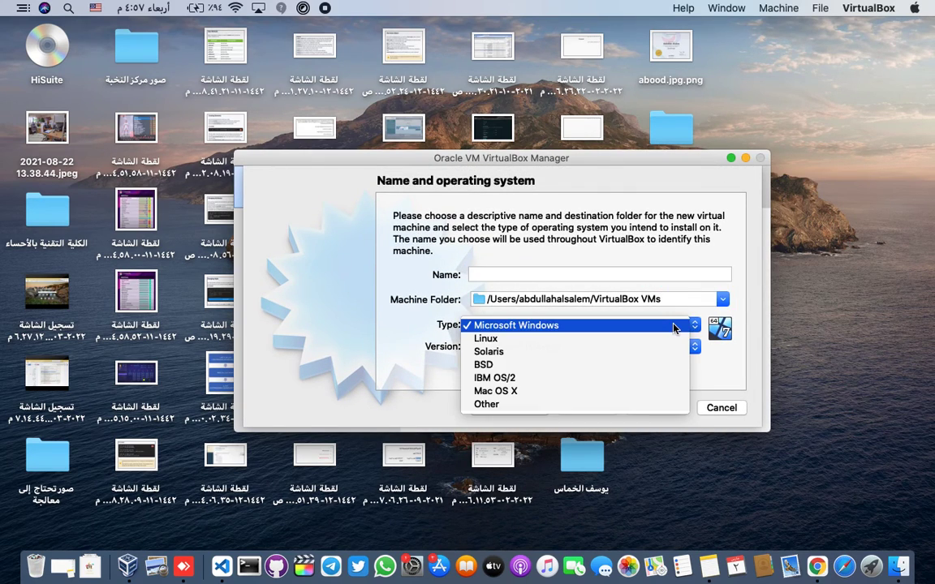
click(498, 339)
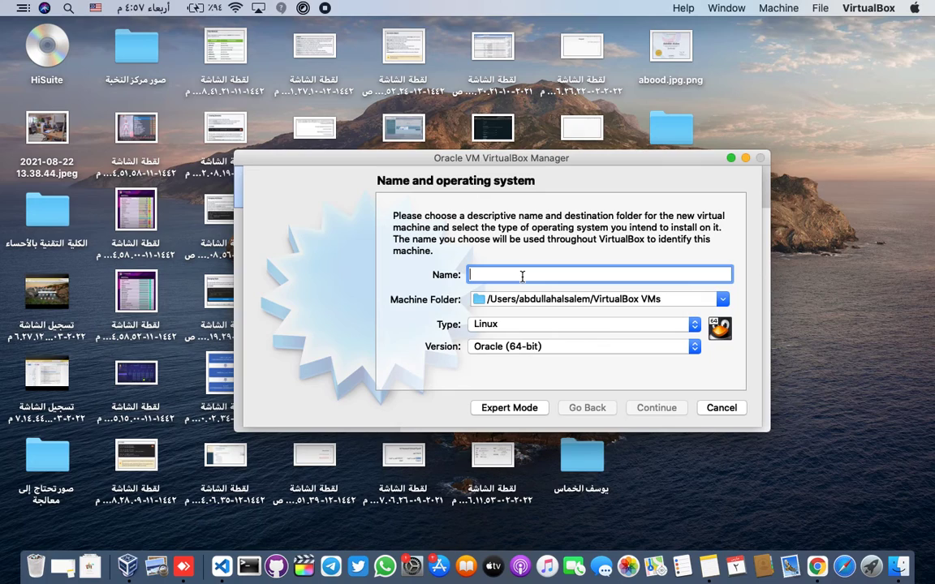
text(Li)
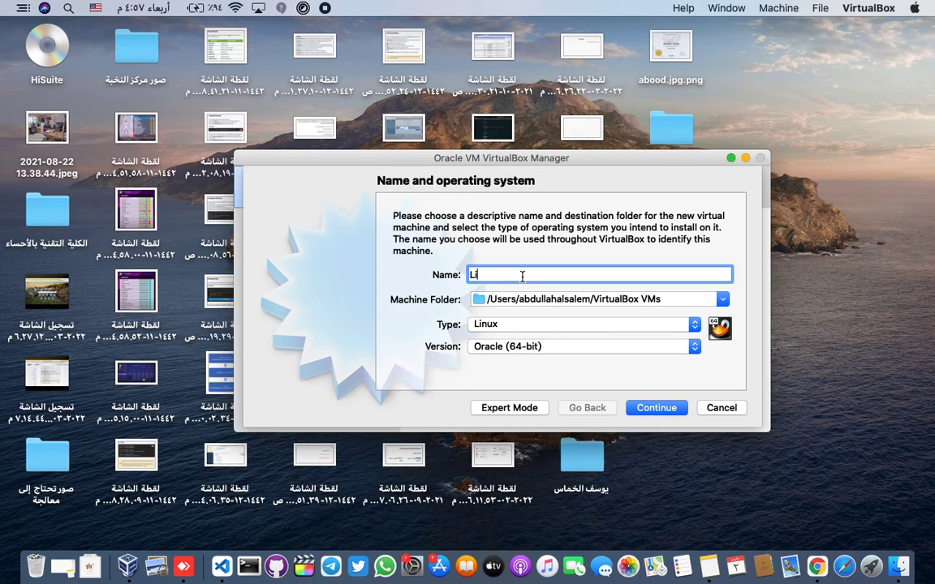
key(BackSpace)
text(Upuntpo)
- Keep the default machine folder, set the version to Ubuntu (64-bit) and continue to the memory settings
click(722, 300)
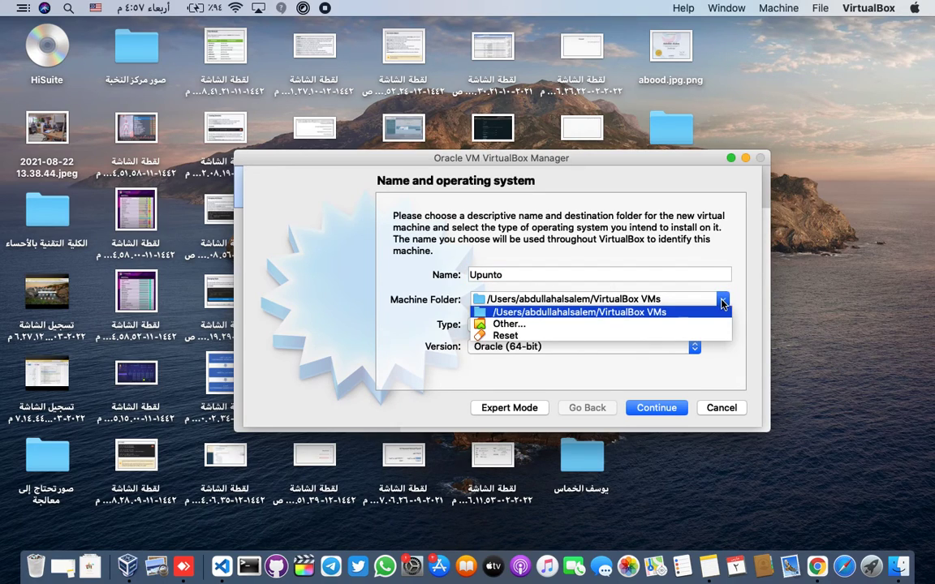
click(722, 302)
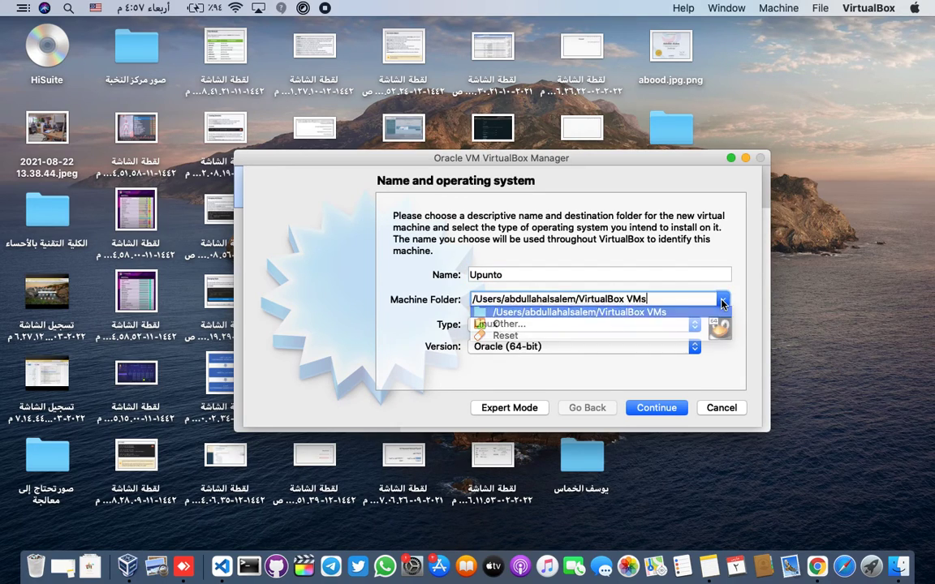
click(568, 348)
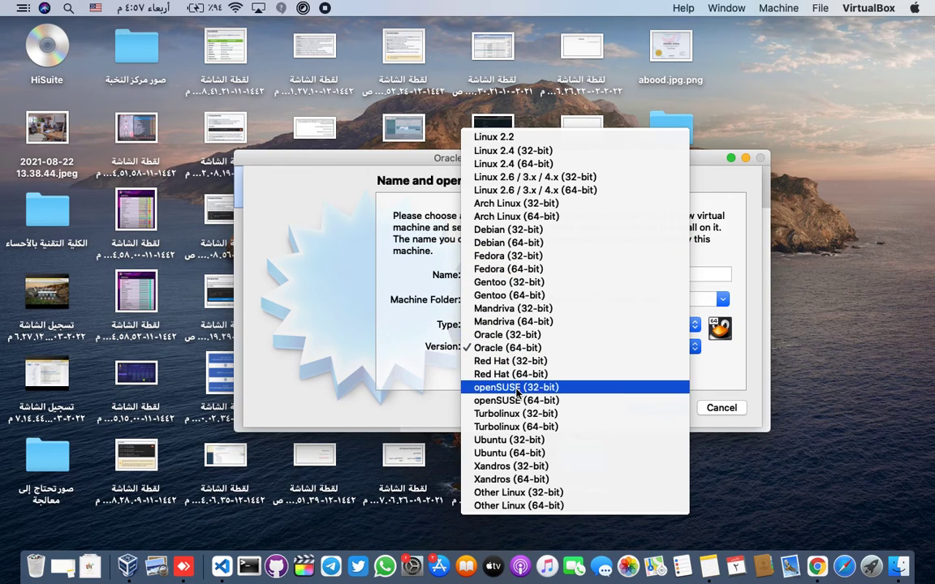
click(509, 453)
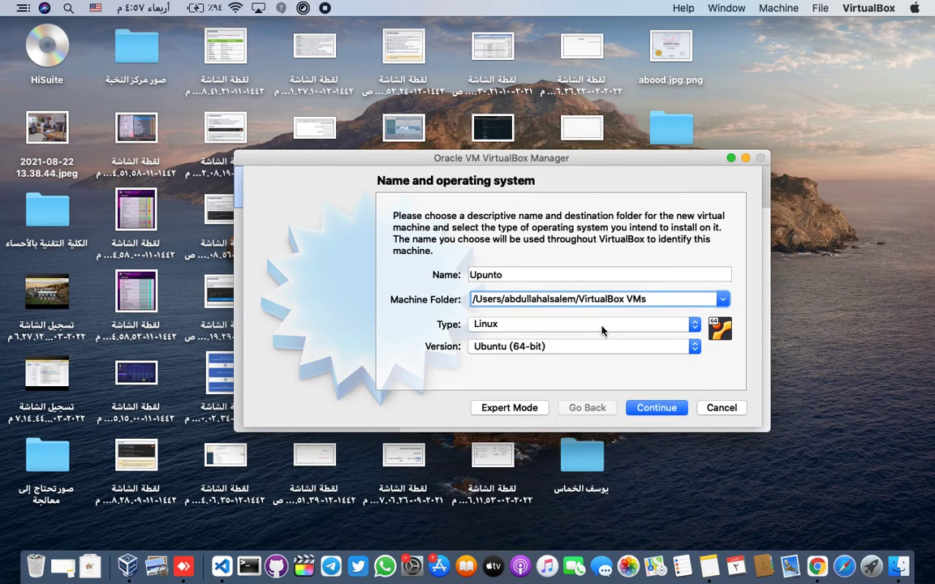
click(656, 408)
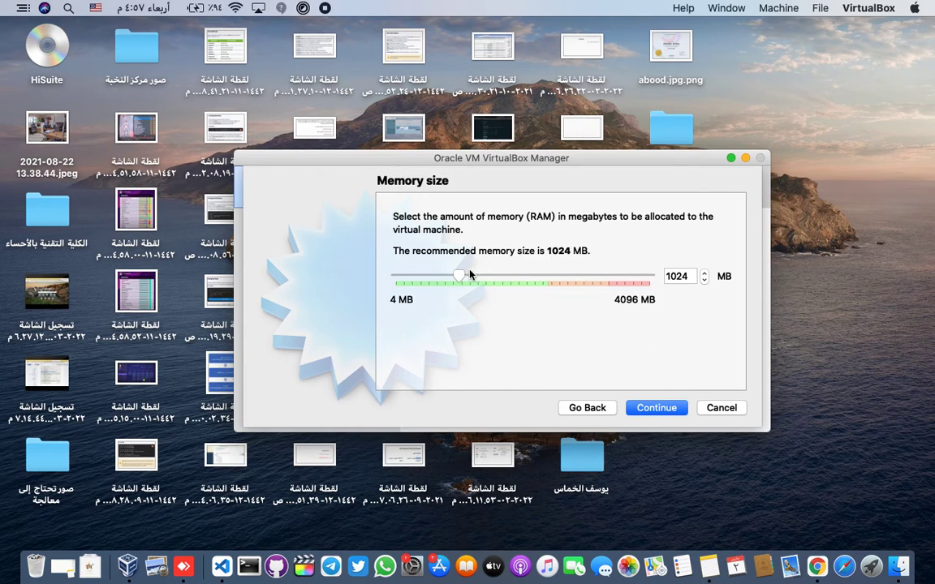
- Raise the new machine's memory allocation to a mid-range amount and continue to the hard disk settings
drag(462, 277, 663, 281)
drag(649, 281, 521, 279)
click(649, 410)
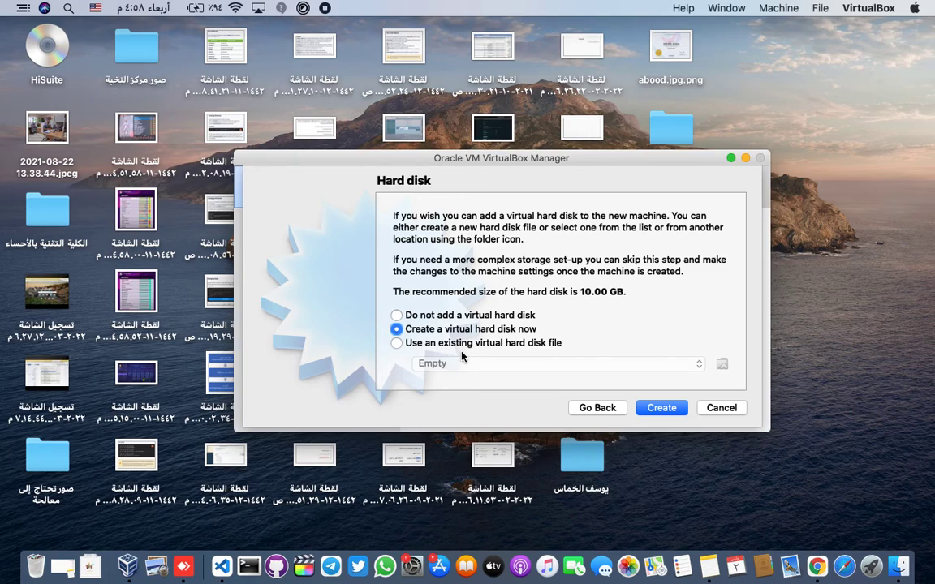
- Choose to use an existing virtual hard disk file and open the file browser for adding one
click(396, 343)
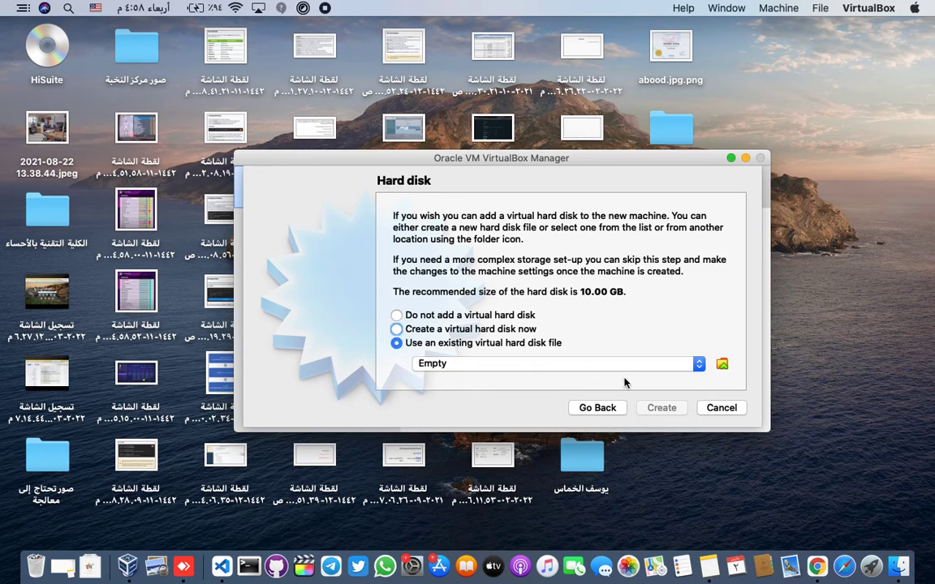
click(722, 364)
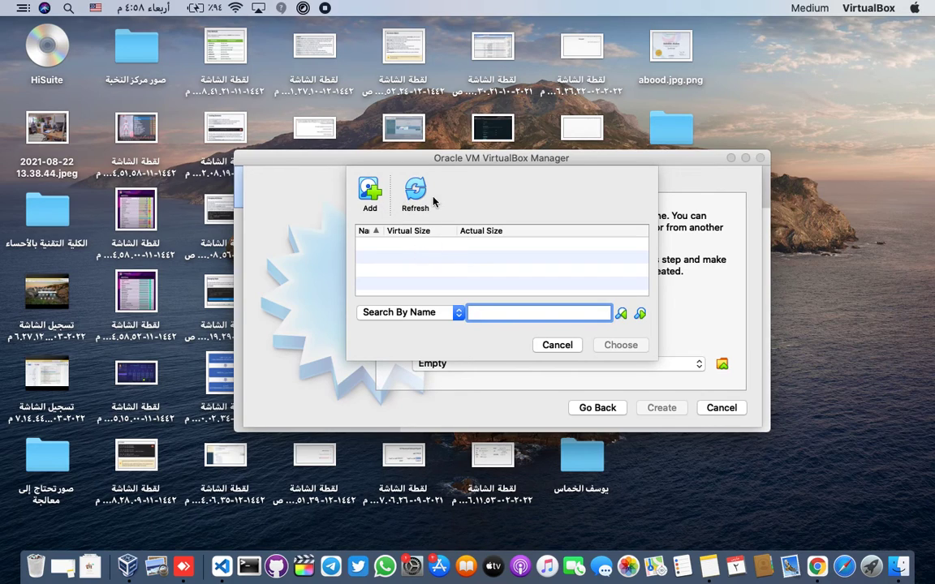
click(412, 189)
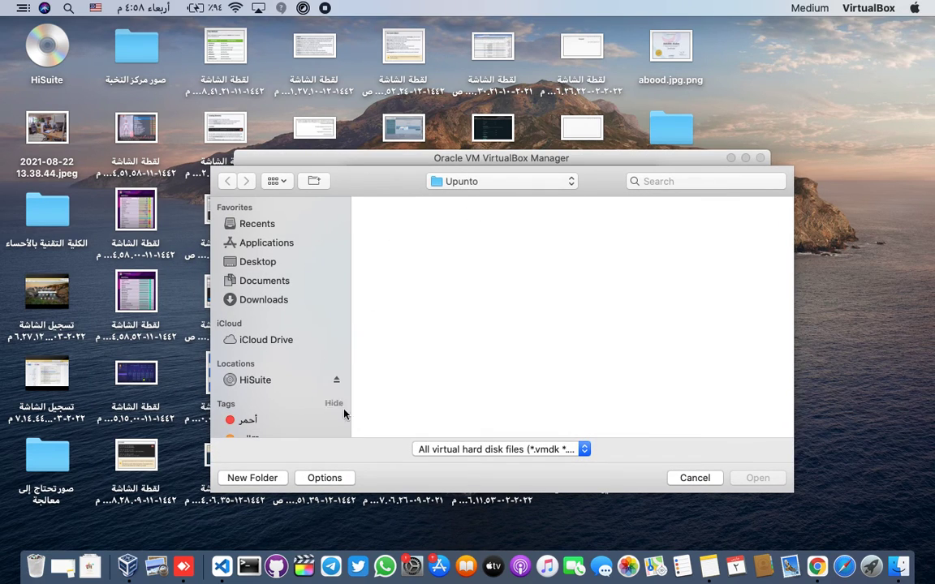
- Look through the Downloads folder for a usable virtual hard disk file and close the file browser without choosing one
scroll(348, 437, down, 5)
scroll(347, 436, up, 3)
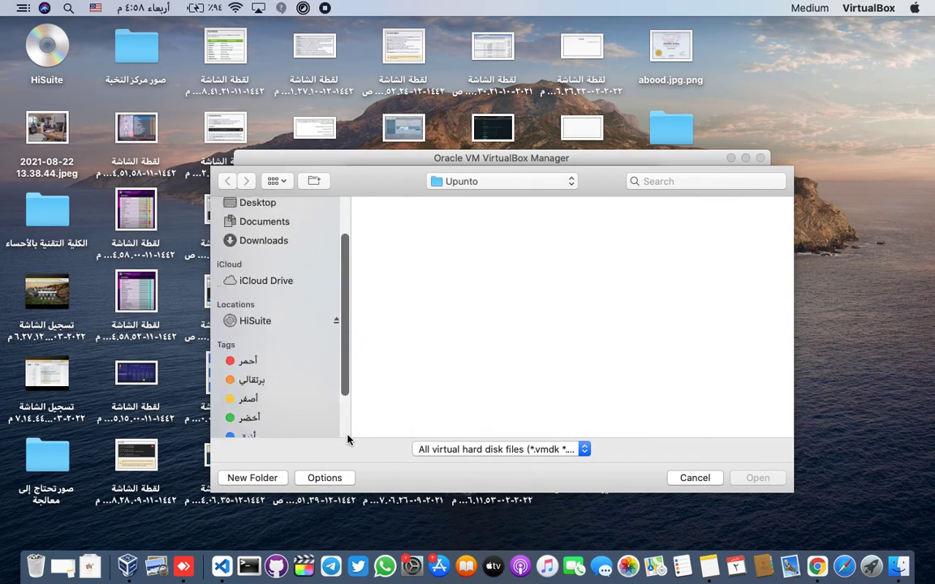
scroll(348, 440, up, 3)
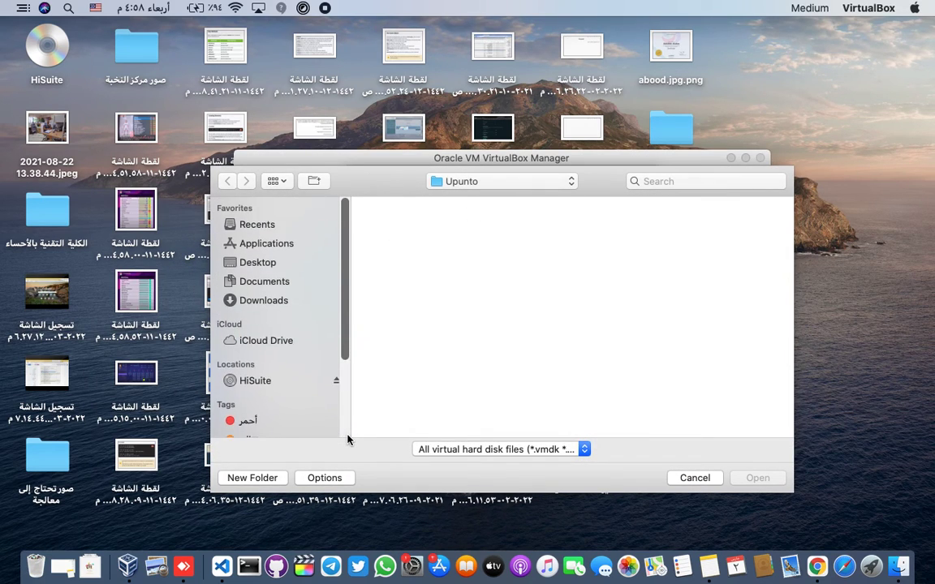
click(247, 299)
scroll(418, 319, down, 3)
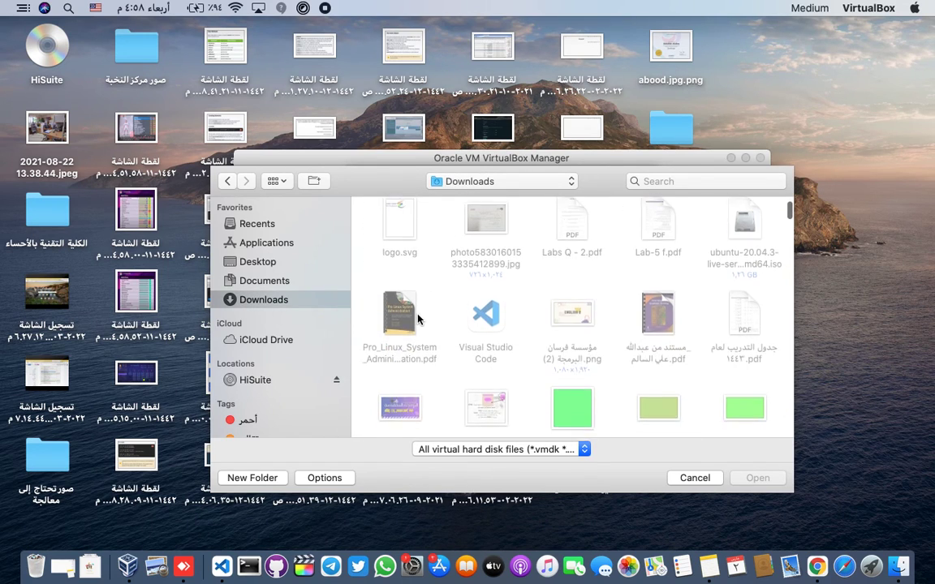
scroll(418, 319, down, 3)
scroll(418, 319, down, 15)
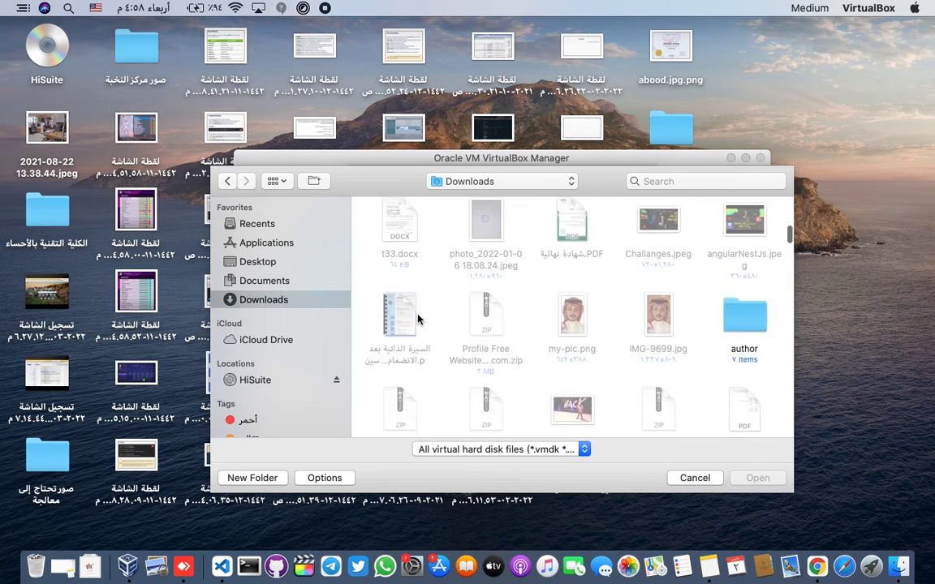
scroll(418, 319, down, 10)
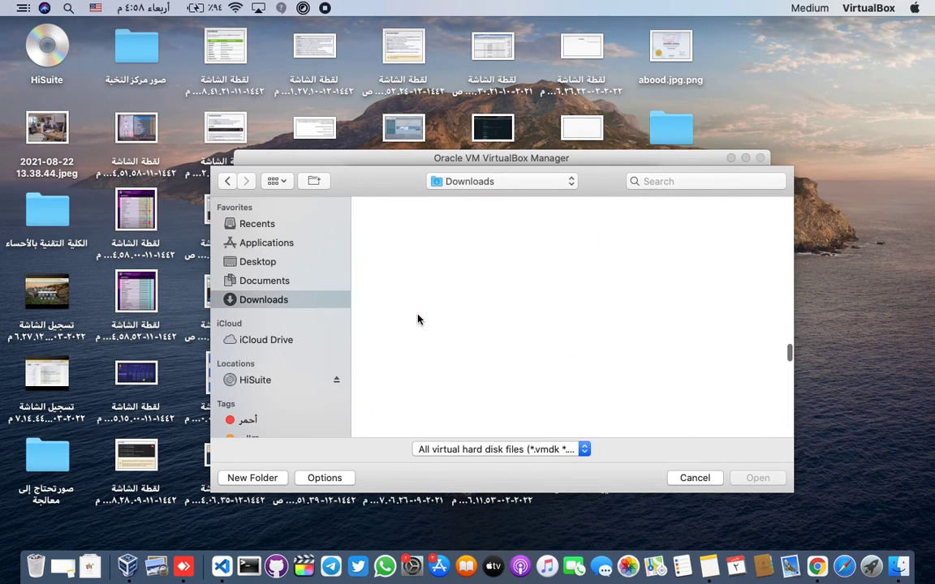
scroll(418, 319, down, 5)
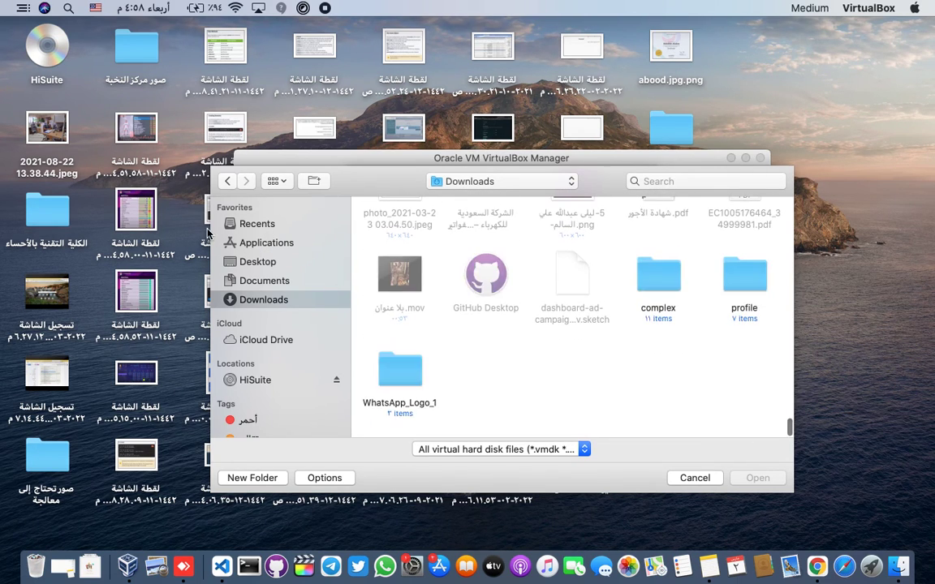
click(698, 479)
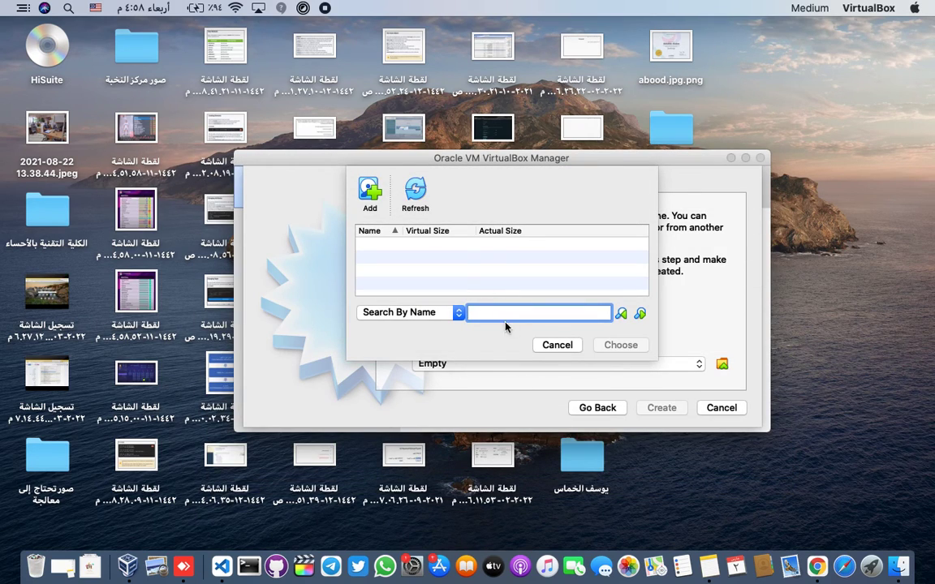
- Check which virtual hard disk file types the file browser offers and leave the disk selector without choosing a file
click(370, 191)
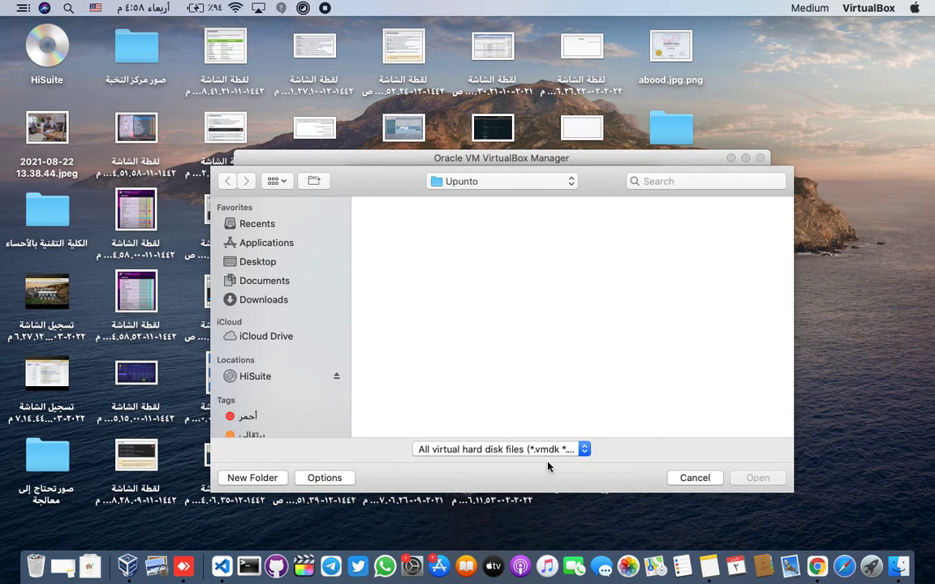
click(549, 453)
scroll(547, 495, down, 2)
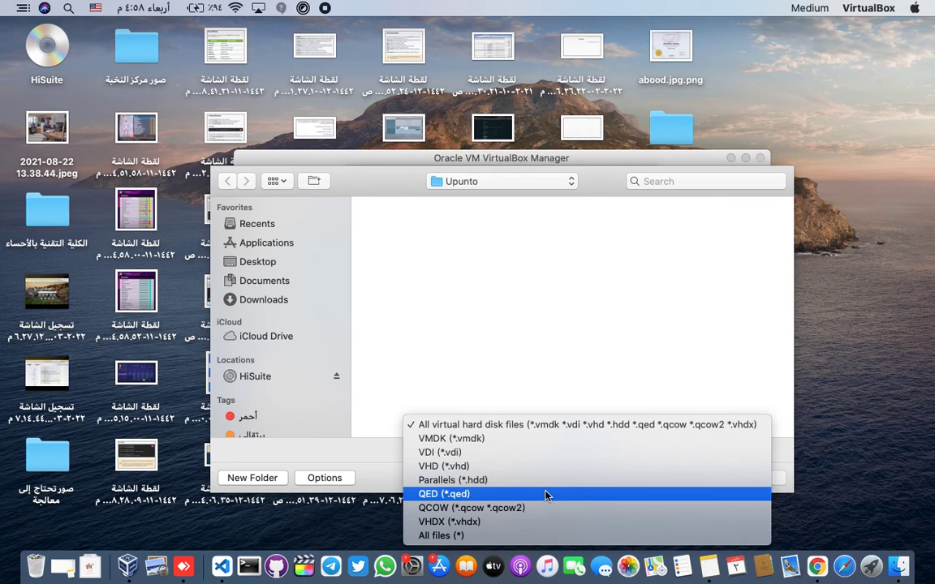
click(366, 453)
click(694, 478)
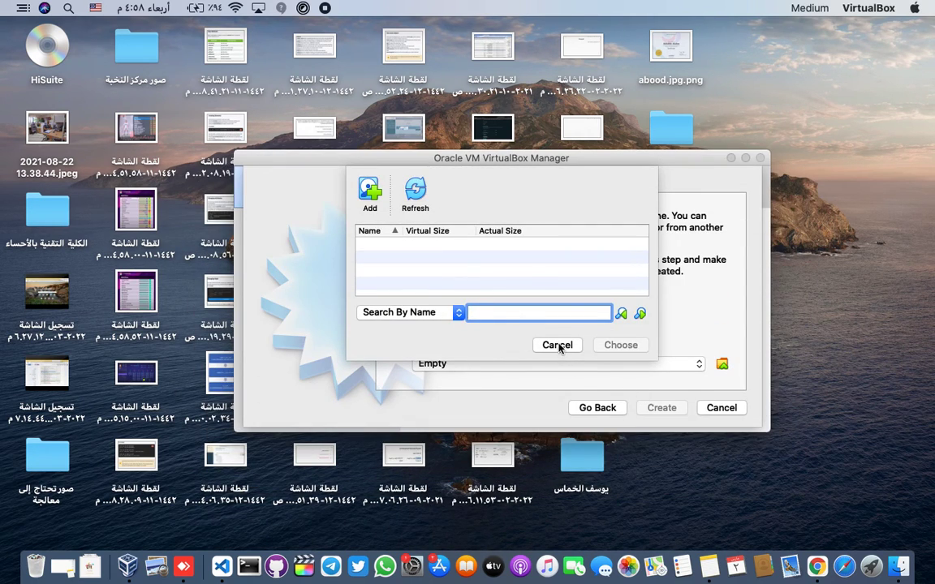
click(558, 346)
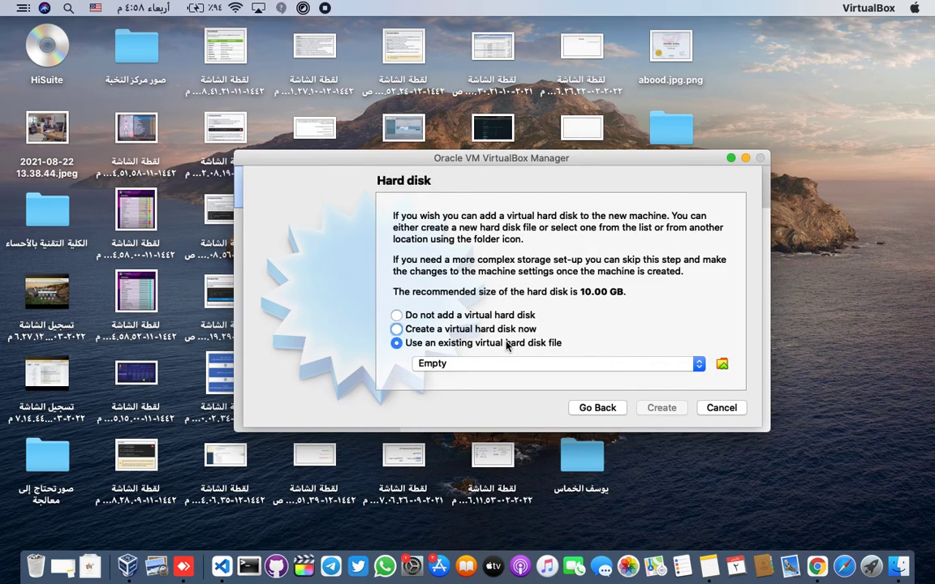
click(426, 331)
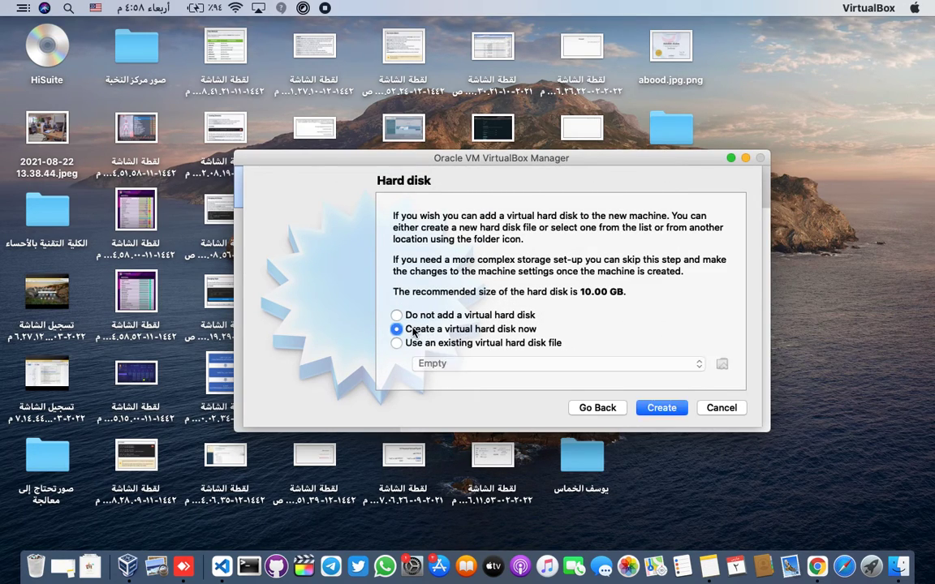
click(672, 413)
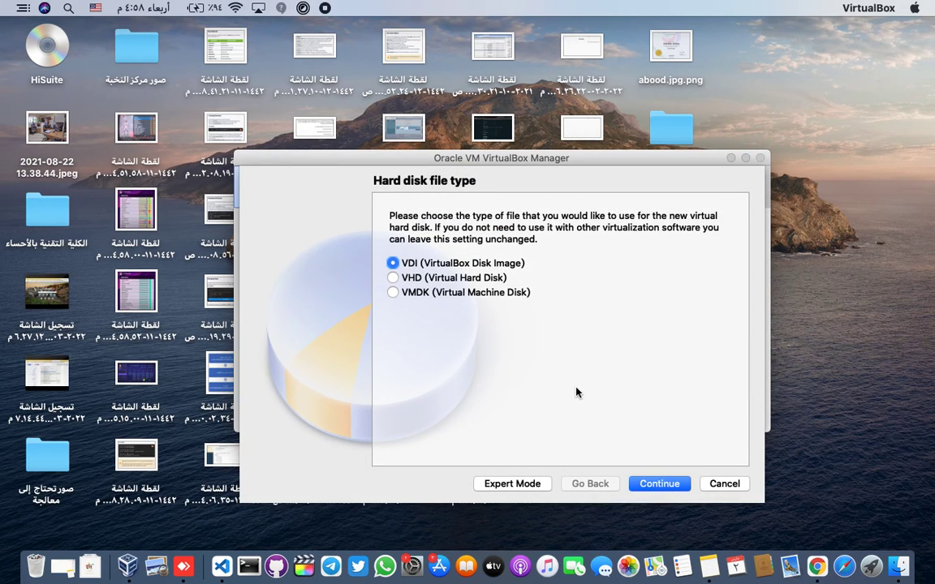
click(730, 485)
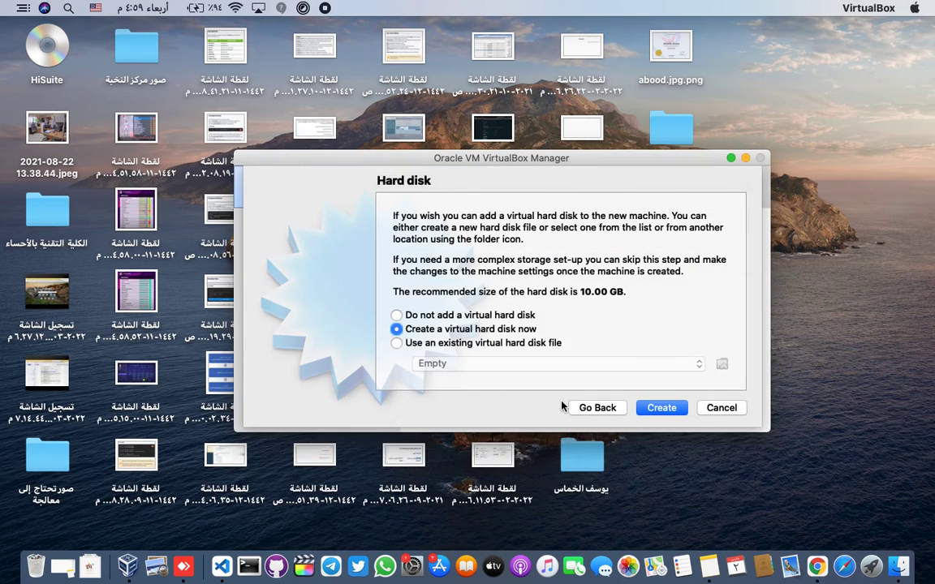
- Create the virtual machine without adding a virtual hard disk and accept proceeding without one
click(396, 315)
click(663, 408)
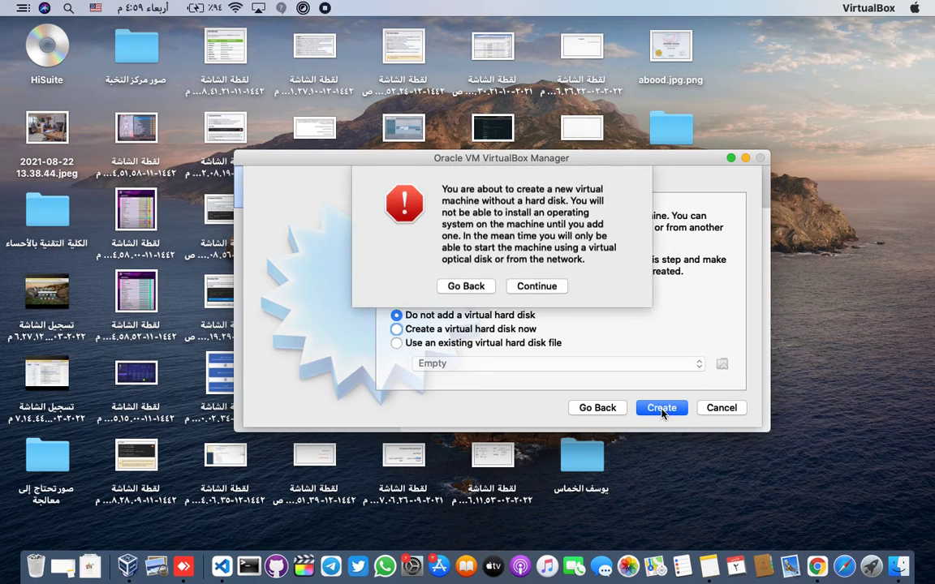
click(535, 288)
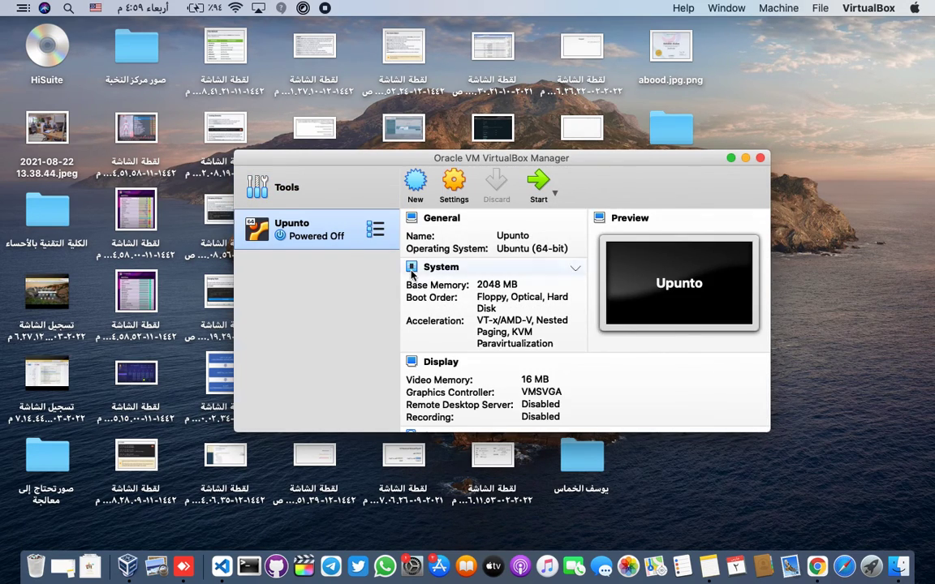
- Open the settings of the Upunto machine and change its name to Ubunto, keeping the Linux type
right_click(302, 228)
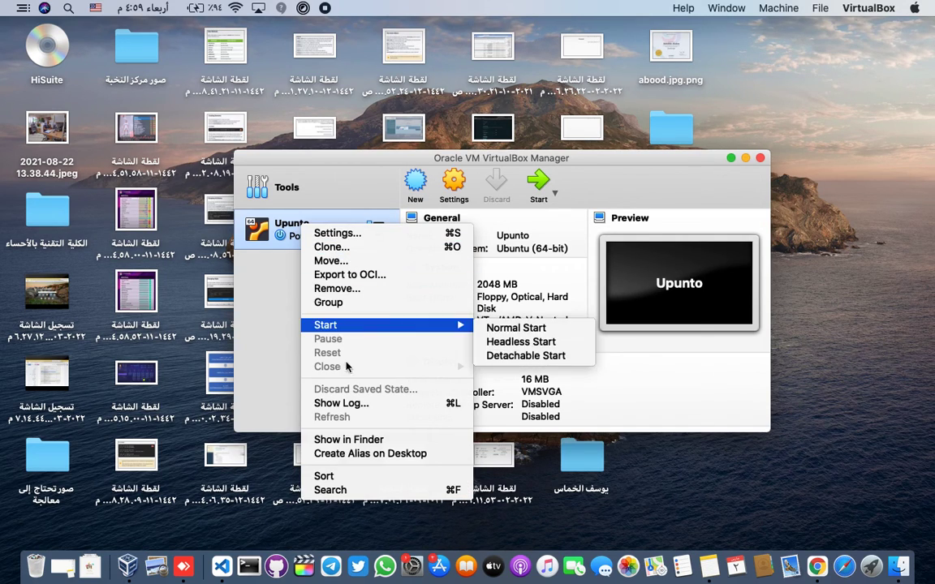
click(268, 224)
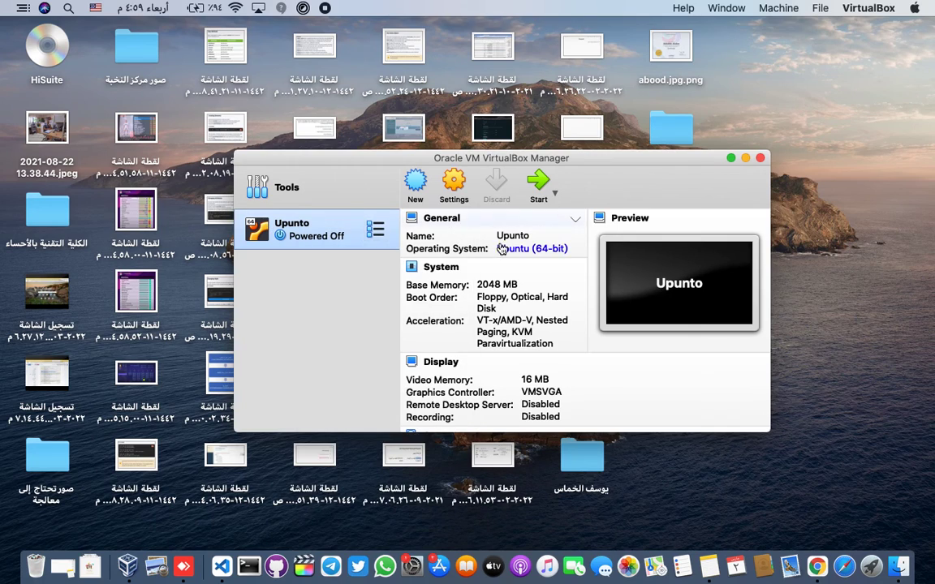
click(466, 186)
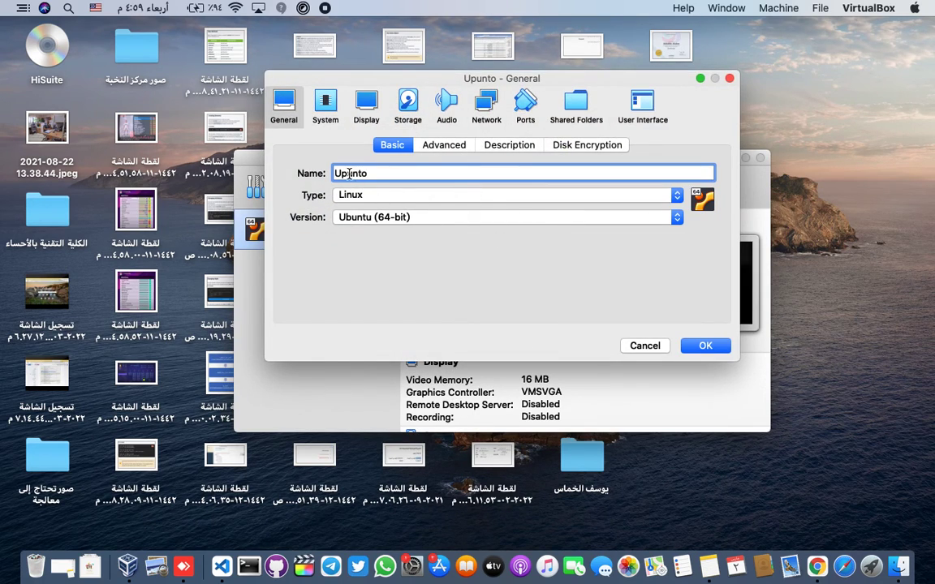
key(BackSpace)
text(b)
click(675, 197)
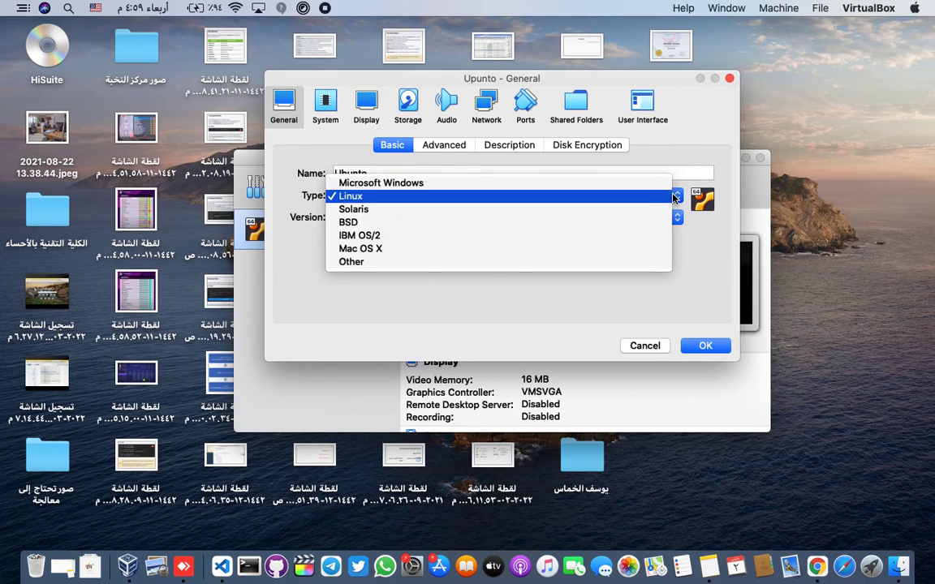
click(676, 196)
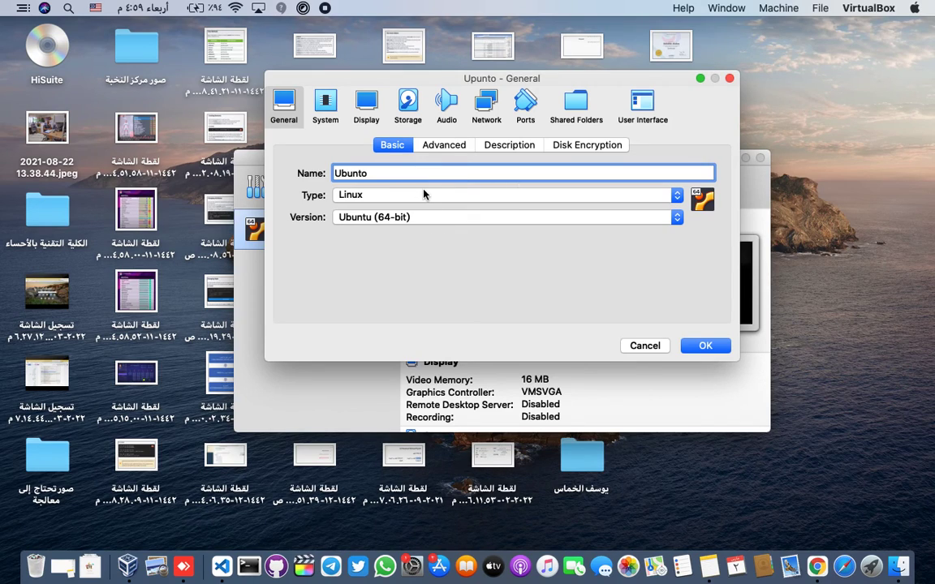
- Review the machine's advanced, description, disk encryption, motherboard and display settings
click(443, 149)
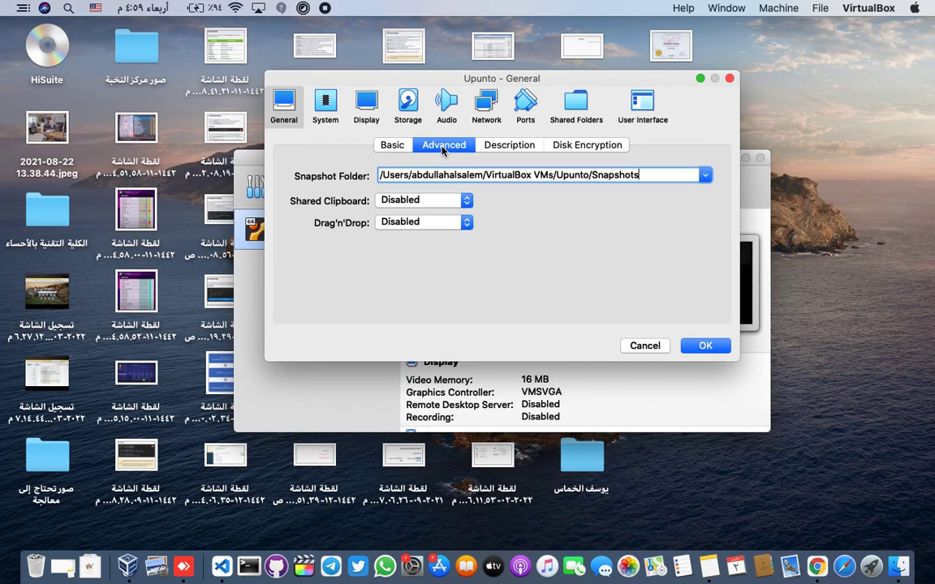
click(392, 146)
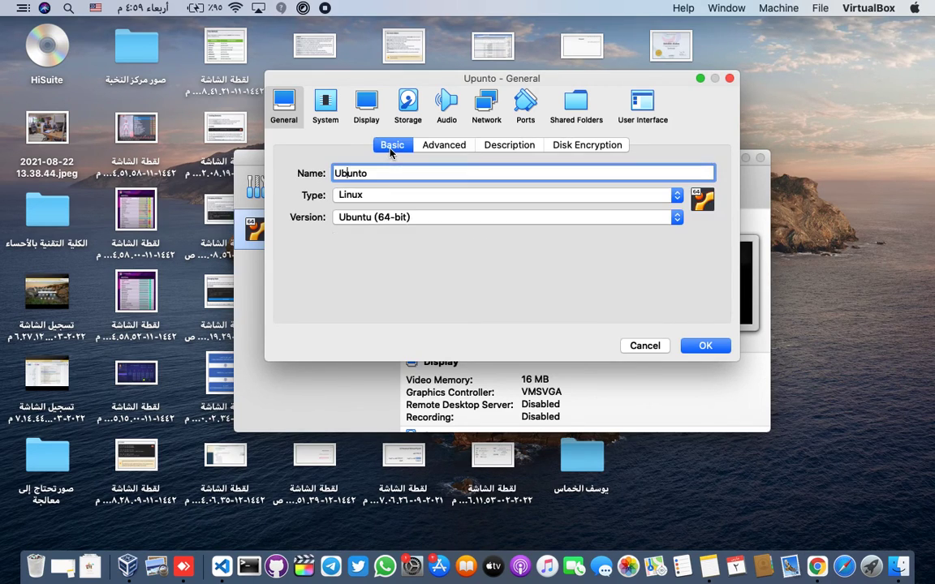
click(455, 147)
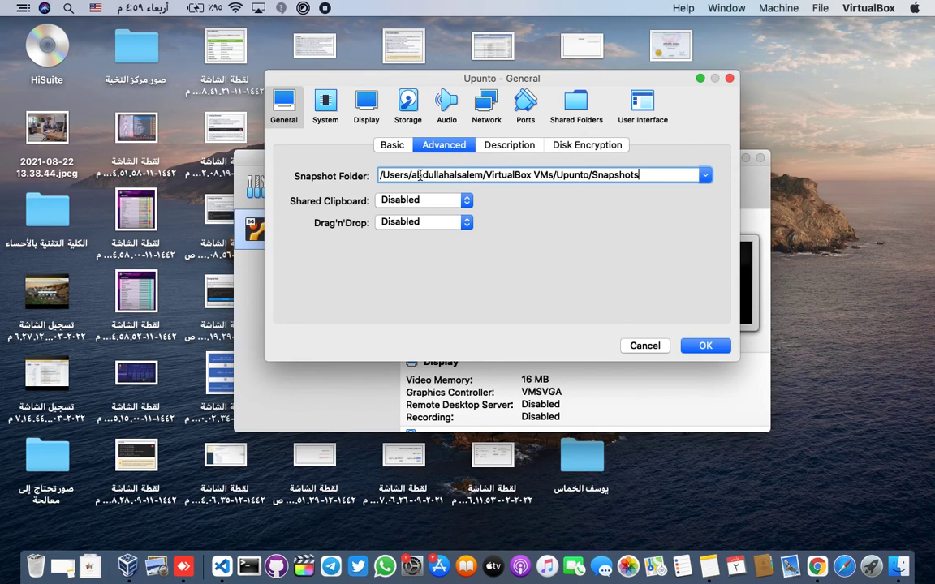
click(485, 143)
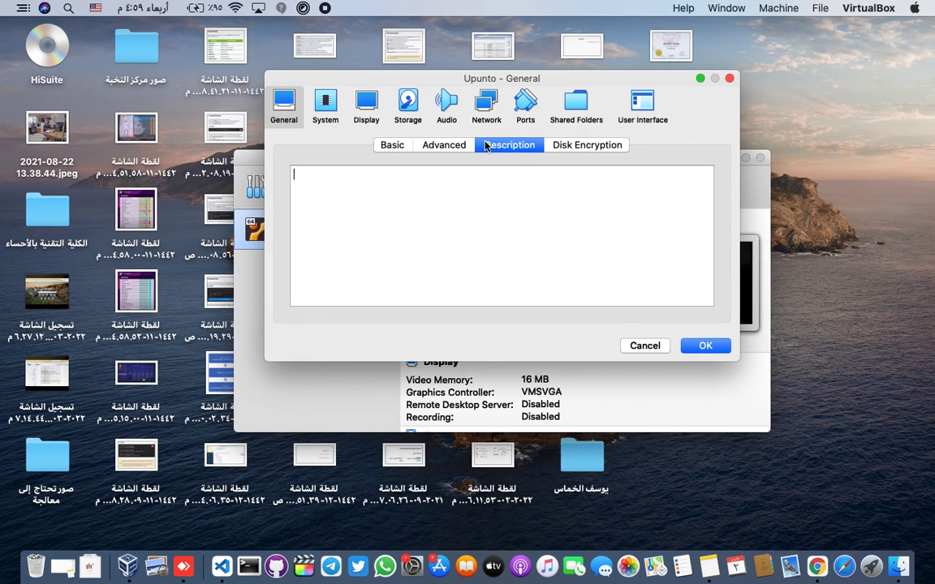
click(597, 151)
click(323, 104)
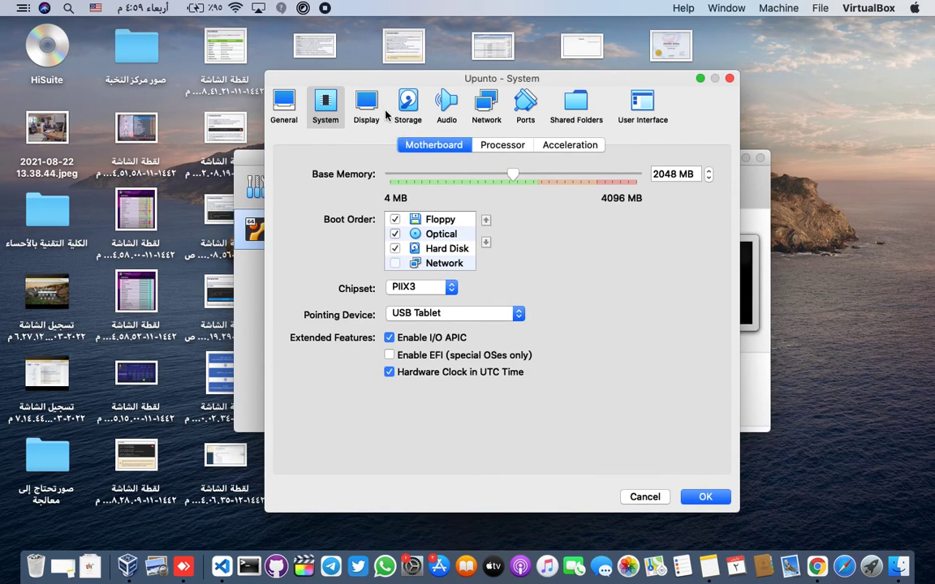
click(375, 105)
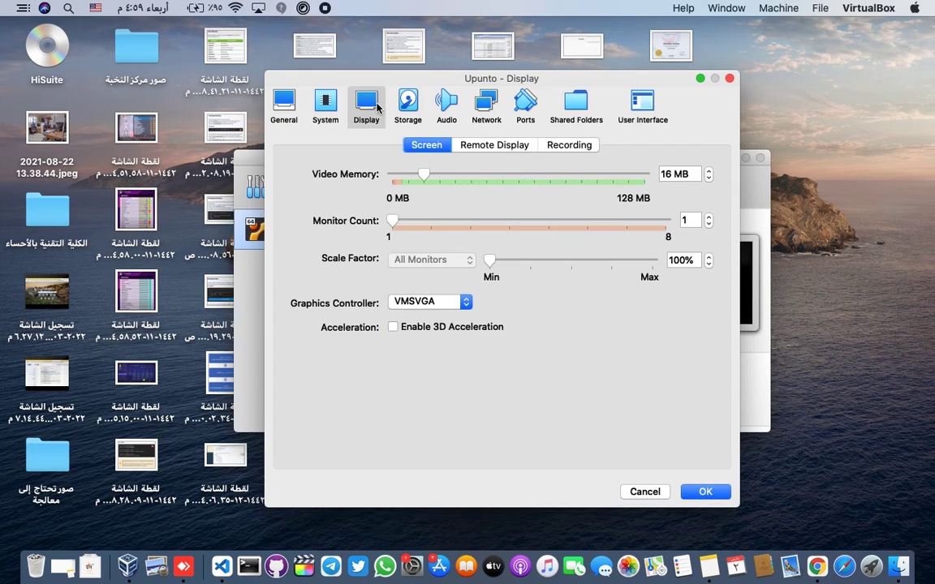
- Raise the machine's processor count and set its video memory to 21 MB
click(325, 104)
click(496, 147)
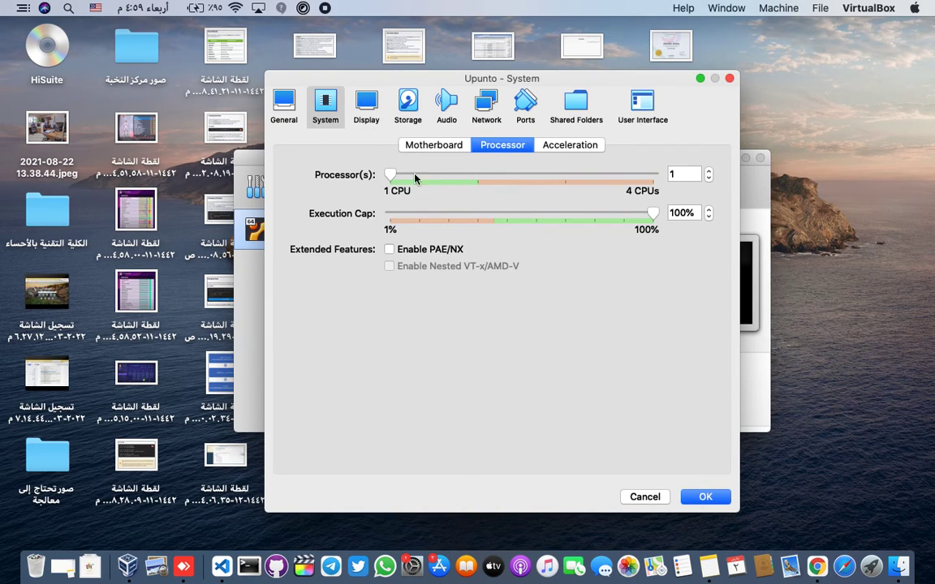
click(479, 180)
click(571, 151)
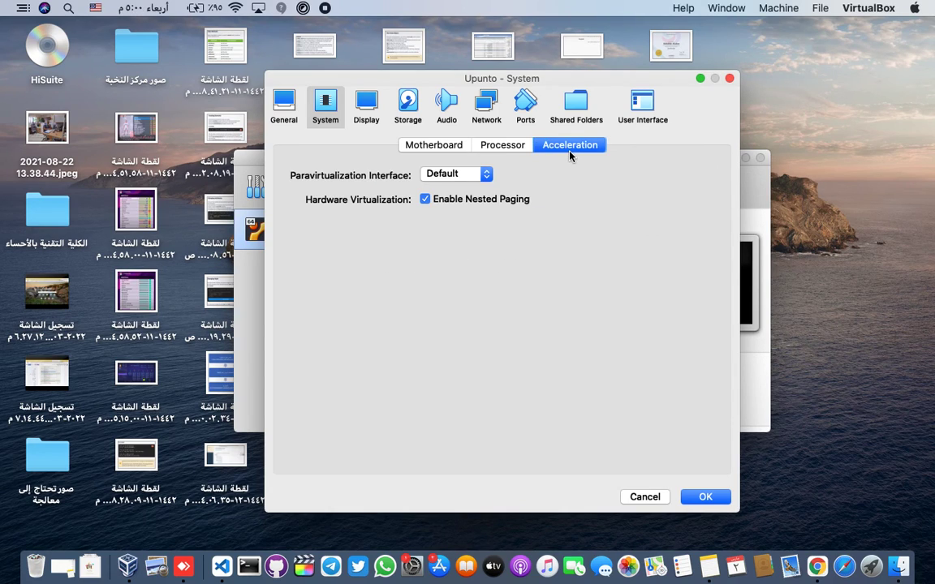
click(366, 105)
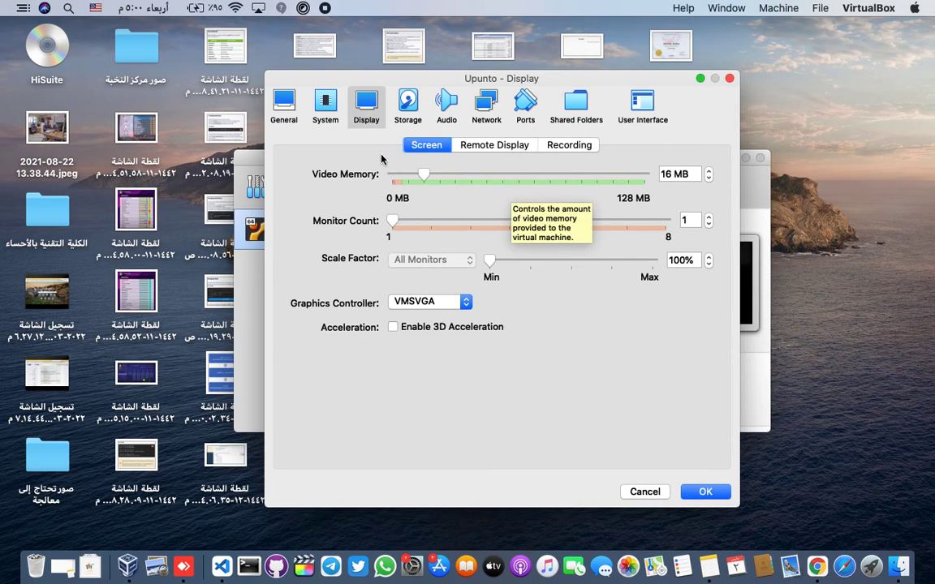
click(433, 184)
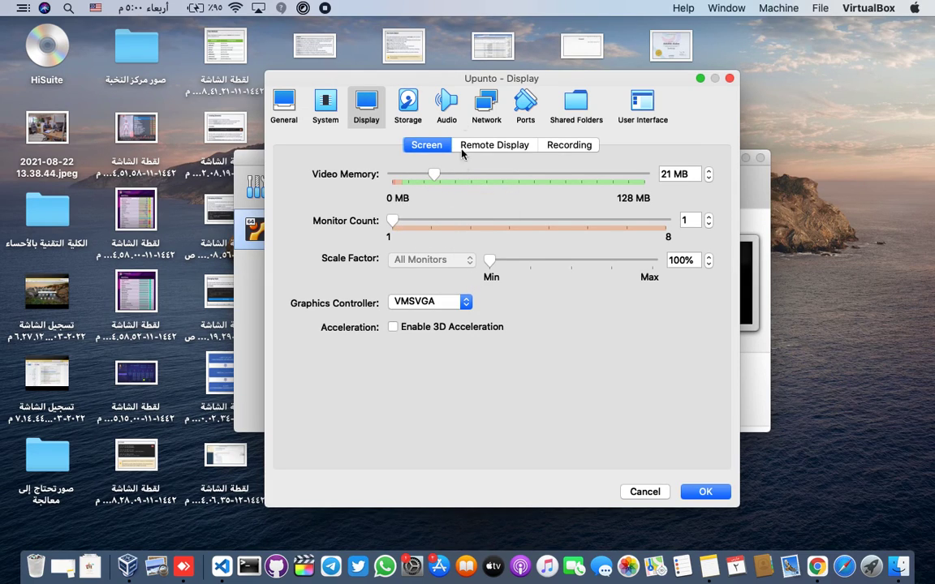
- Remove the empty optical drive from the IDE controller in the machine's storage settings
click(408, 103)
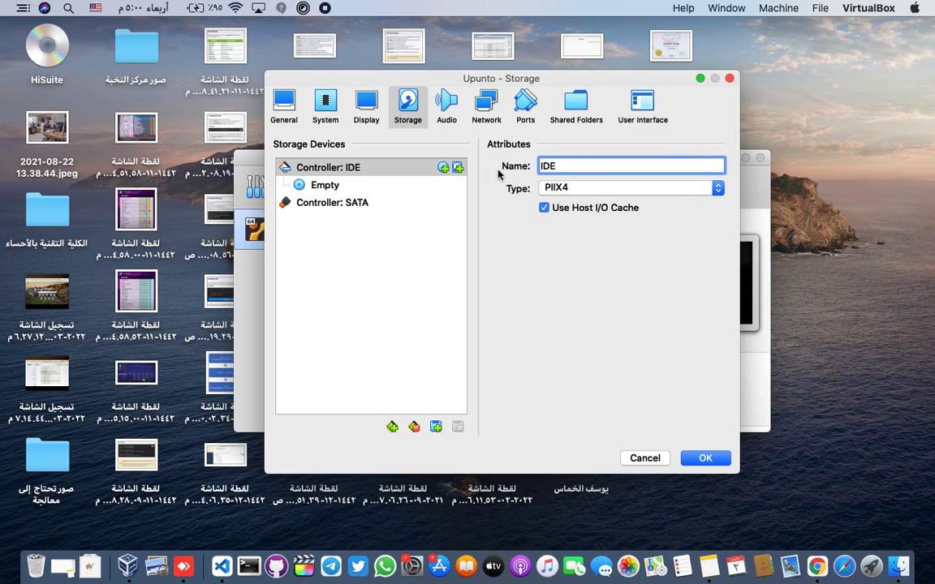
click(338, 185)
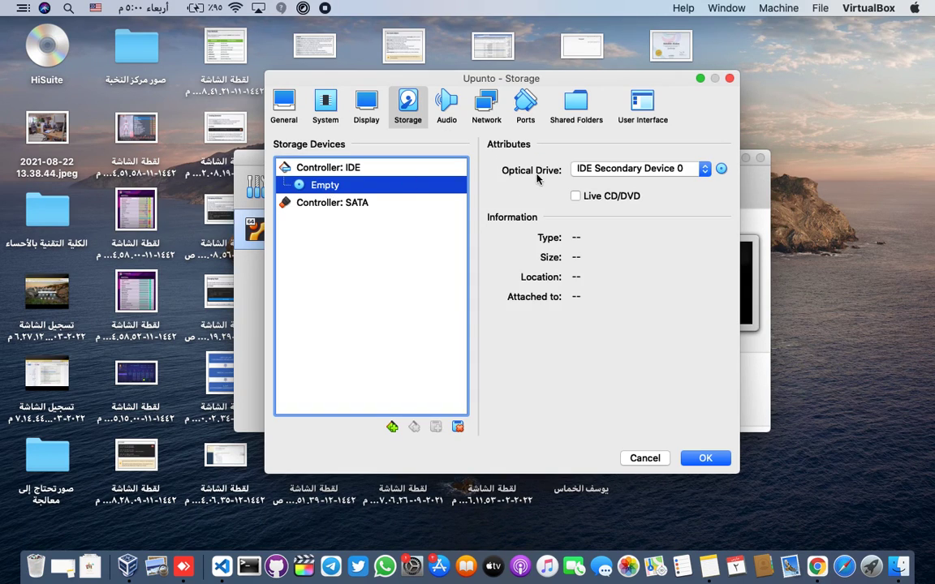
click(679, 172)
click(680, 172)
click(695, 172)
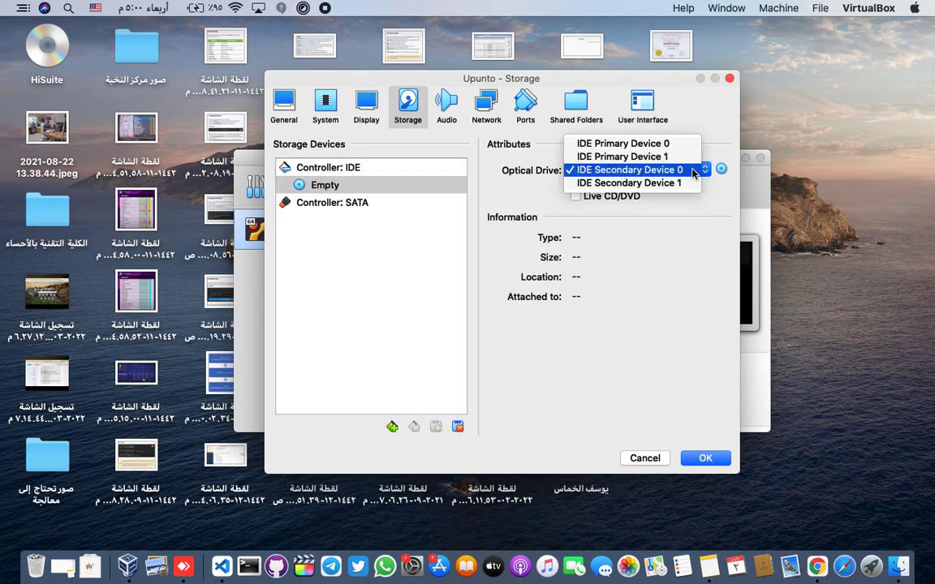
click(710, 223)
right_click(396, 189)
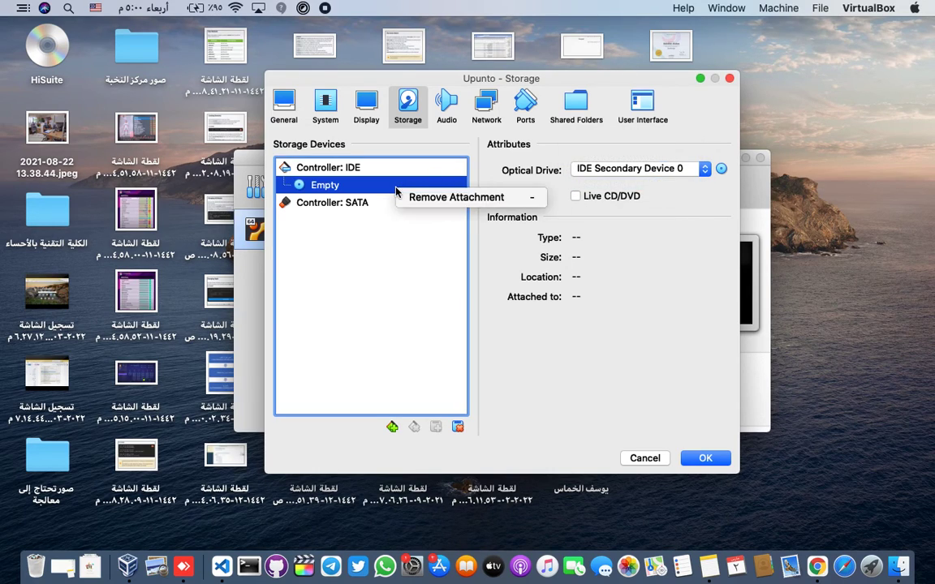
click(443, 198)
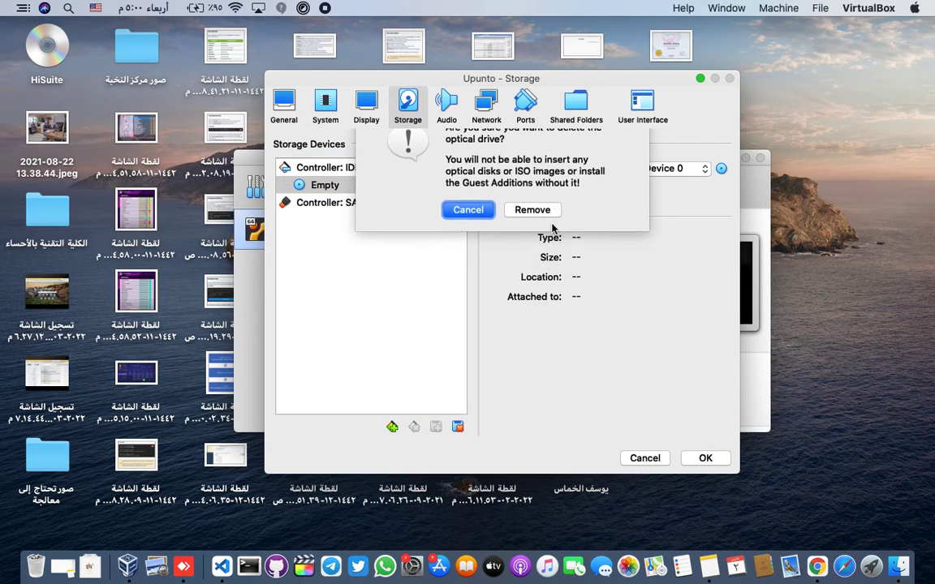
click(549, 222)
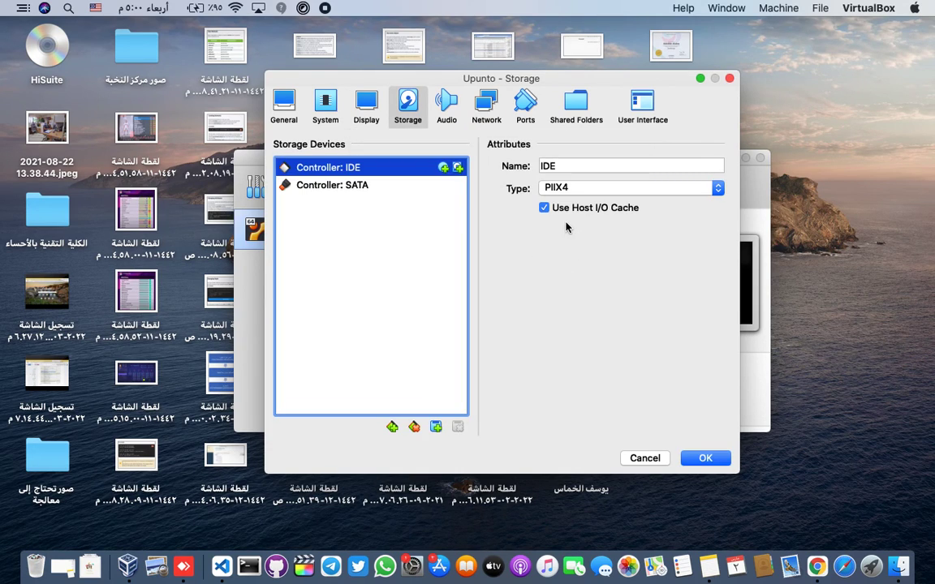
- Add an optical drive to the IDE controller using the host drive 'HL-DT-ST DVDRW GS41N'
click(444, 168)
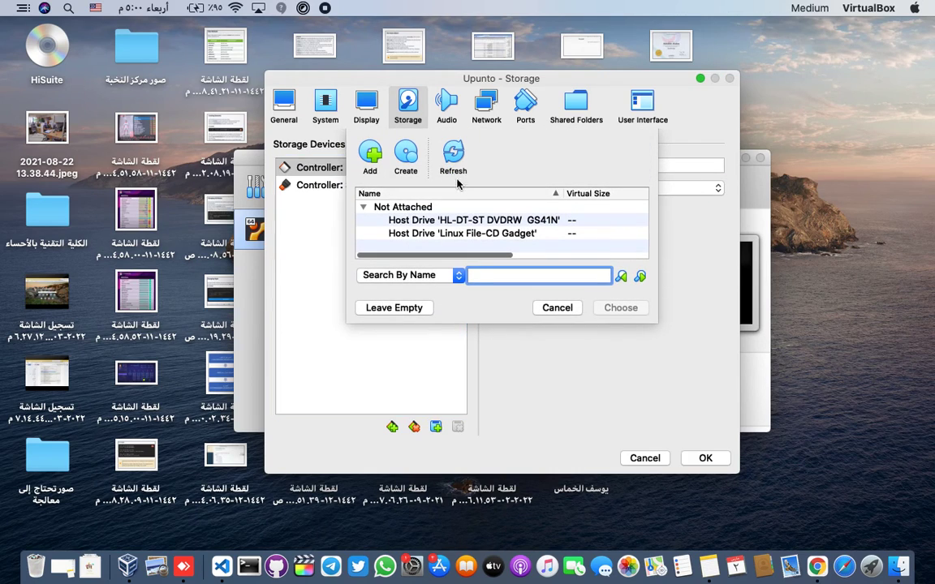
scroll(438, 243, right, 5)
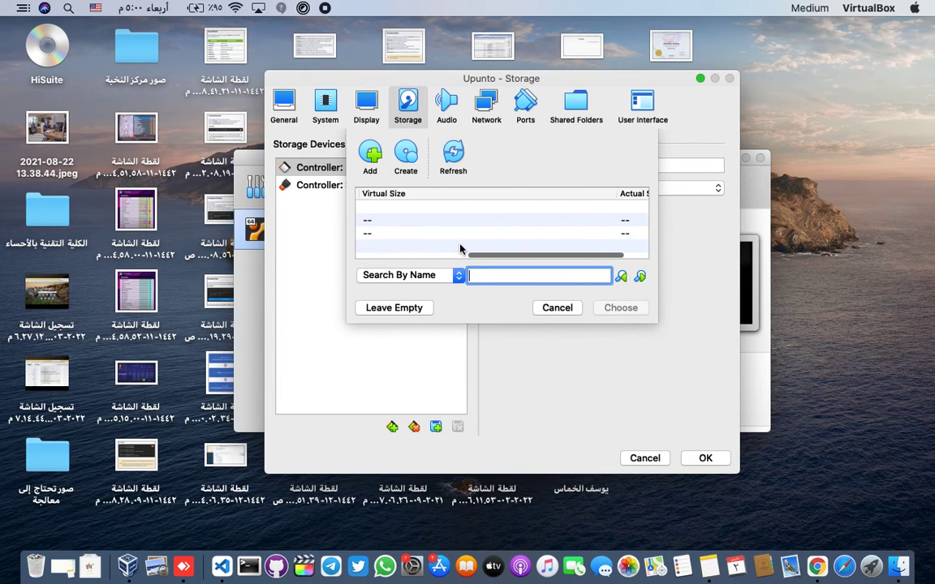
scroll(460, 249, left, 5)
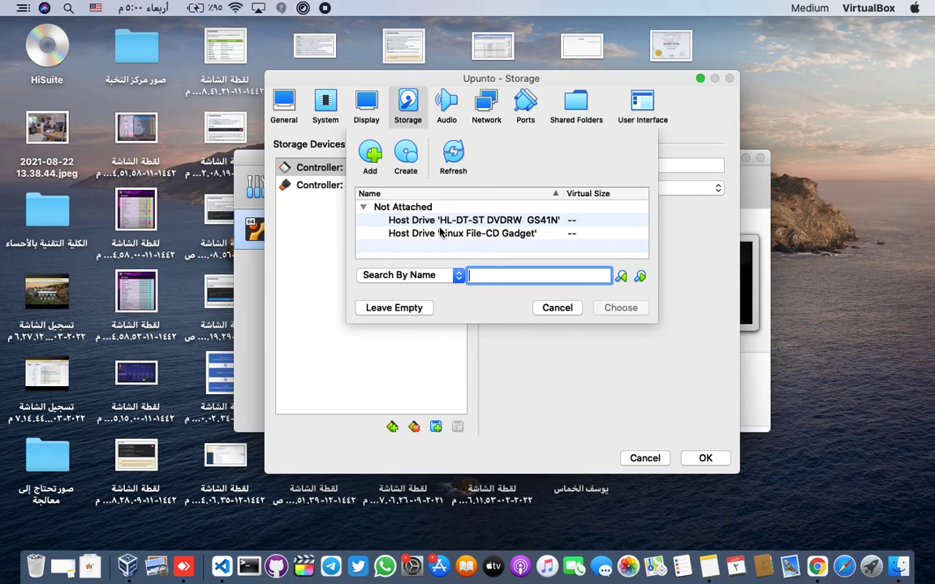
click(380, 219)
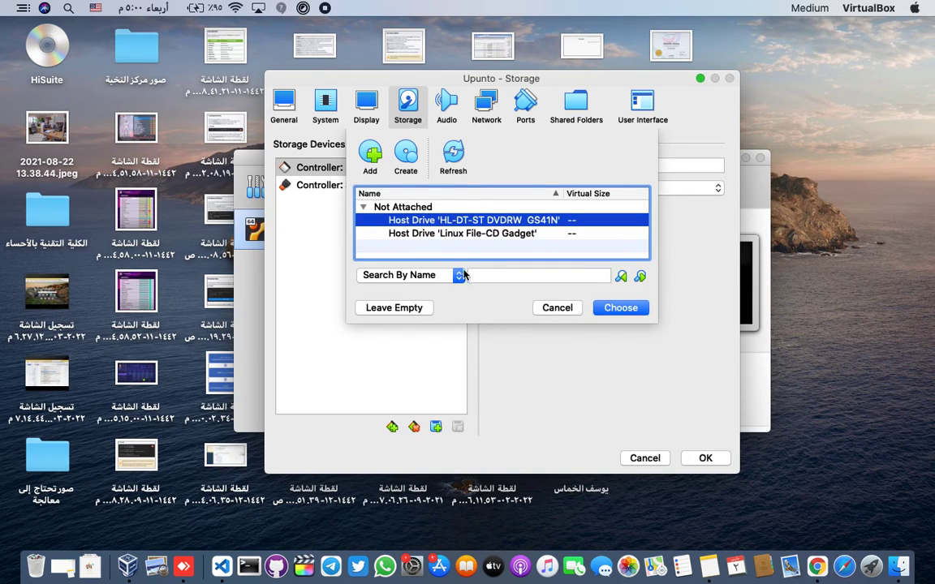
click(443, 232)
click(456, 223)
click(613, 308)
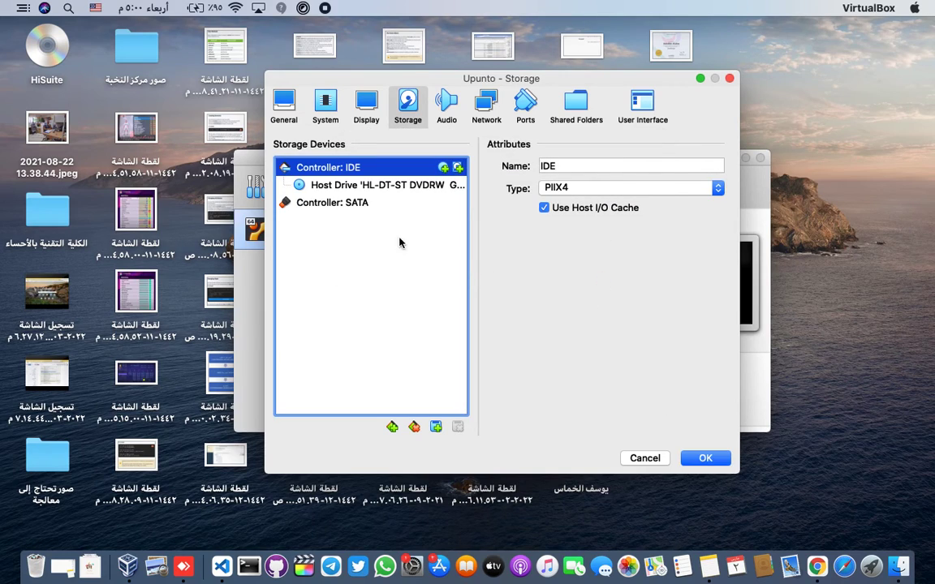
- Open the virtual optical disk selector for the host drive attached to the IDE controller
click(365, 186)
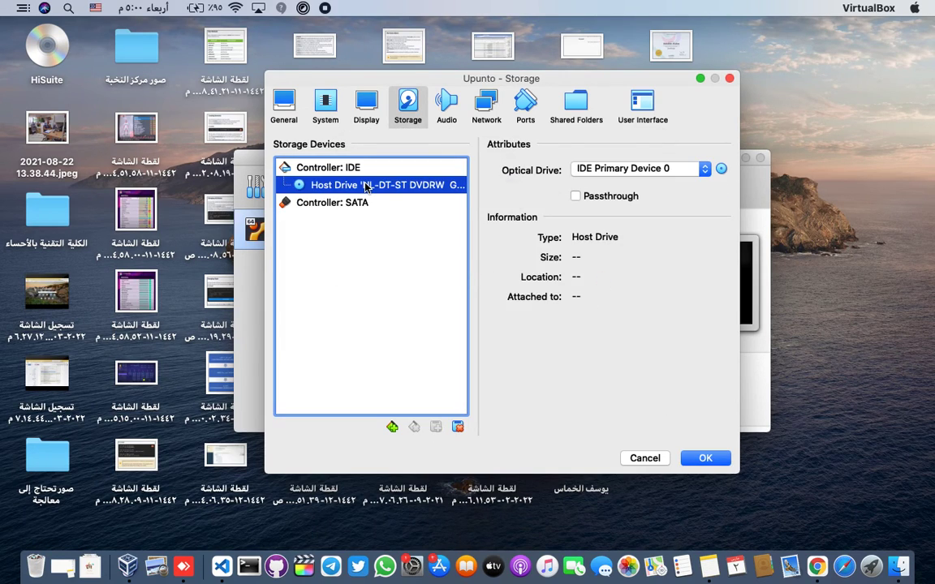
right_click(365, 186)
key(Escape)
click(721, 169)
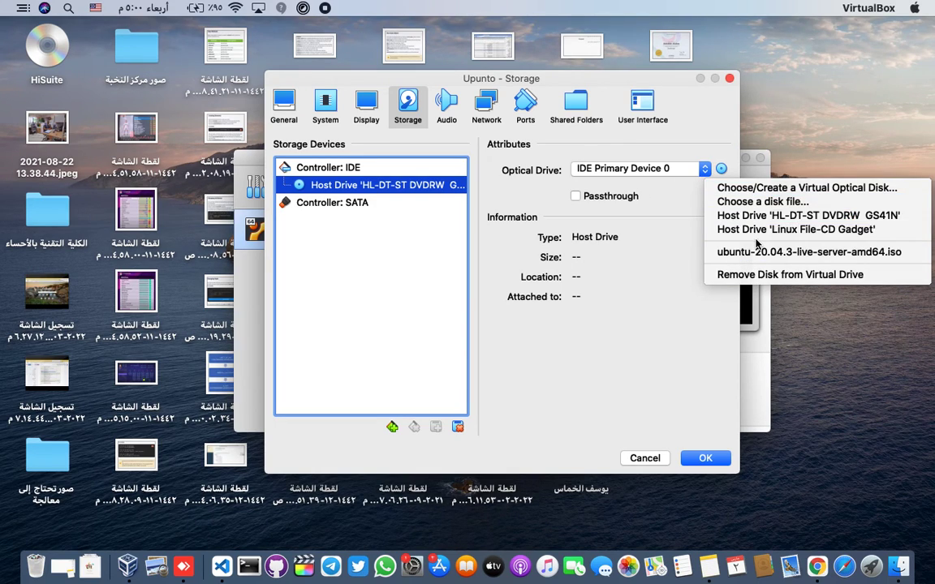
click(758, 187)
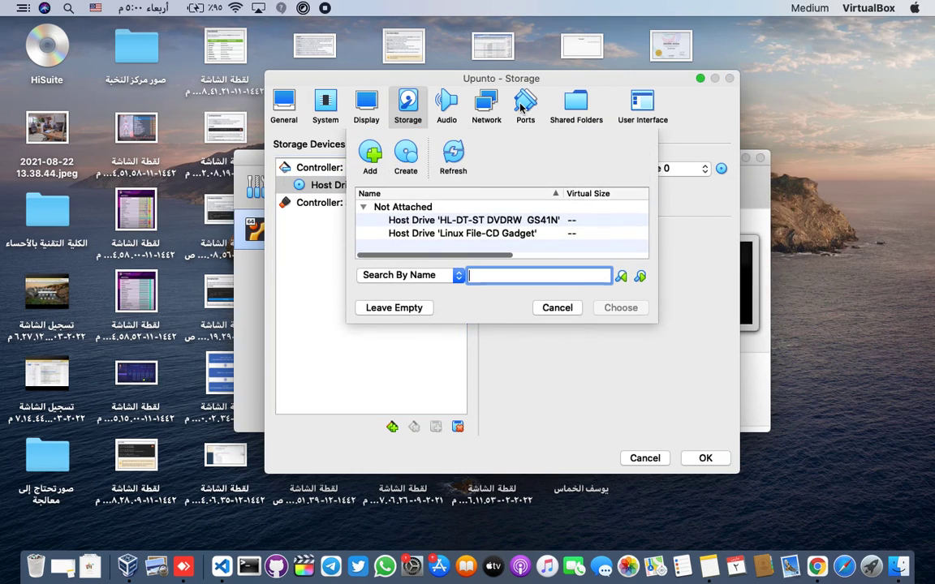
scroll(455, 228, right, 2)
scroll(475, 235, left, 2)
scroll(476, 234, right, 3)
scroll(475, 236, left, 3)
- Add ubuntu-20.04.3-live-server-amd64.iso from the Downloads folder and choose it as the IDE optical drive's disk
click(369, 154)
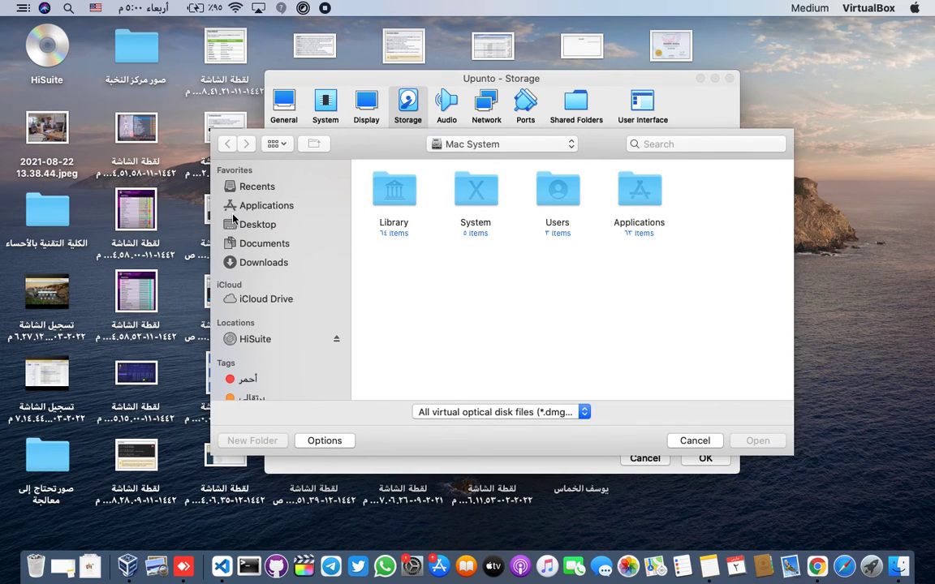
click(270, 262)
scroll(471, 290, down, 2)
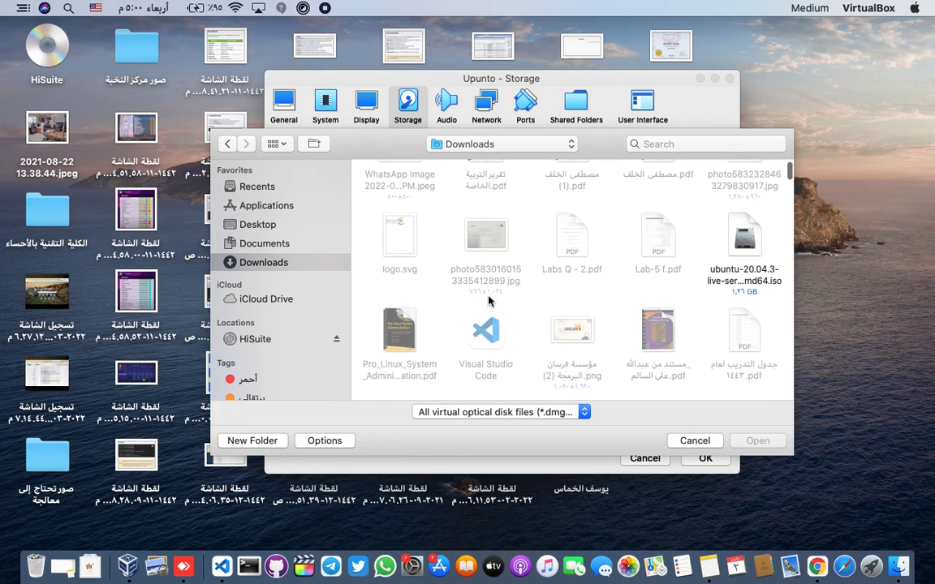
click(756, 258)
double_click(756, 259)
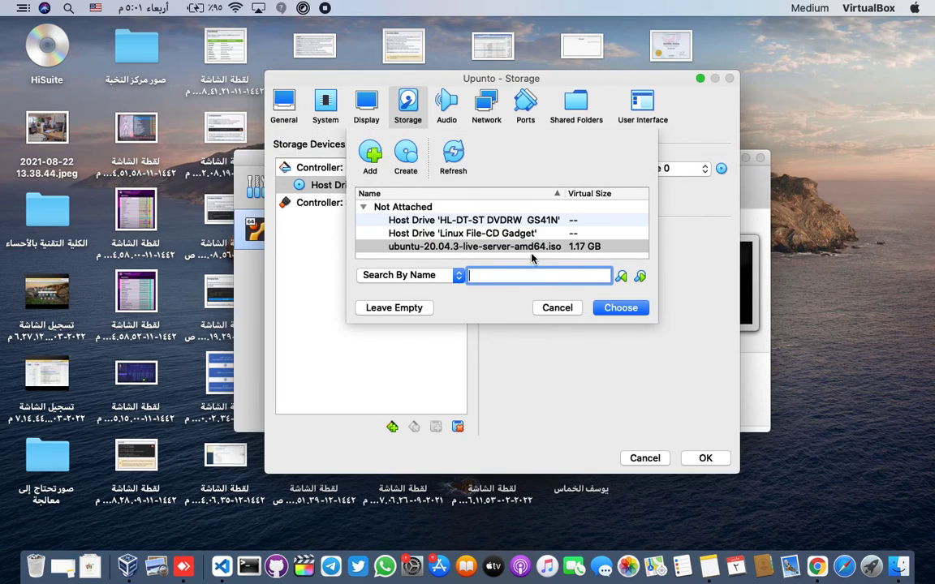
click(475, 246)
click(621, 308)
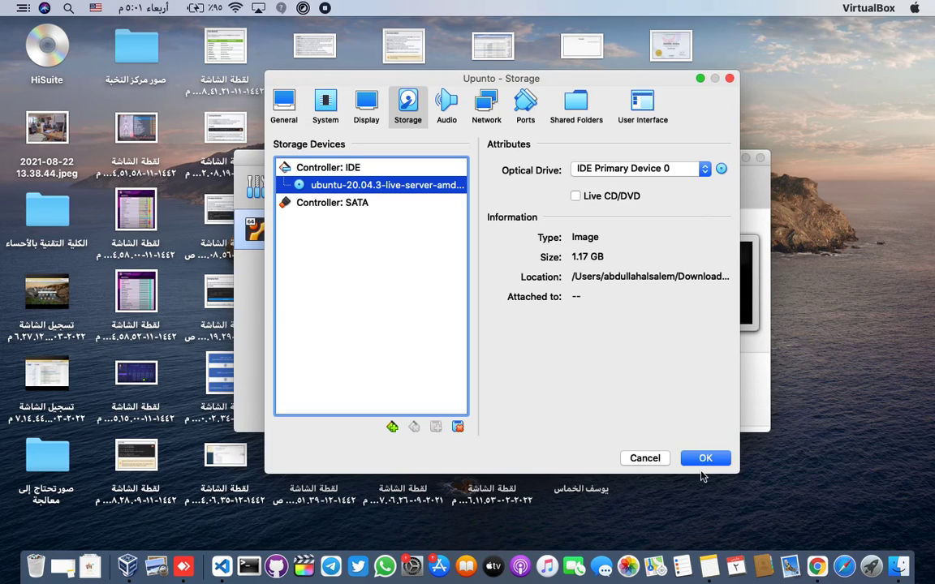
- Review the machine's audio settings and the attachment types available for network Adapter 1
click(448, 103)
click(484, 100)
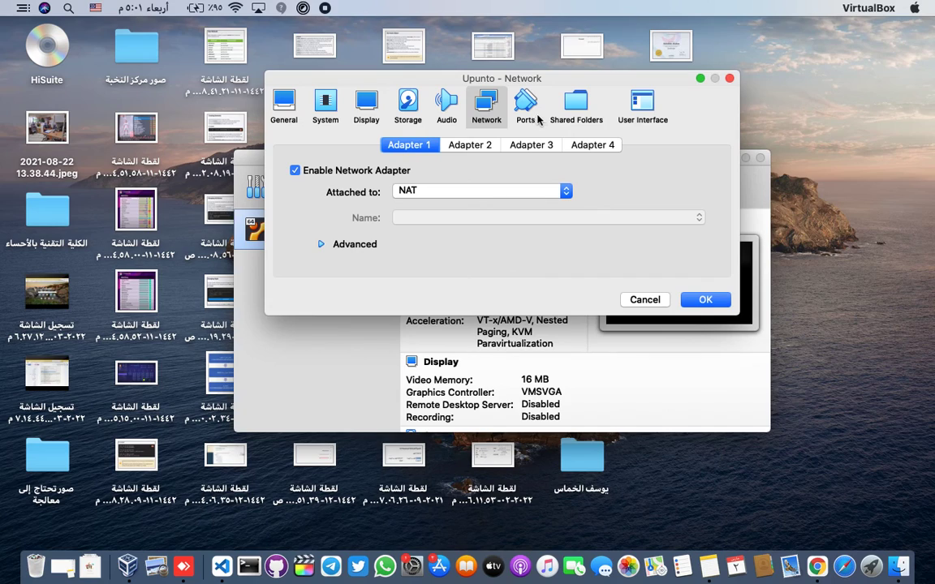
click(538, 191)
key(Down)
key(Down)
key(Down)
key(Down)
key(Down)
key(Down)
key(Down)
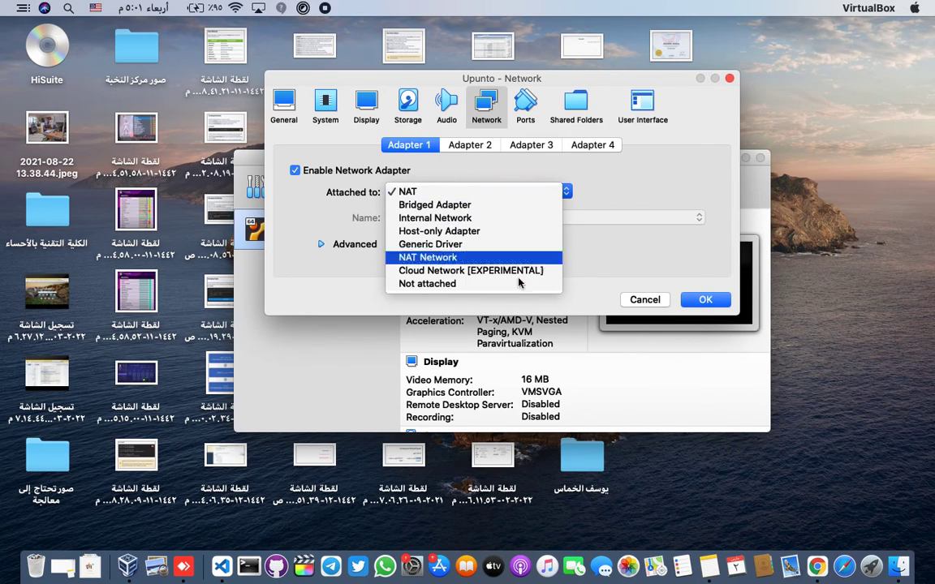
key(Up)
key(Up)
key(Up)
key(Up)
key(Escape)
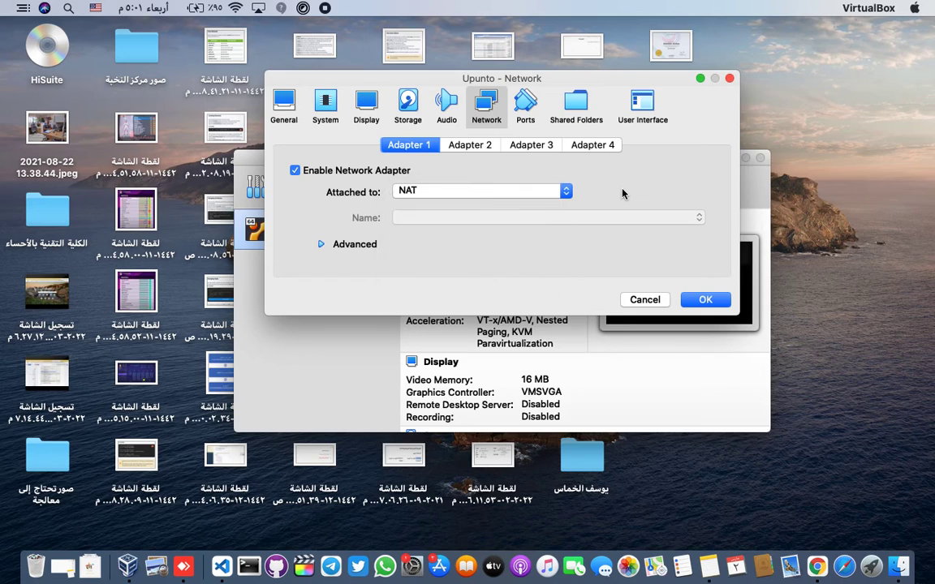
- Review the ports, shared folders, user interface, audio and storage settings, and save the machine's configuration
click(526, 109)
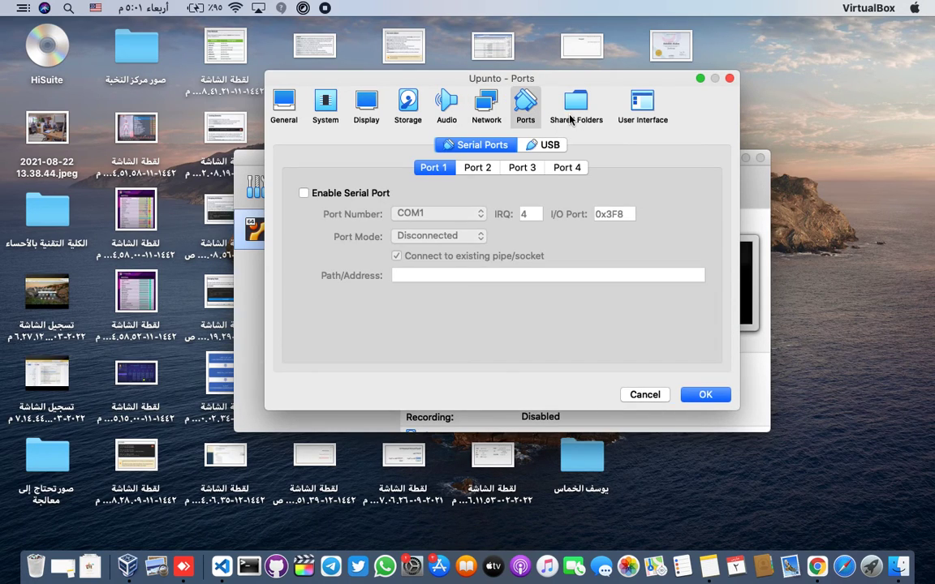
click(577, 119)
click(637, 115)
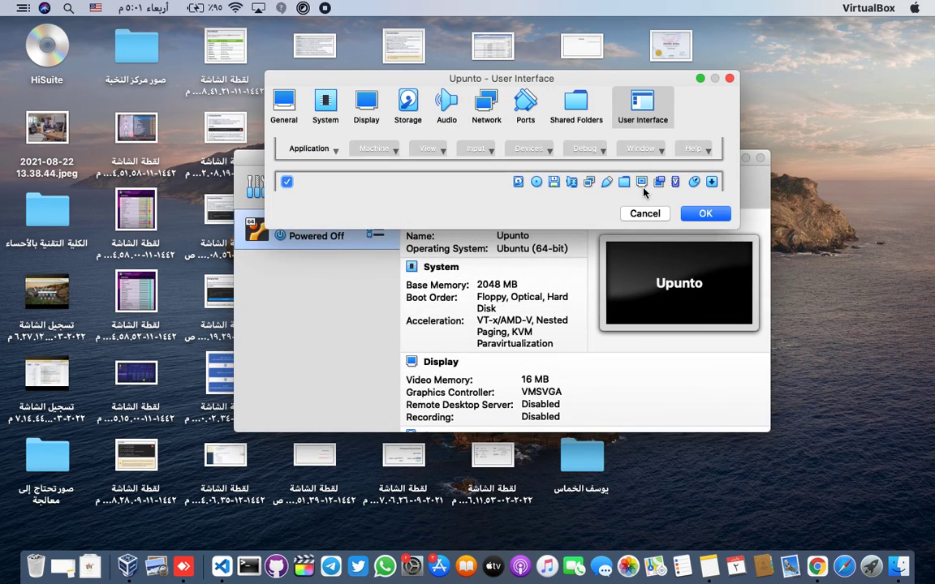
click(462, 106)
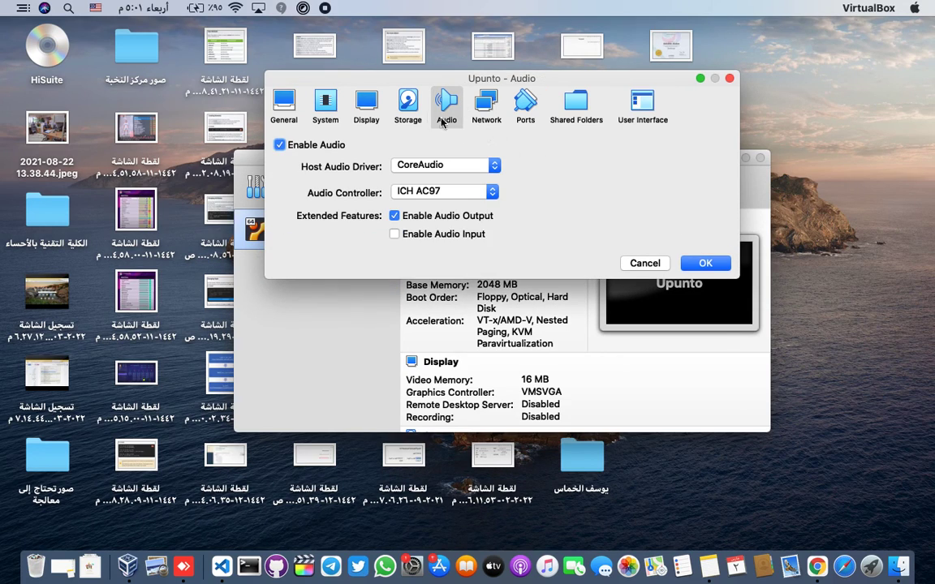
click(407, 104)
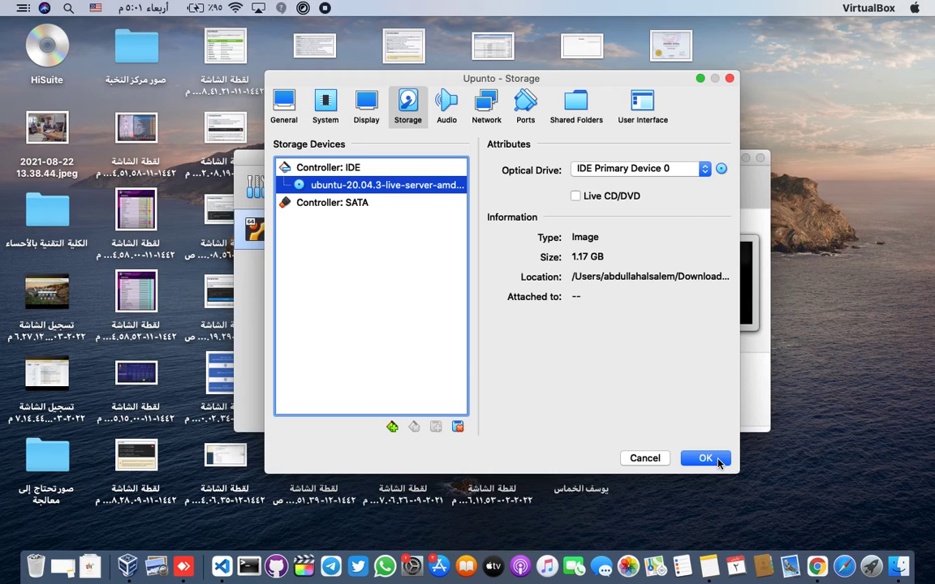
click(717, 461)
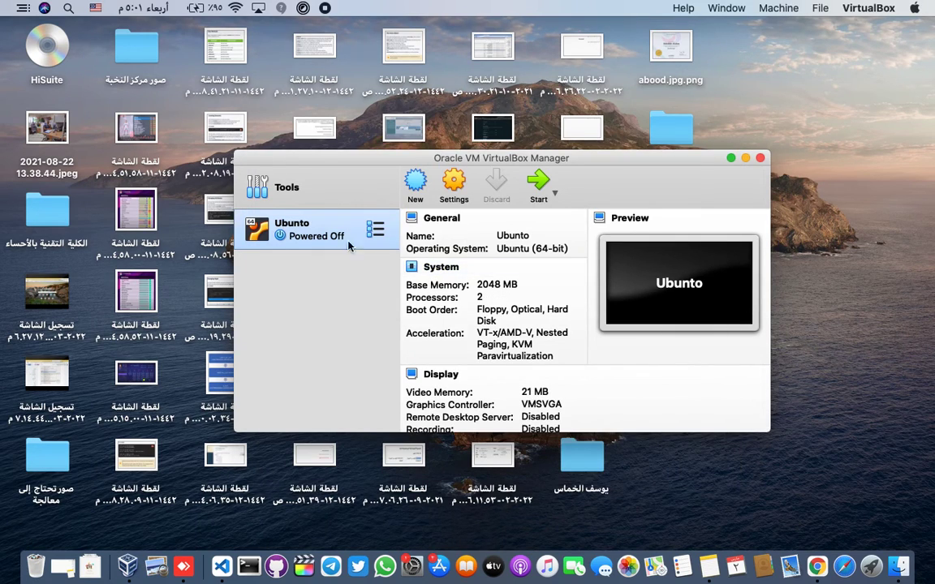
- Start the Ubunto virtual machine and choose English as the installer language
click(539, 185)
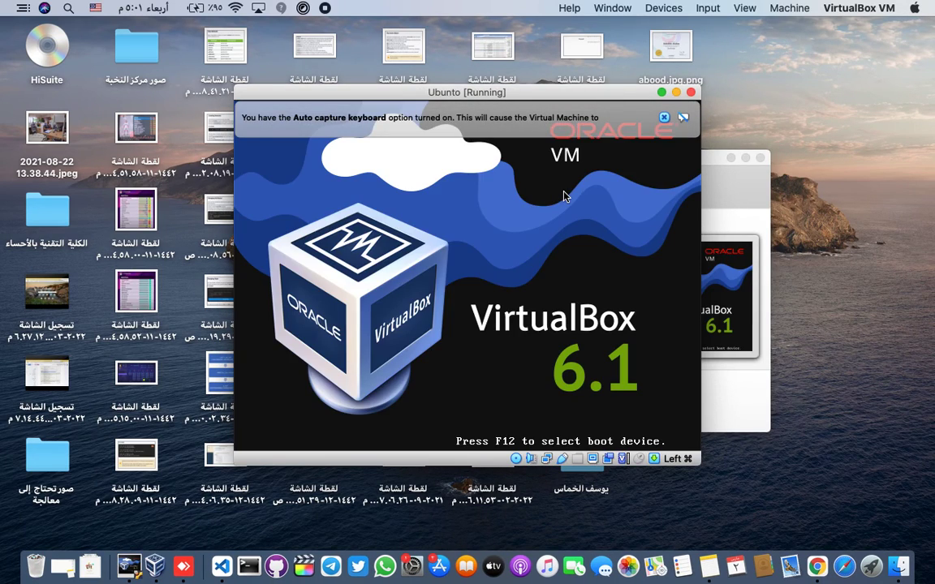
click(664, 117)
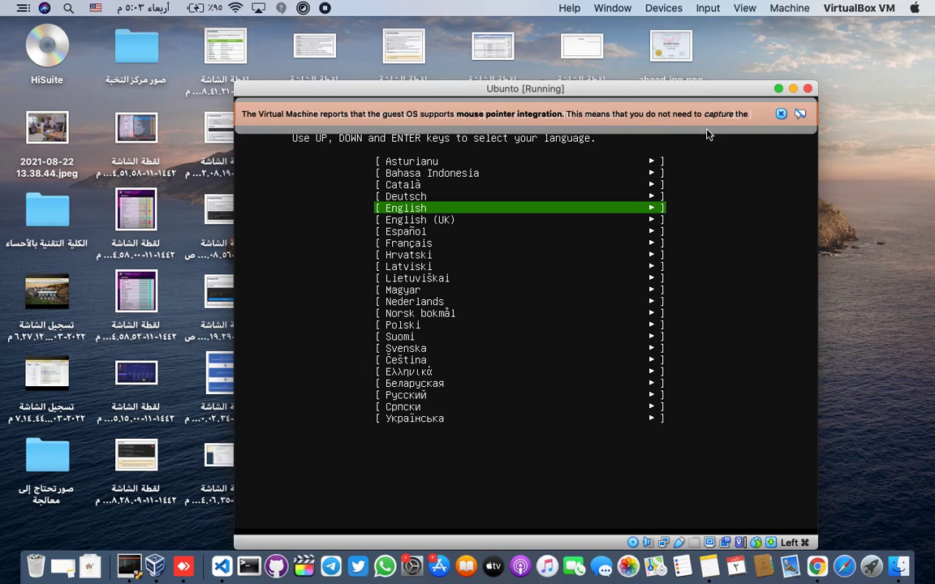
key(Return)
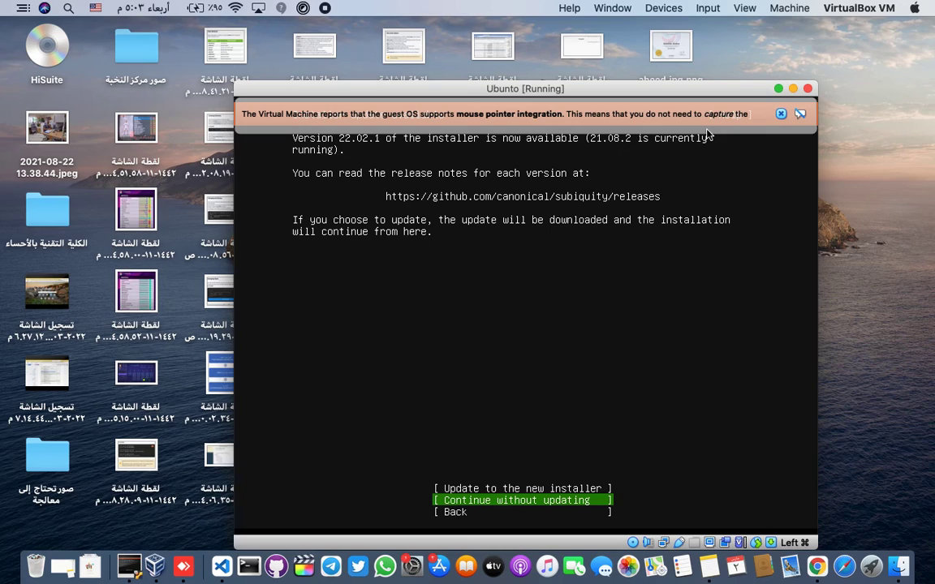
- Continue without updating the installer, accepting the English (US) keyboard layout and the enp0s3 network interface
key(Return)
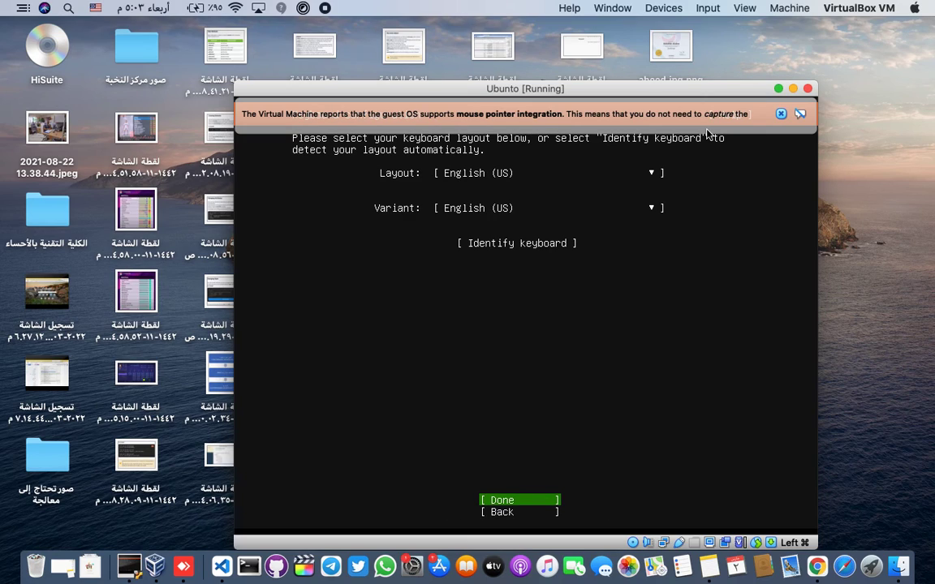
key(Return)
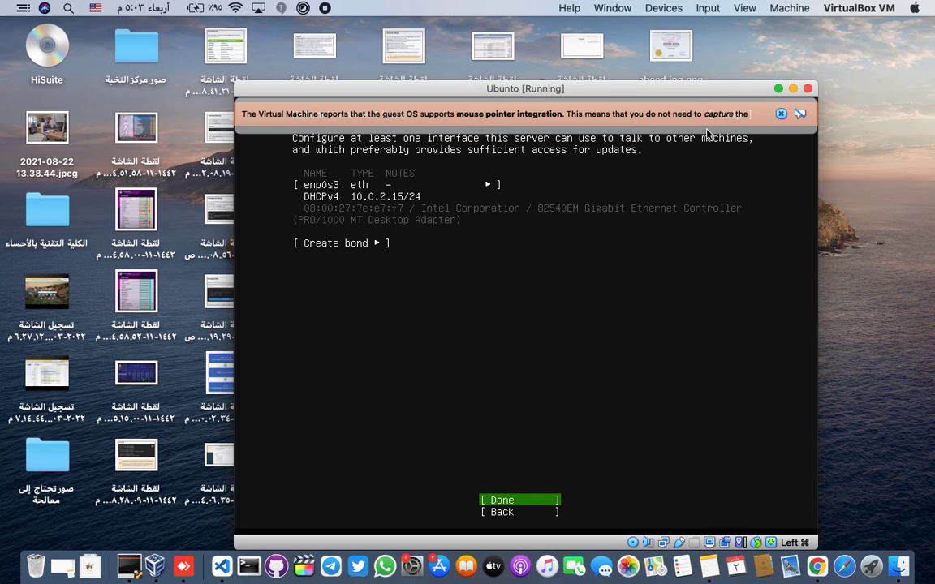
key(Return)
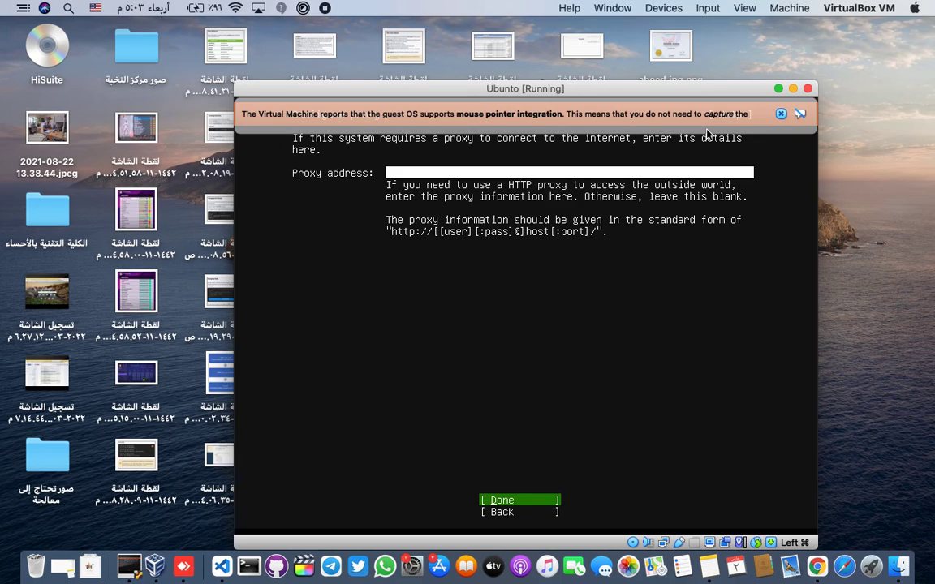
key(Return)
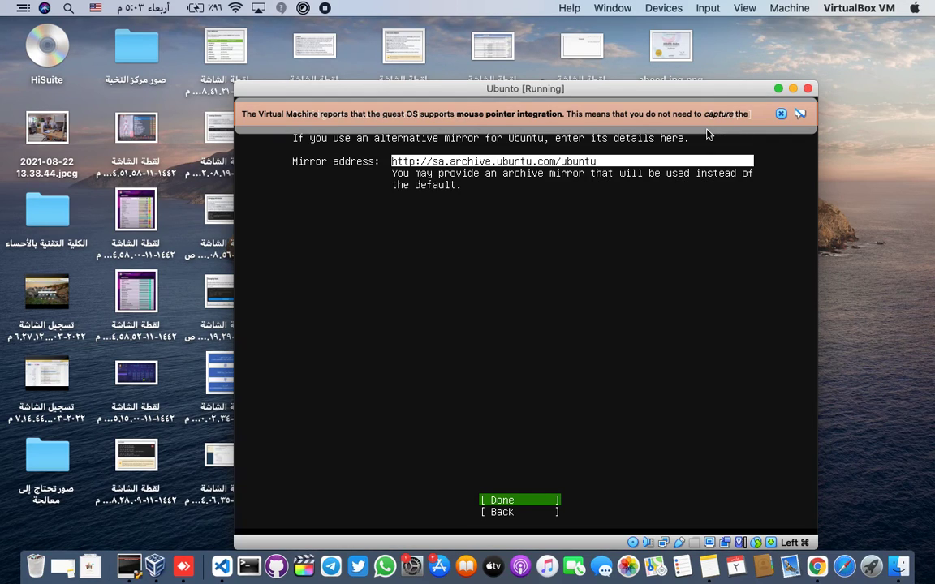
key(Return)
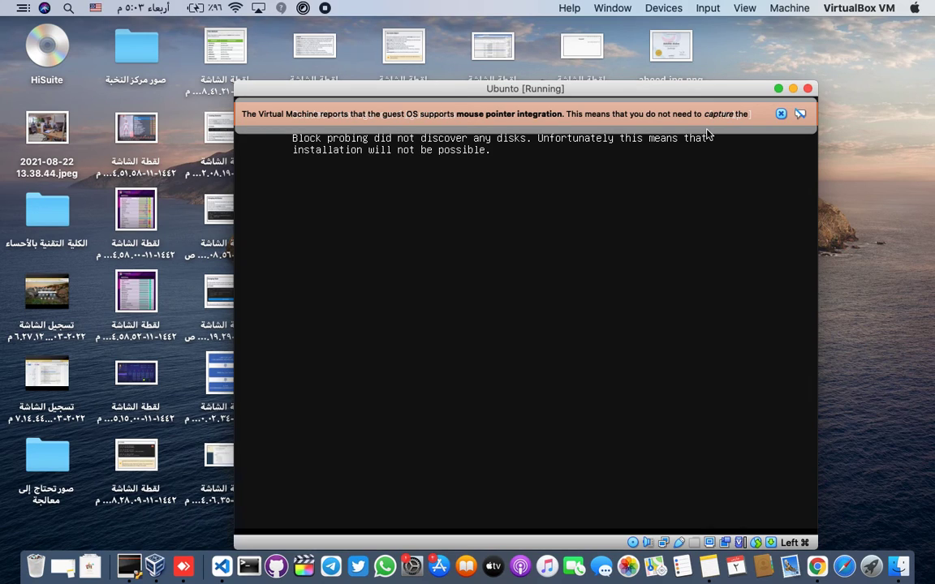
click(781, 114)
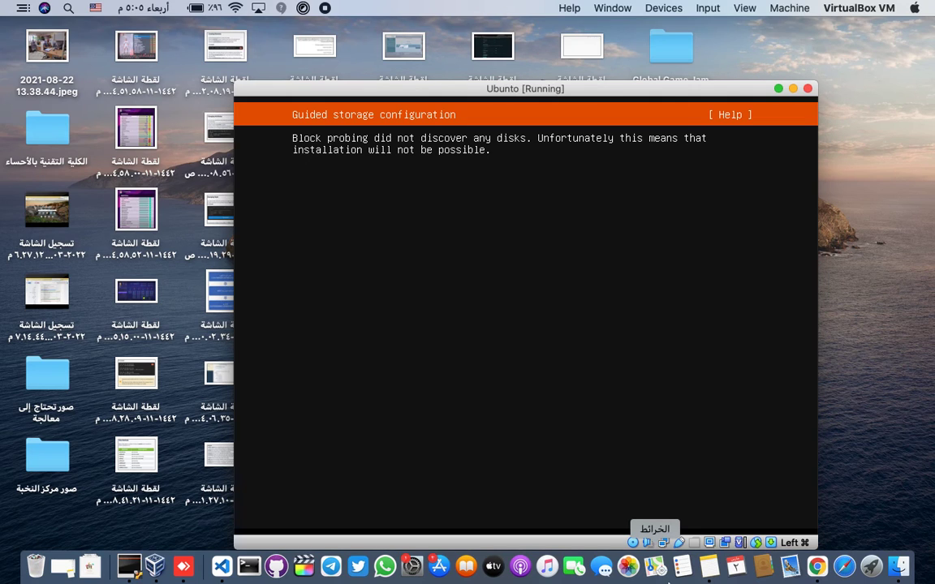
- Switch to Finder and locate ubuntu-20.04.3-live-server-amd64.iso in the Downloads folder
key(F4)
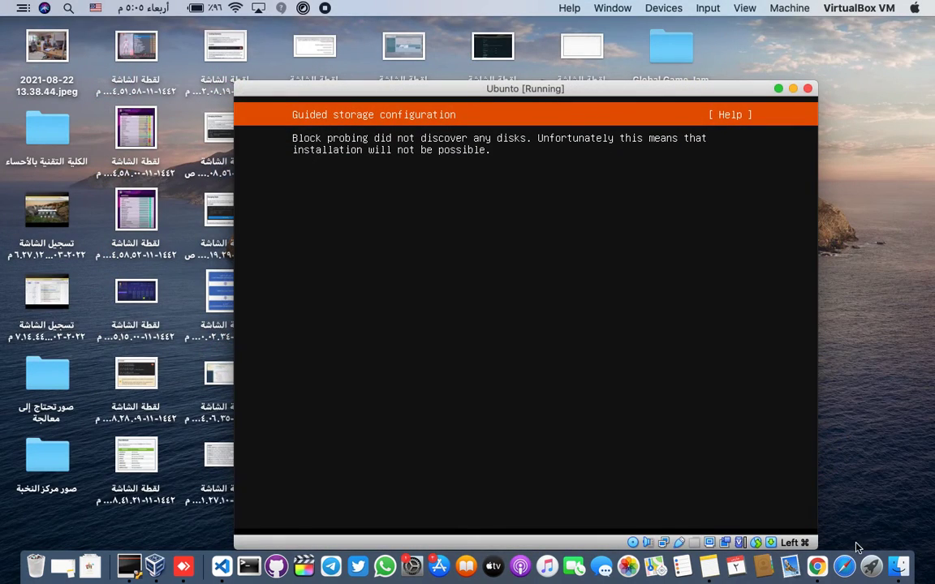
click(657, 30)
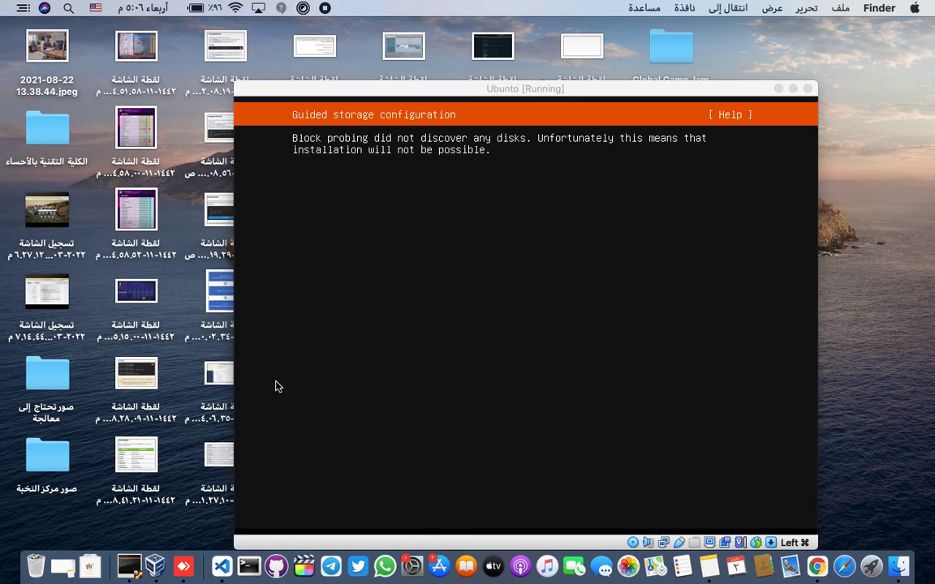
key(super+n)
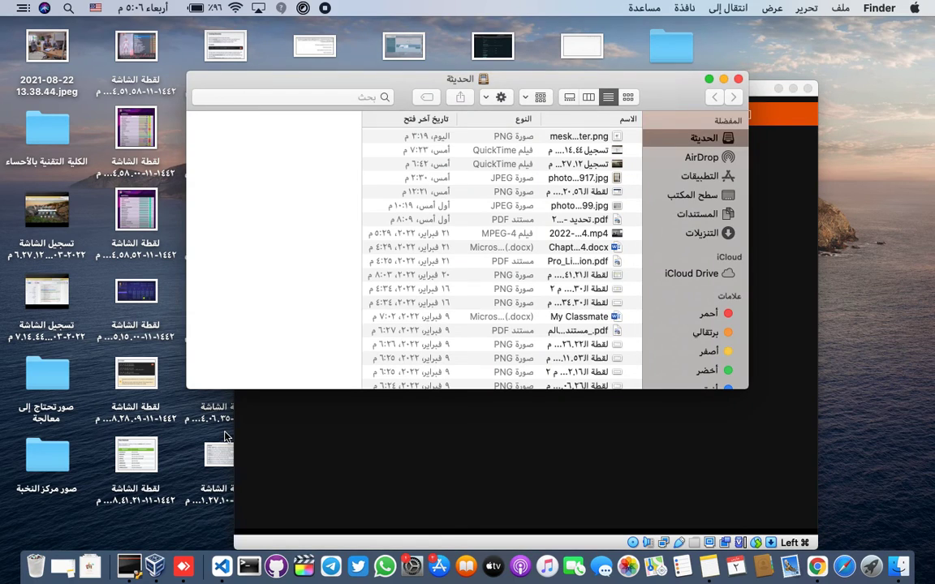
click(700, 234)
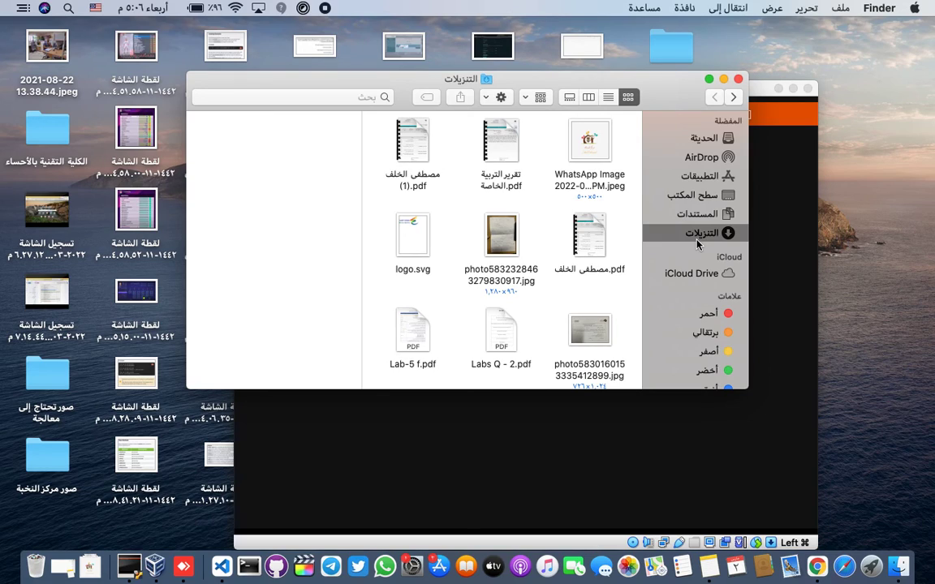
scroll(522, 266, down, 3)
scroll(522, 266, down, 3)
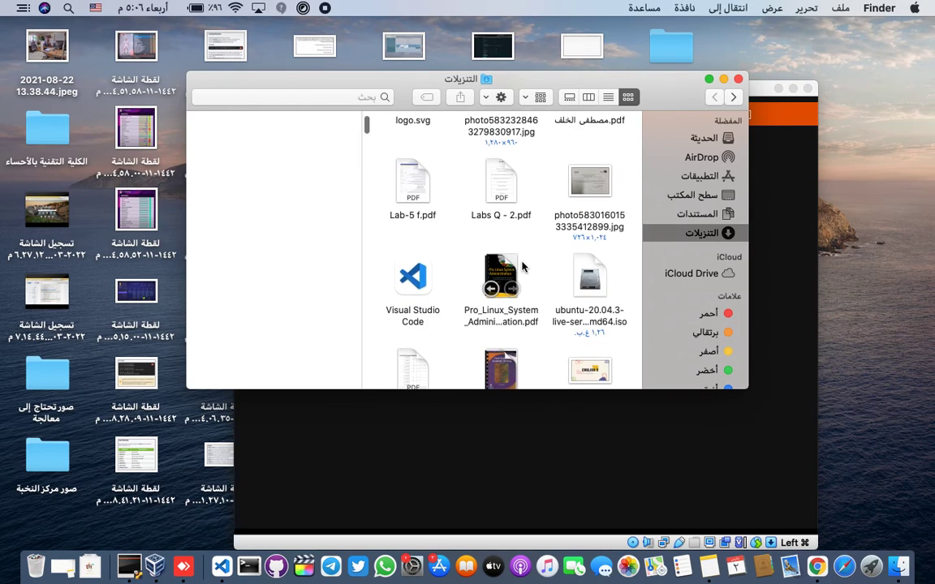
scroll(536, 272, up, 5)
scroll(541, 278, down, 6)
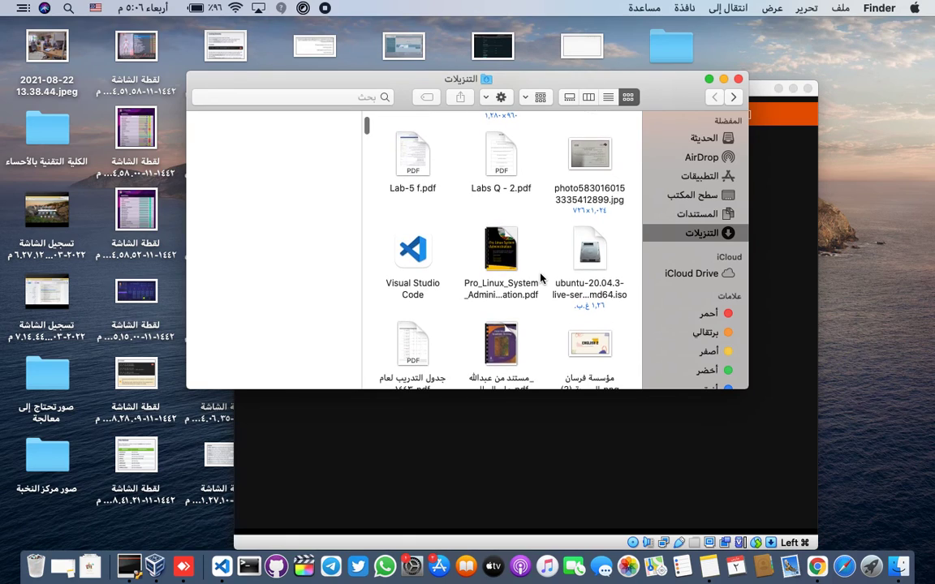
click(572, 313)
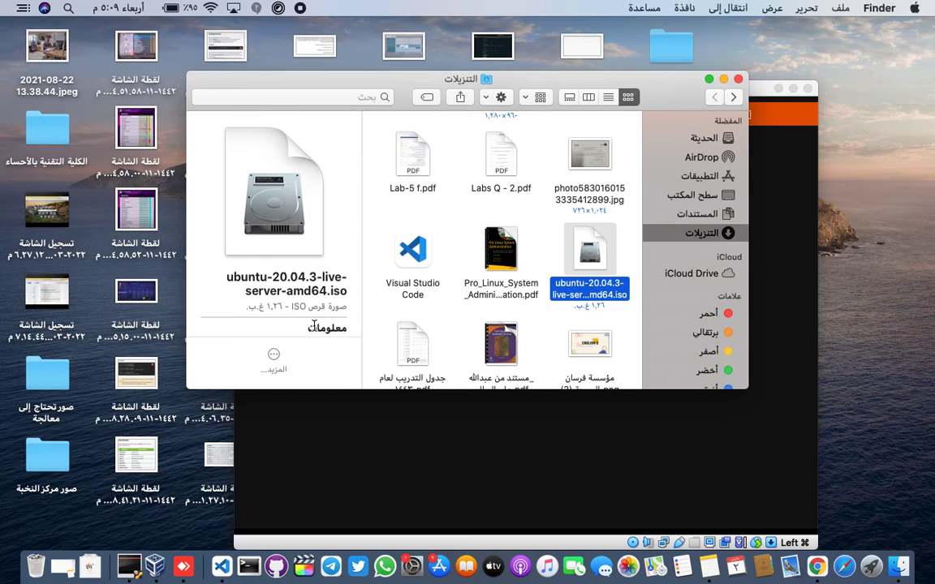
- Return to the running Ubunto virtual machine and power it off
click(497, 501)
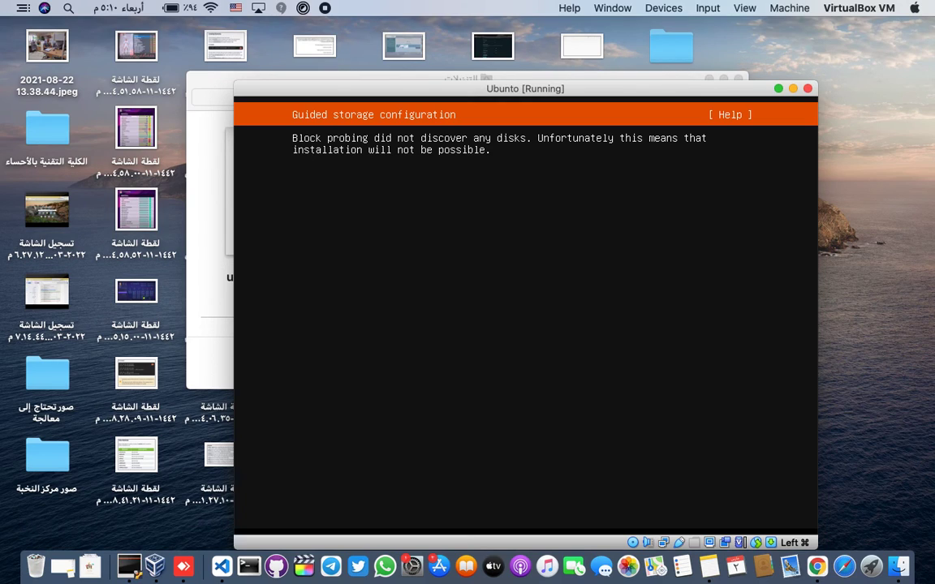
click(808, 89)
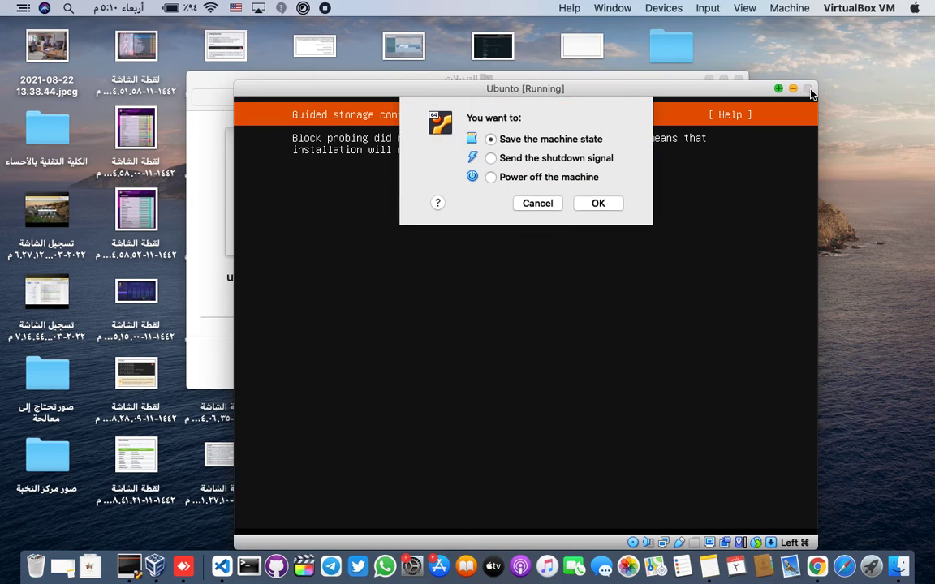
click(492, 177)
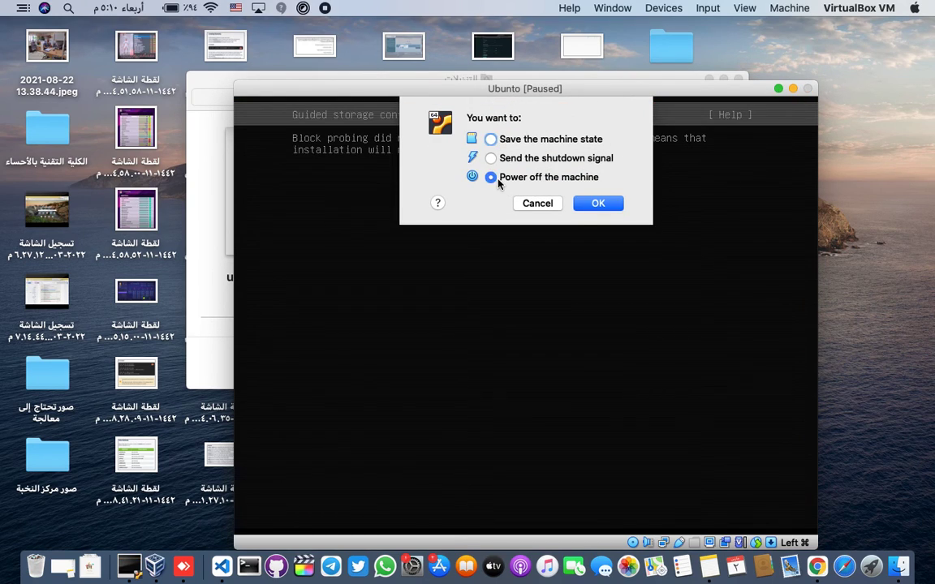
click(600, 205)
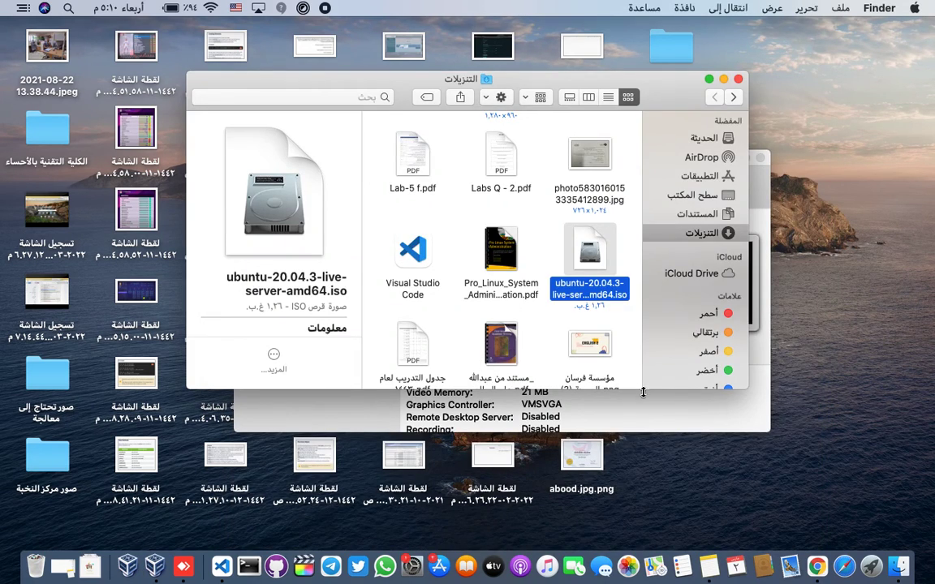
- Switch to VirtualBox Manager and examine the Ubunto machine's system, display and storage settings, including the attached ISO and the SATA controller
click(668, 426)
scroll(575, 390, down, 5)
scroll(574, 390, up, 5)
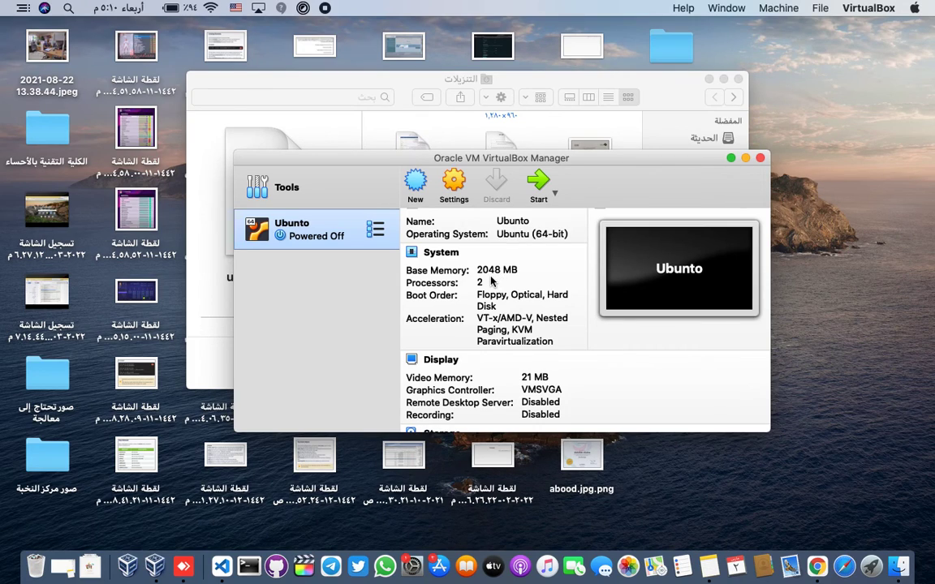
click(453, 184)
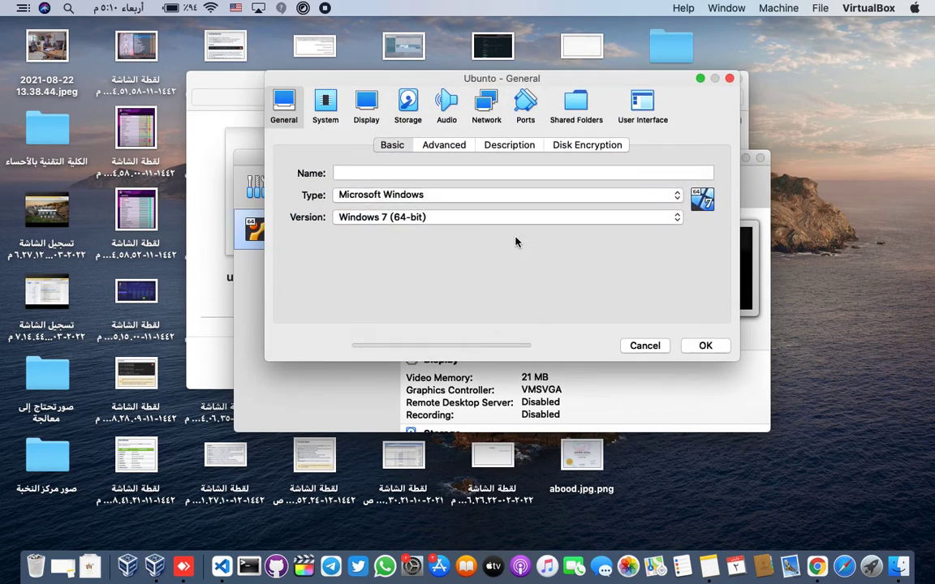
click(326, 105)
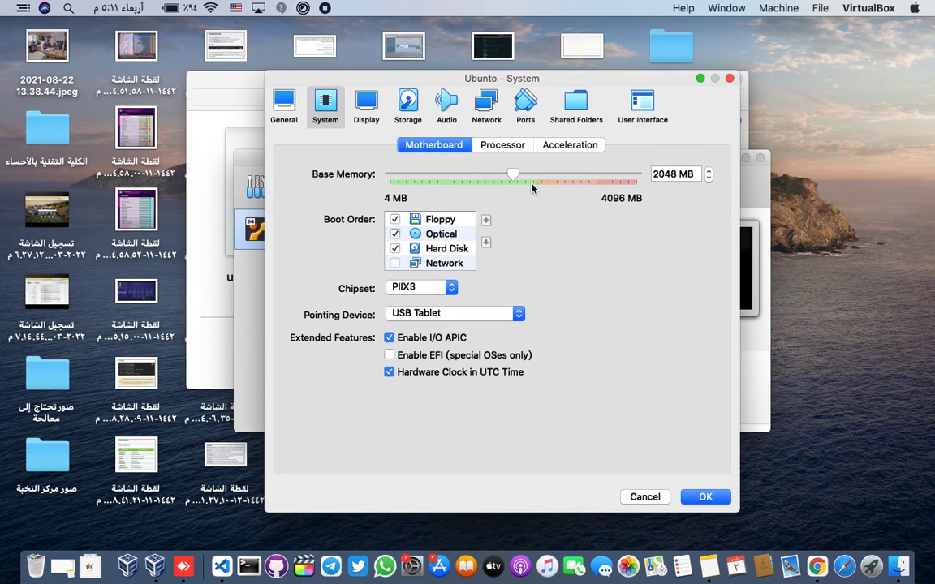
click(410, 111)
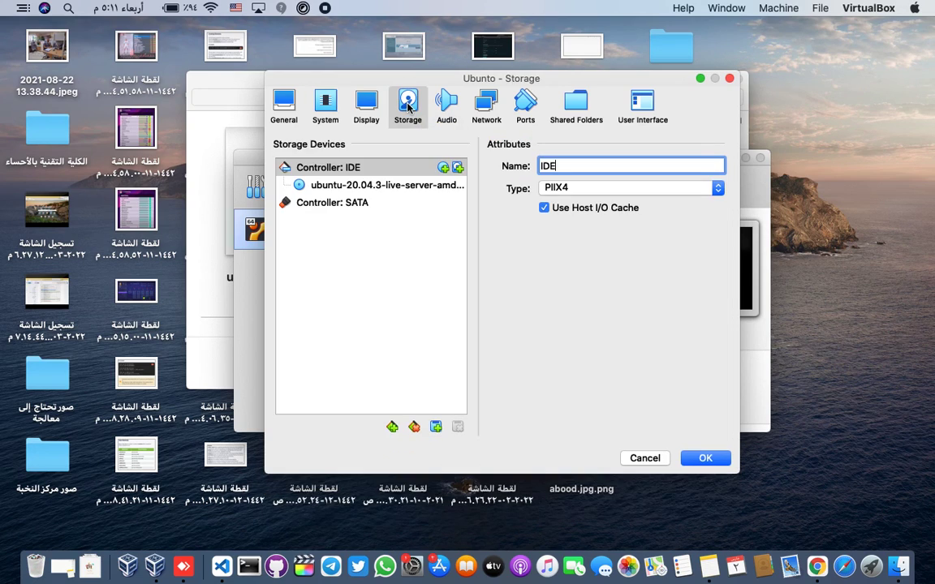
click(394, 186)
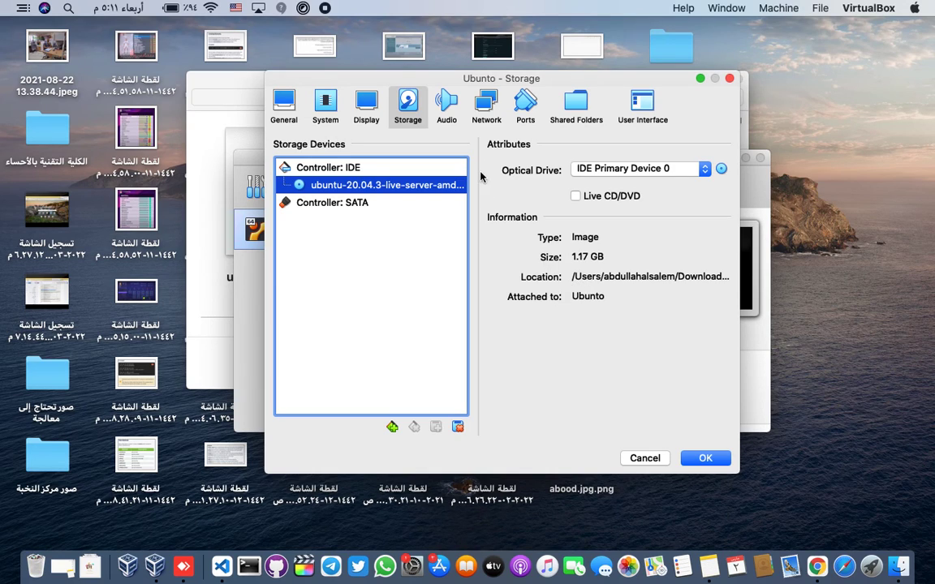
click(370, 93)
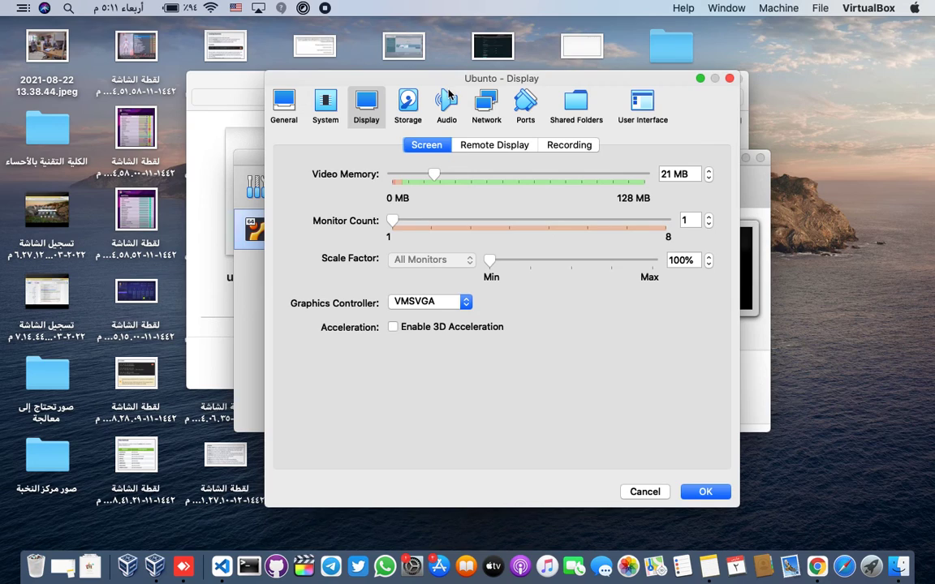
click(409, 98)
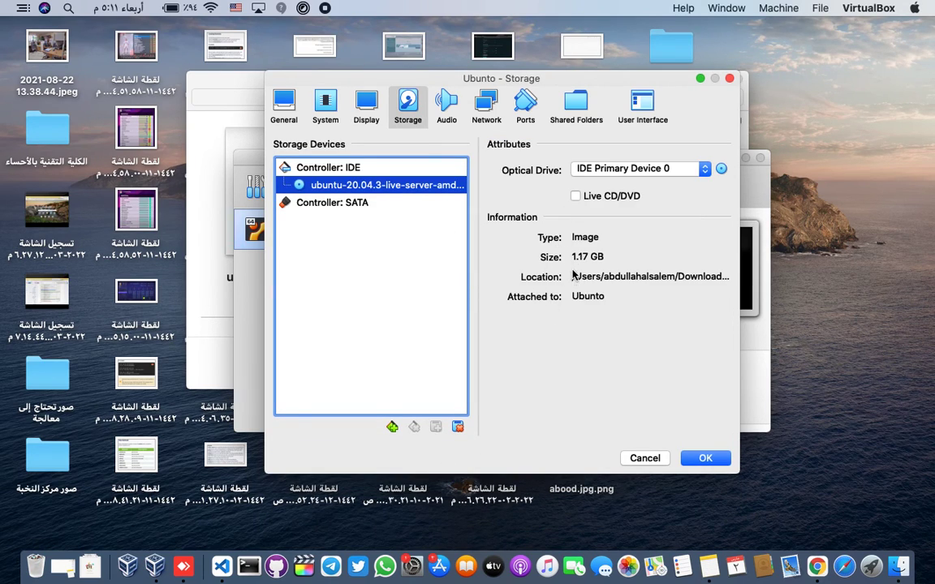
click(315, 203)
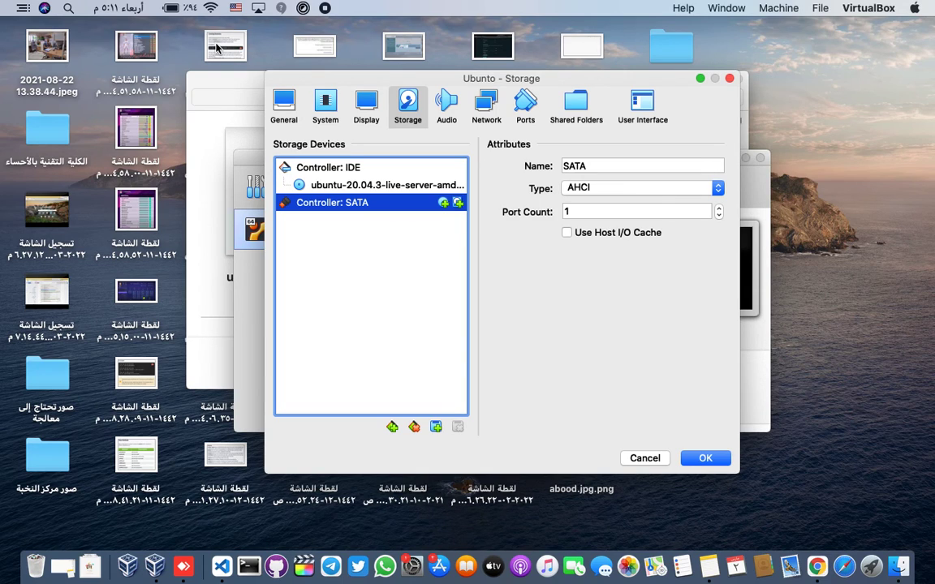
- Check the machine's basic and advanced general settings and close the settings window
click(283, 107)
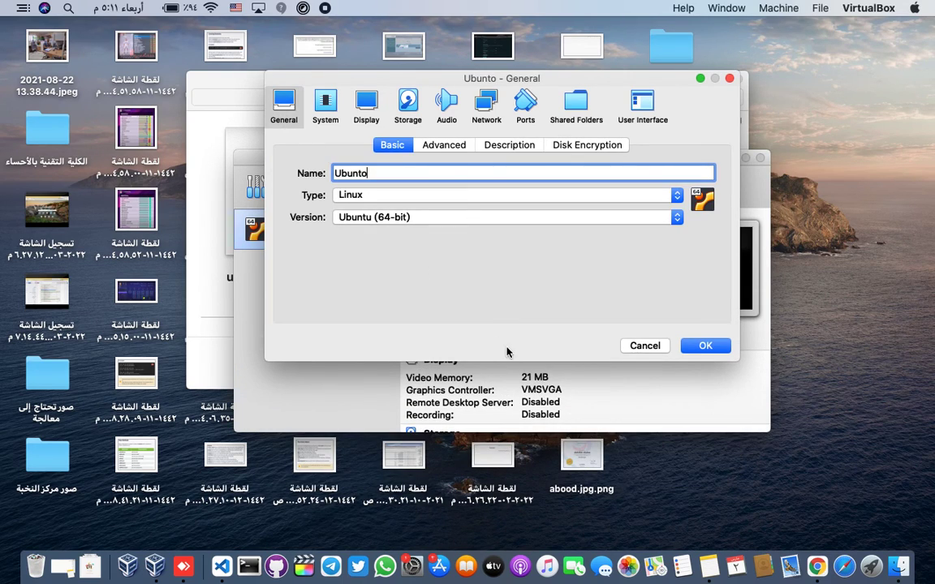
click(457, 146)
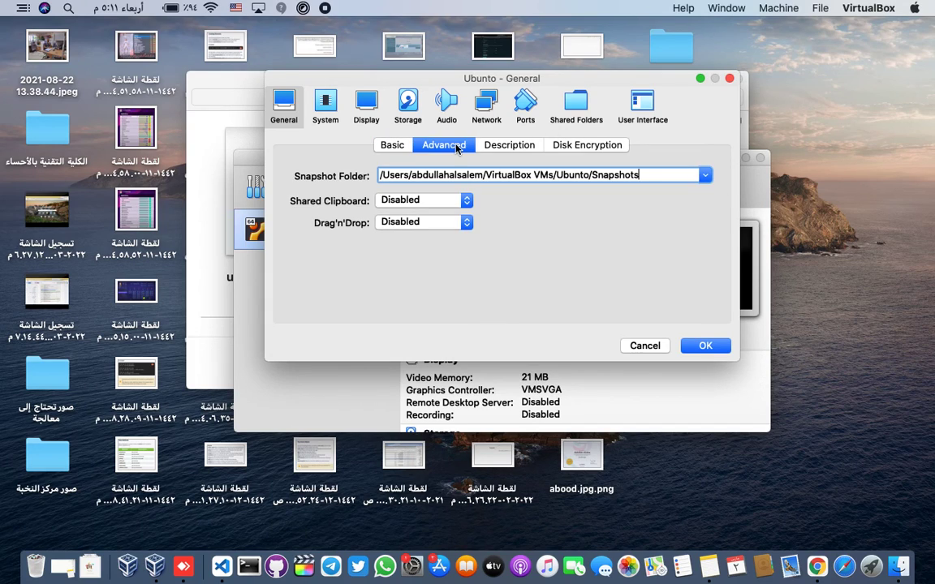
click(526, 151)
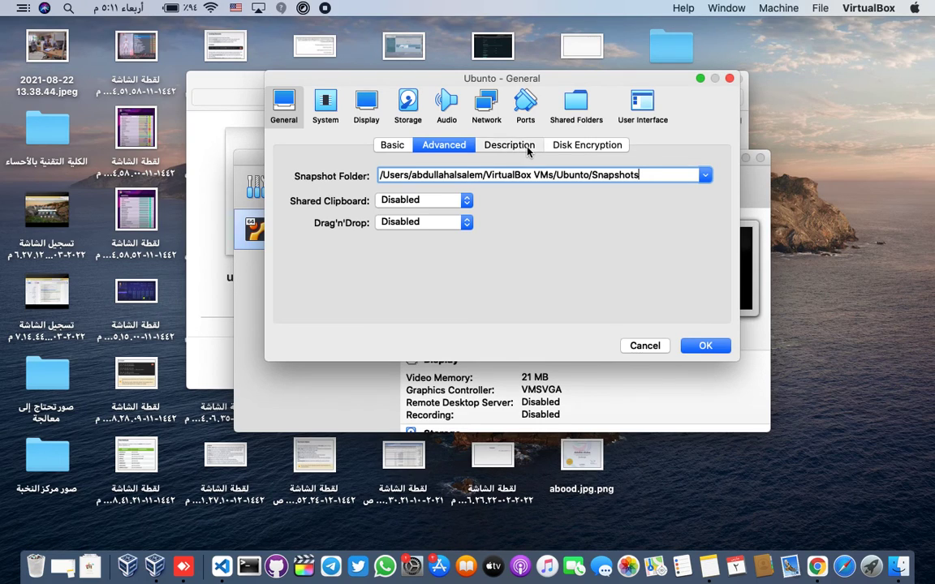
click(729, 78)
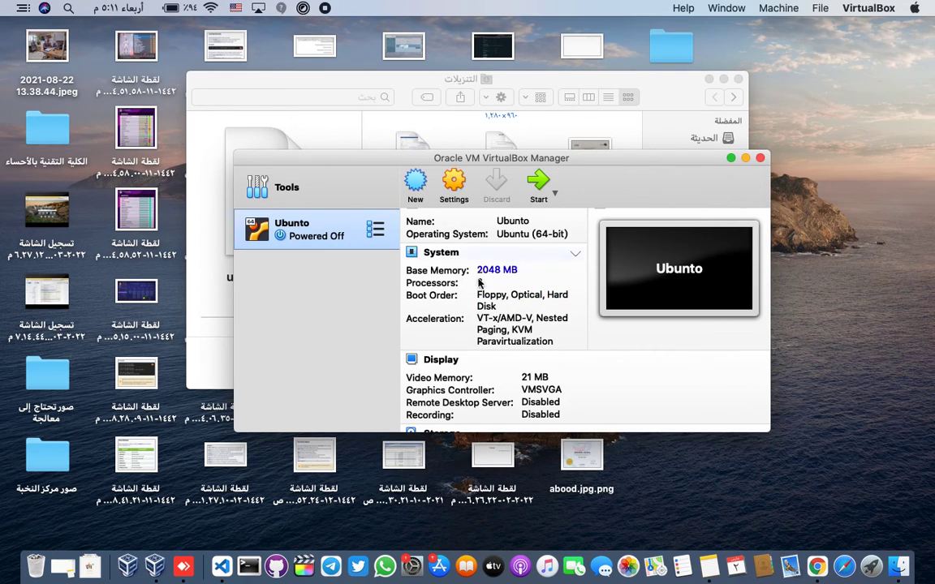
- Read through the Ubunto machine's detail summary and recheck its SATA controller in the storage settings
scroll(487, 378, down, 4)
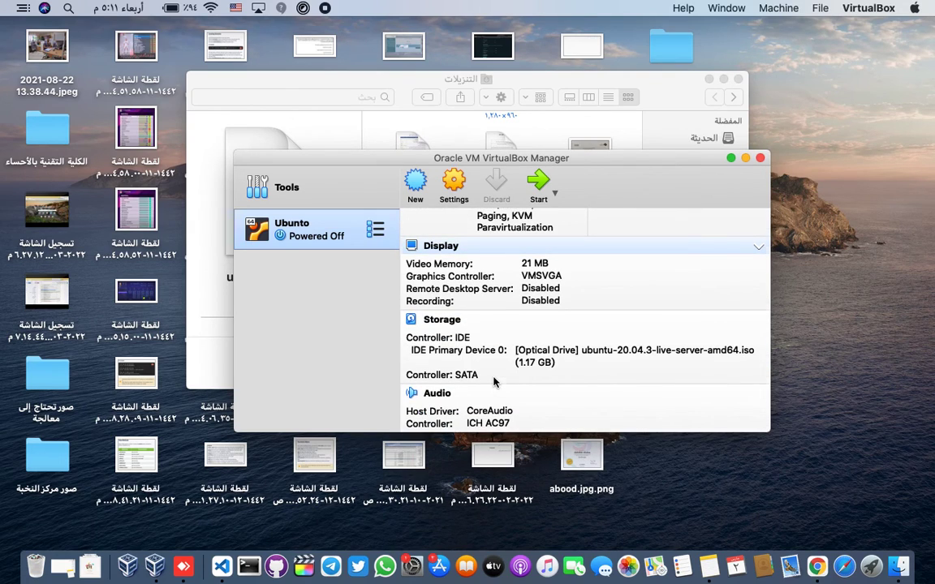
scroll(494, 382, down, 3)
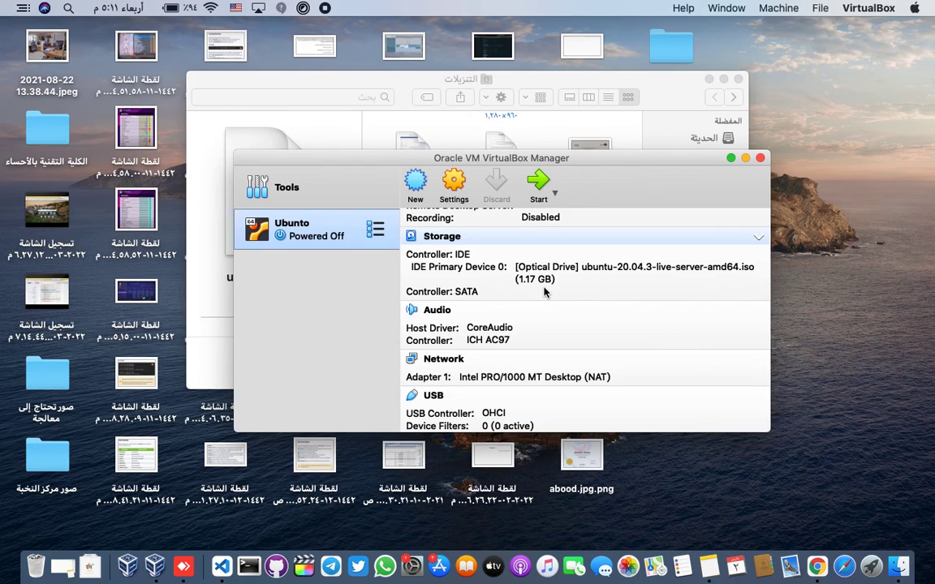
scroll(545, 293, down, 3)
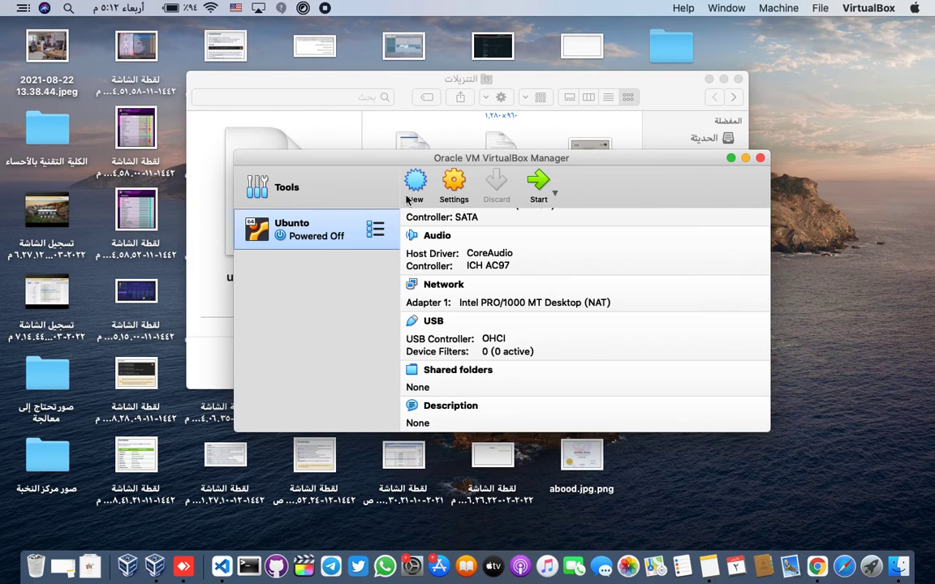
click(459, 190)
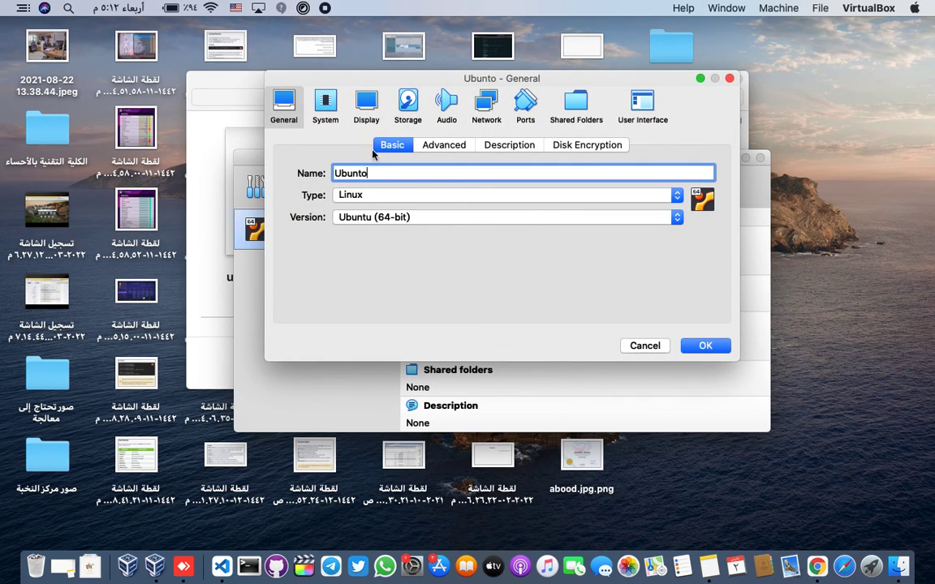
click(391, 113)
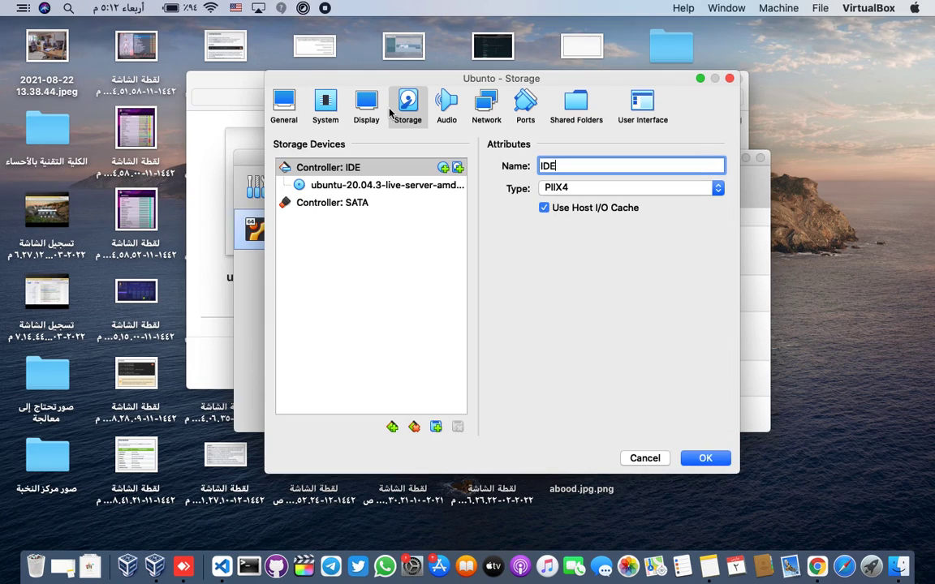
click(342, 203)
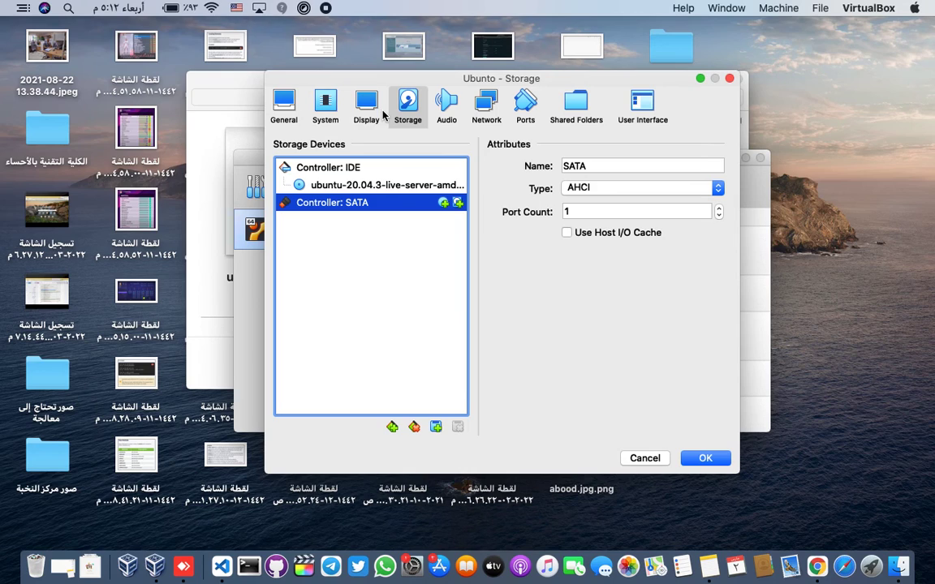
click(318, 104)
click(286, 104)
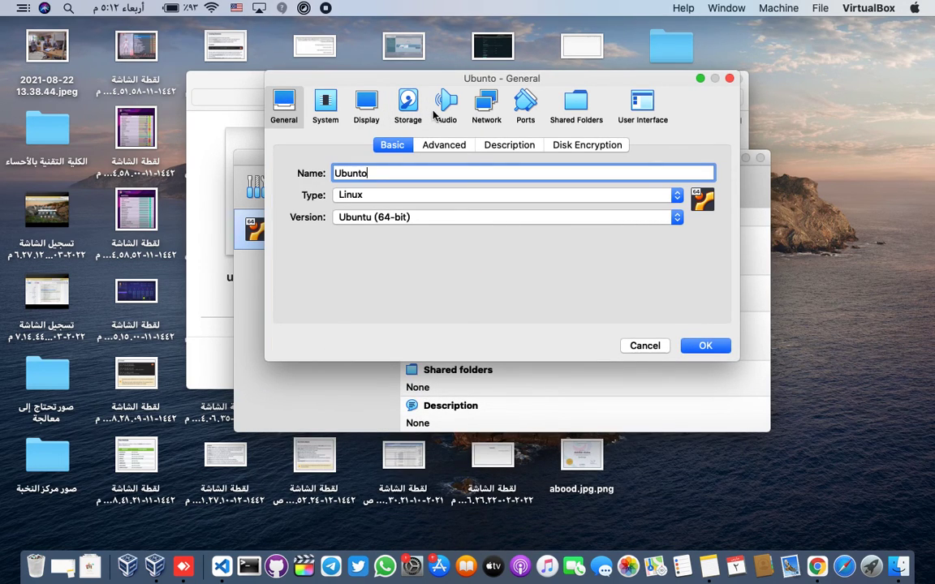
click(732, 79)
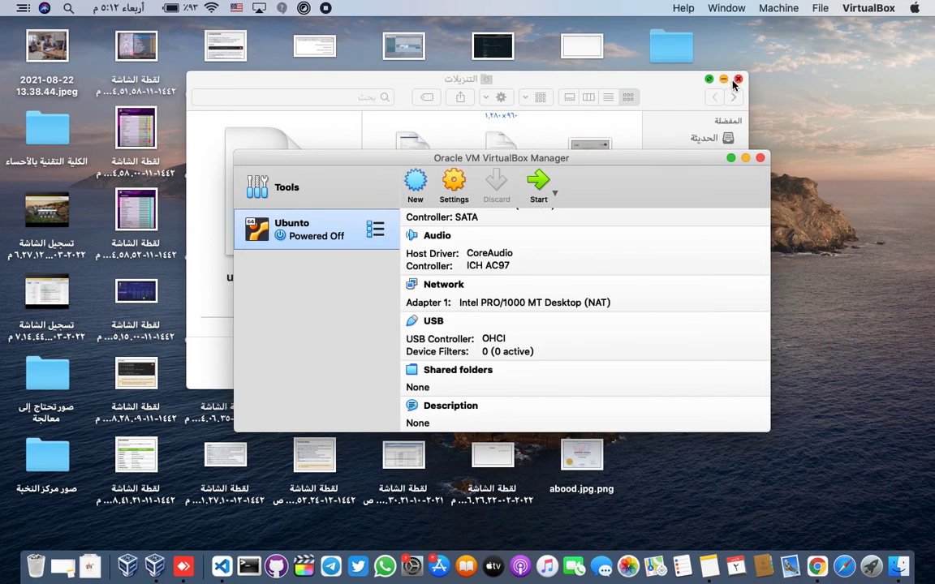
- Review the machine's summary again from the general section onward and reopen its storage settings
scroll(676, 340, up, 5)
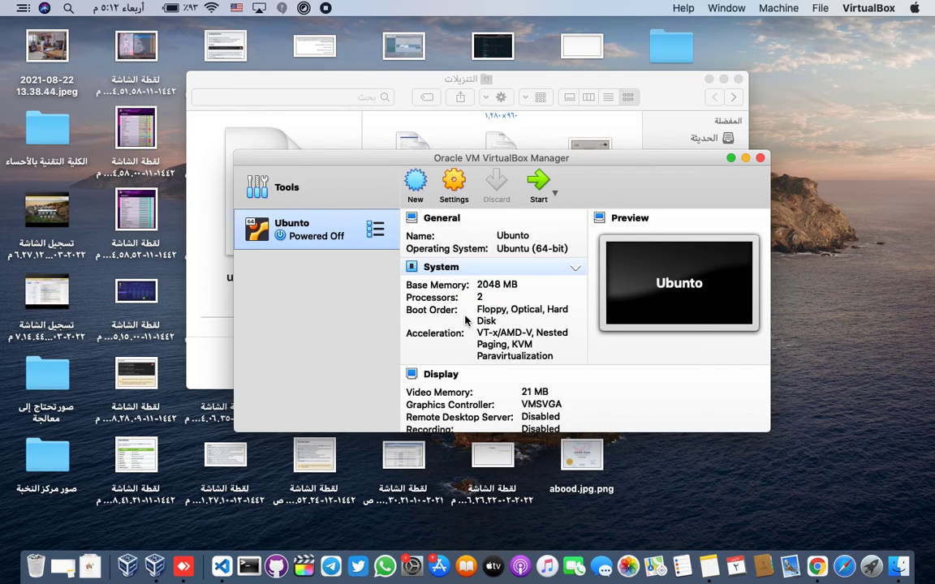
scroll(487, 367, down, 6)
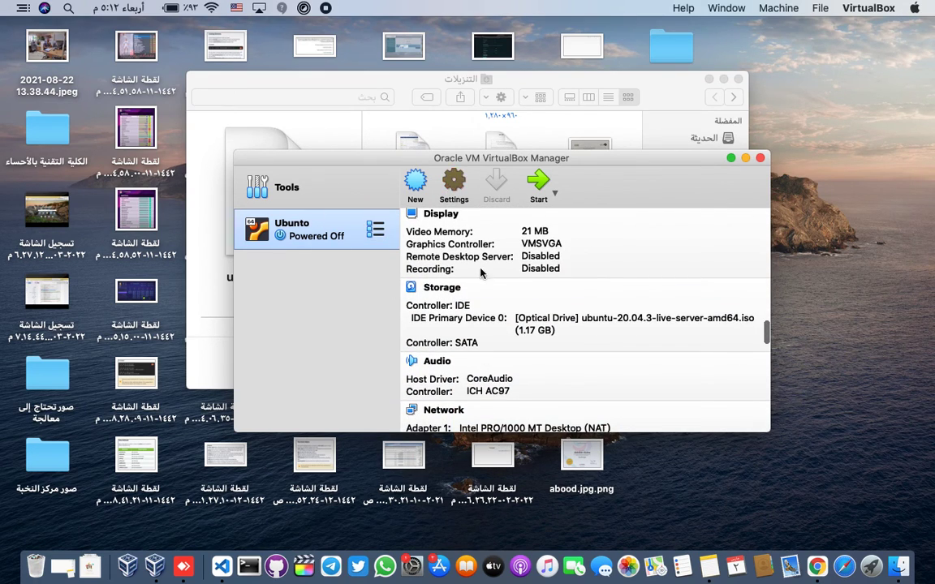
click(454, 188)
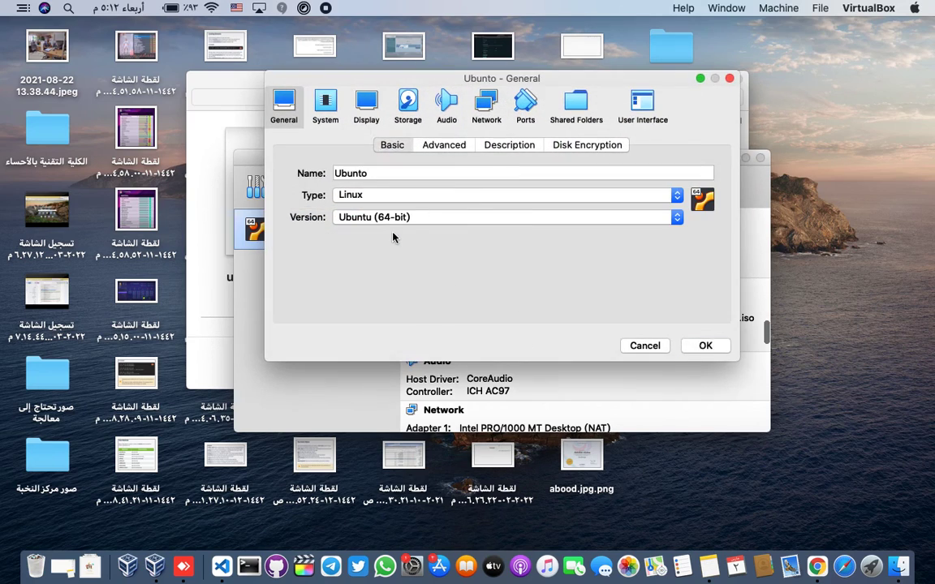
click(430, 144)
click(406, 101)
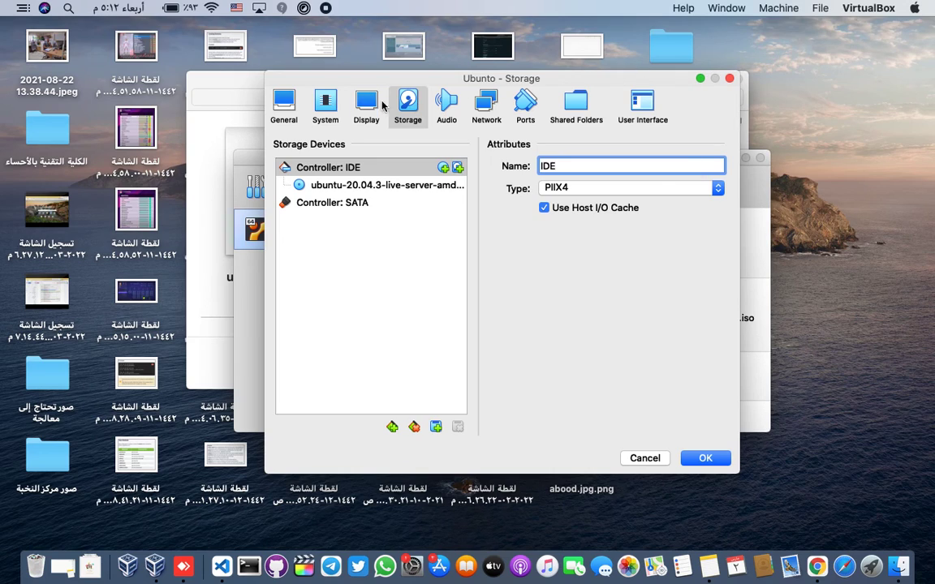
- Examine the machine's motherboard and processor settings, including the Hard Disk boot entry and the available pointing devices
click(326, 99)
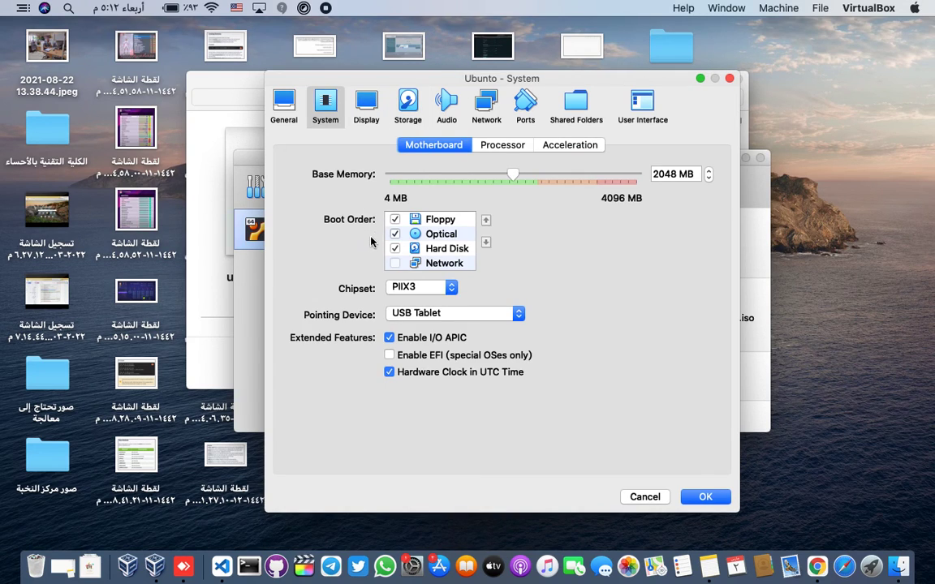
click(409, 312)
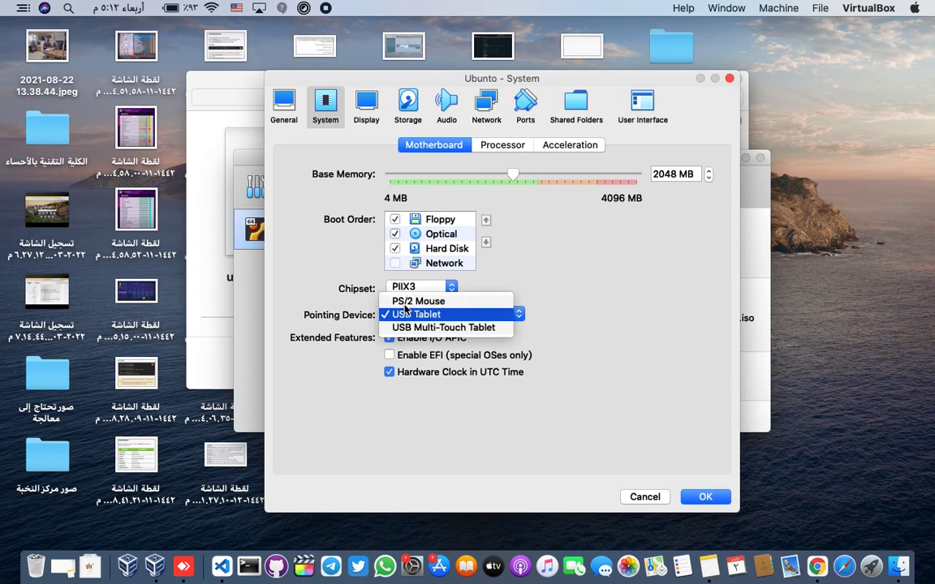
click(545, 285)
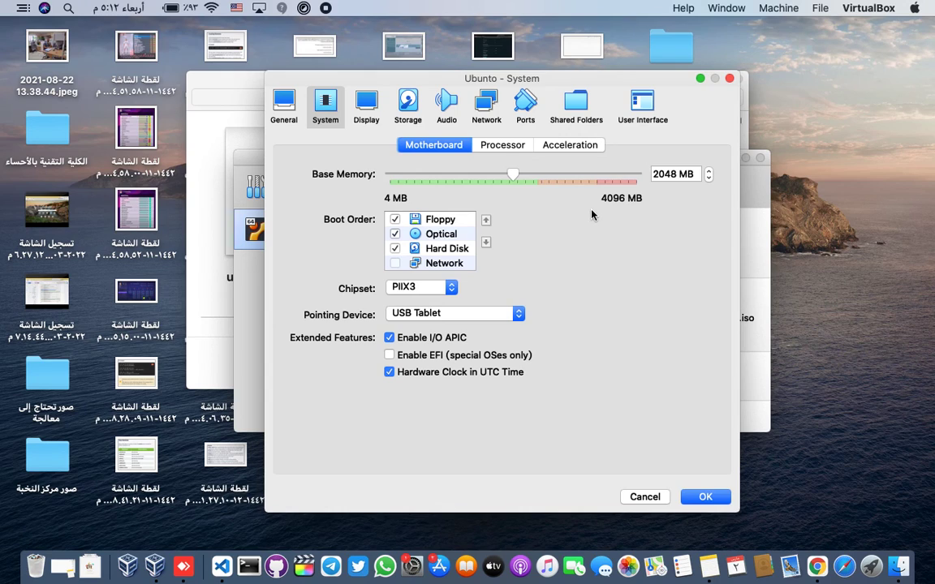
click(513, 151)
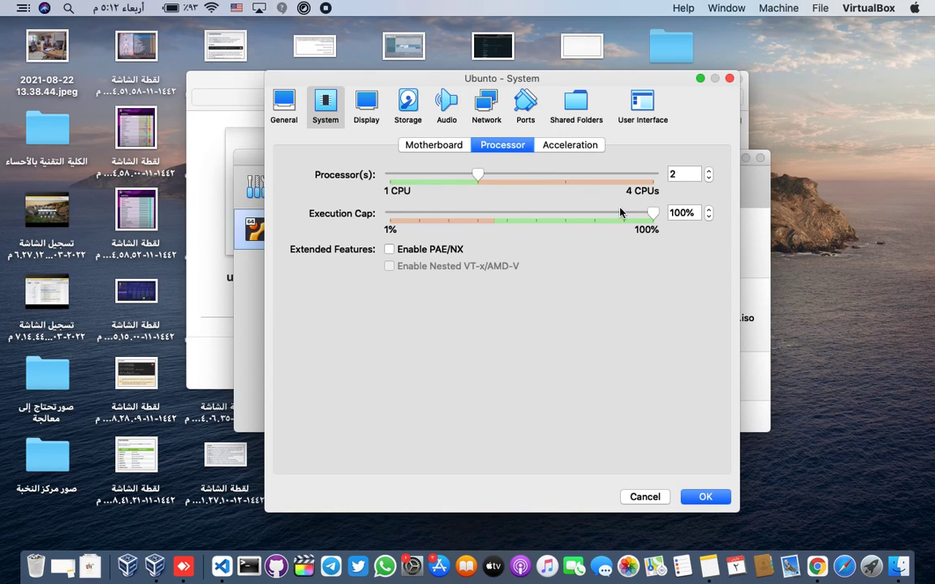
click(416, 148)
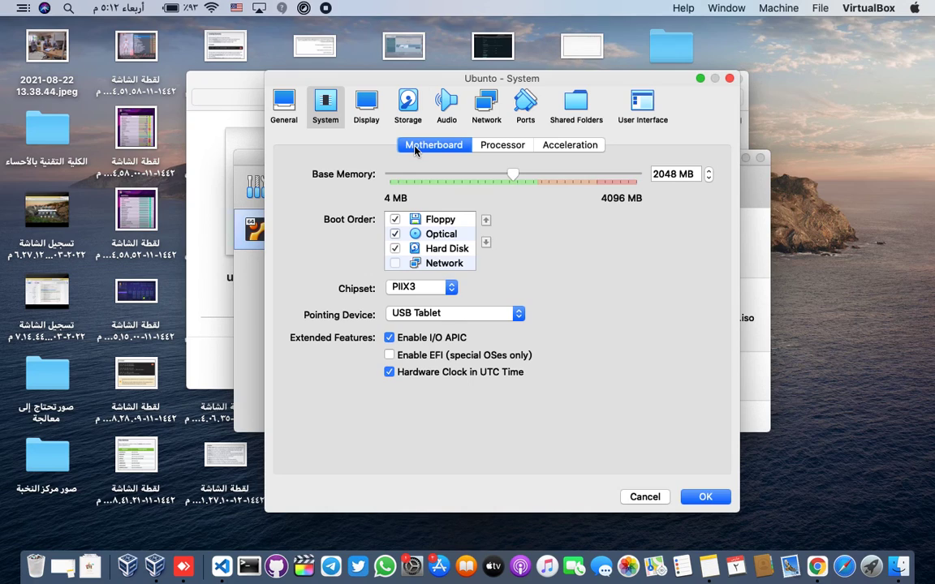
click(460, 253)
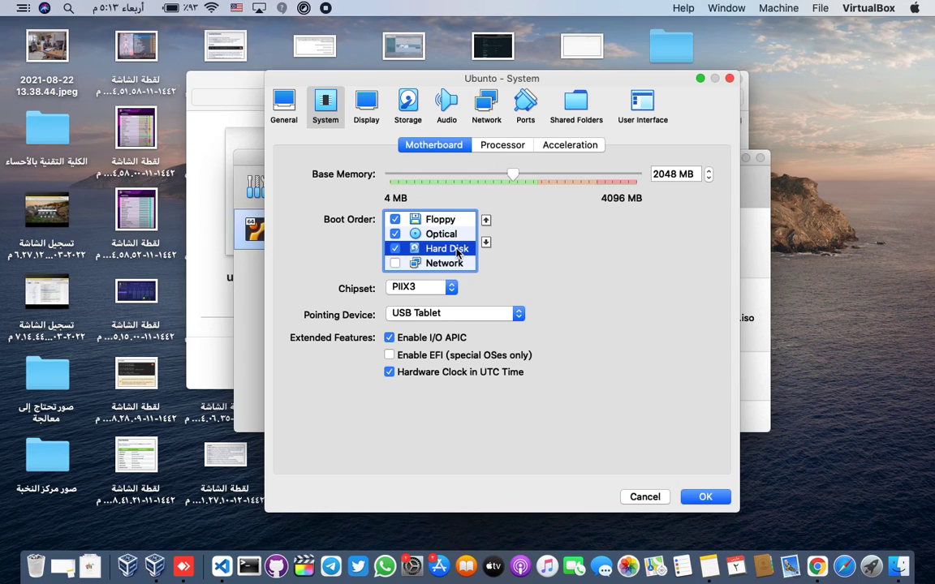
click(424, 312)
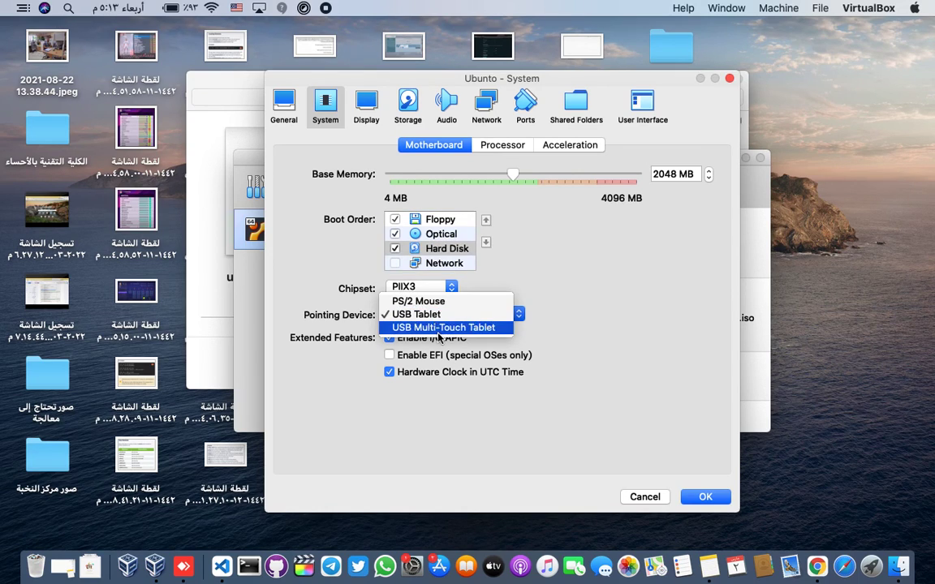
click(483, 280)
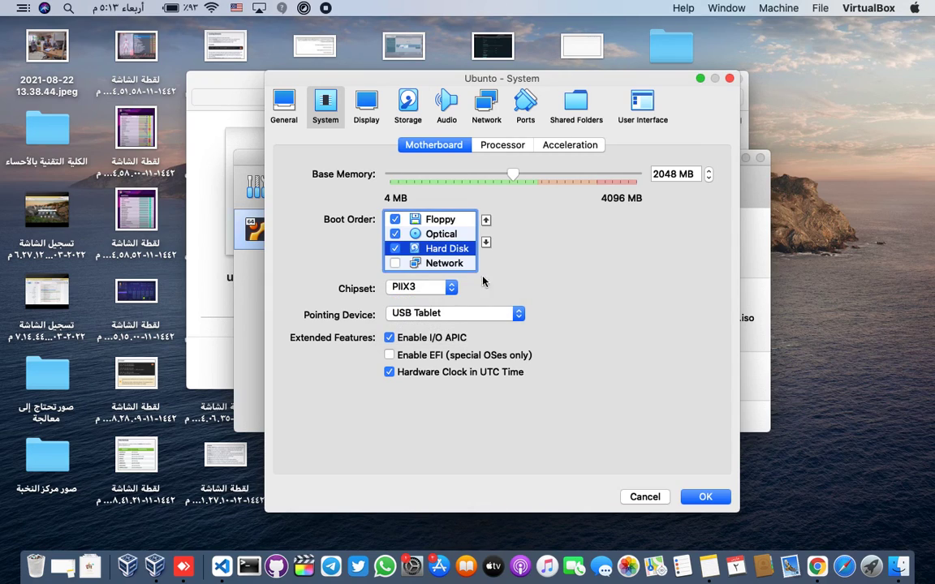
- Try PS/2 Mouse as the pointing device and restore USB Tablet
click(400, 313)
click(424, 301)
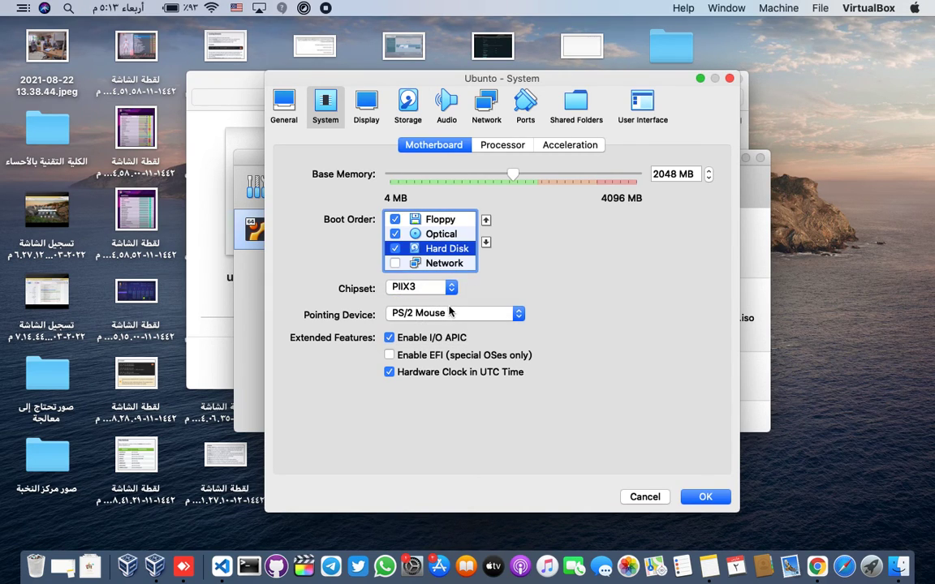
click(445, 313)
click(431, 327)
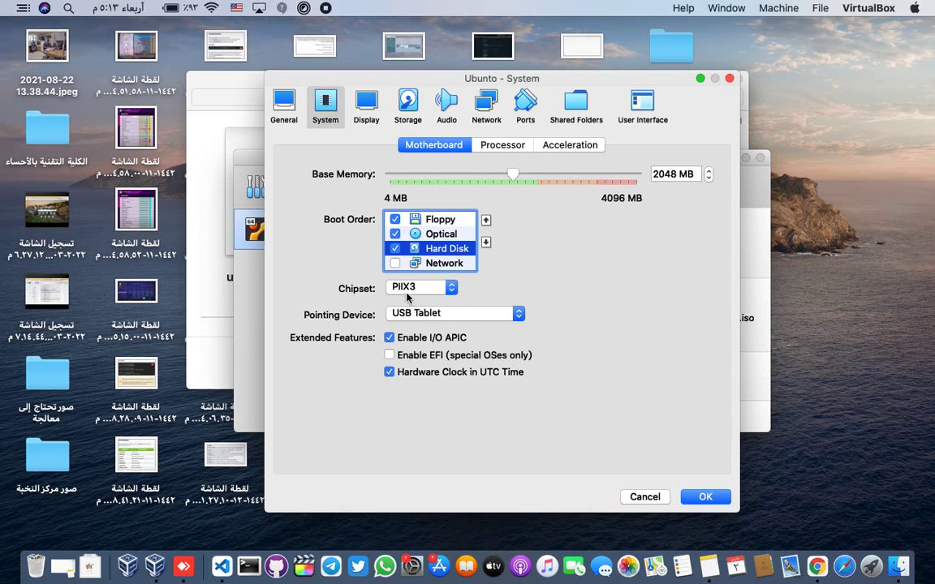
- Examine the machine's acceleration settings, including the available paravirtualization interfaces, and recheck its processor settings
click(564, 144)
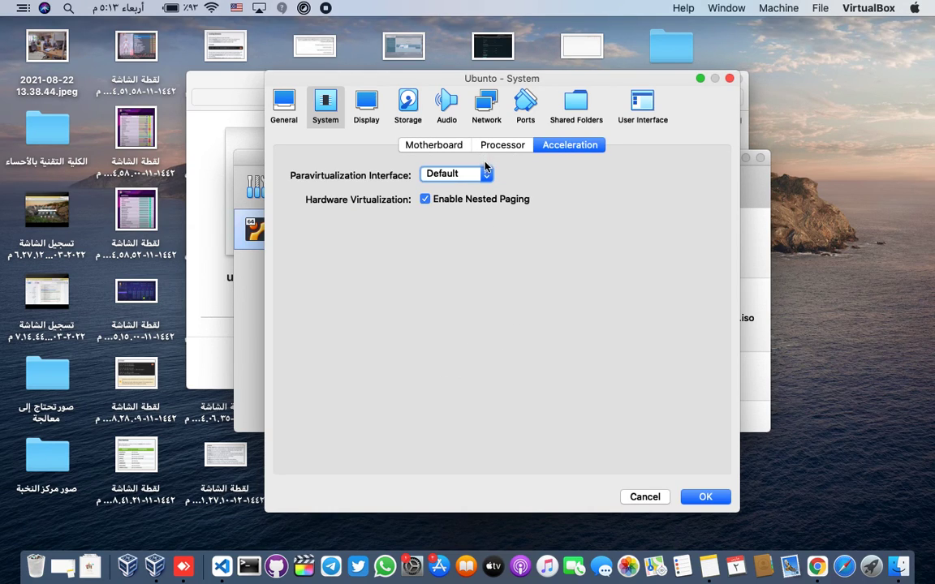
click(485, 170)
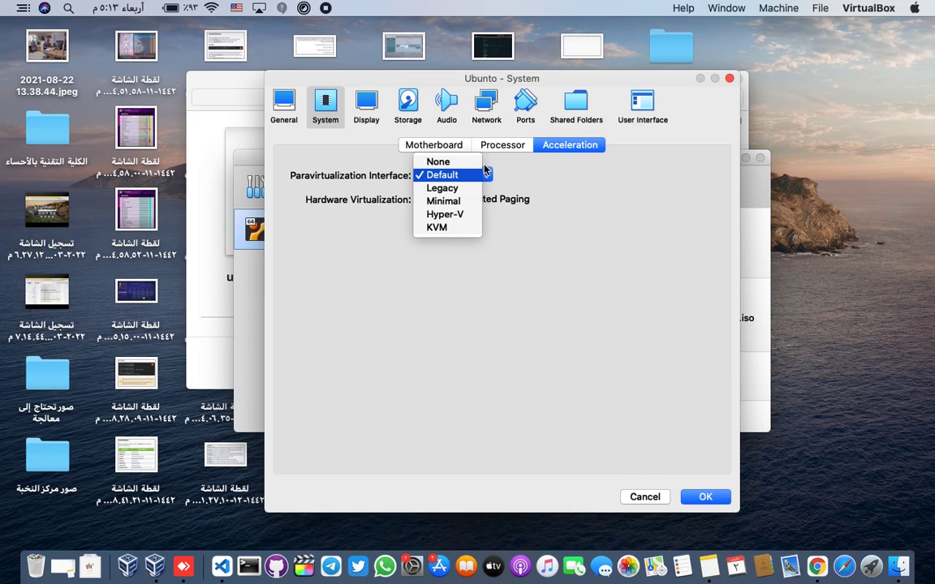
click(487, 174)
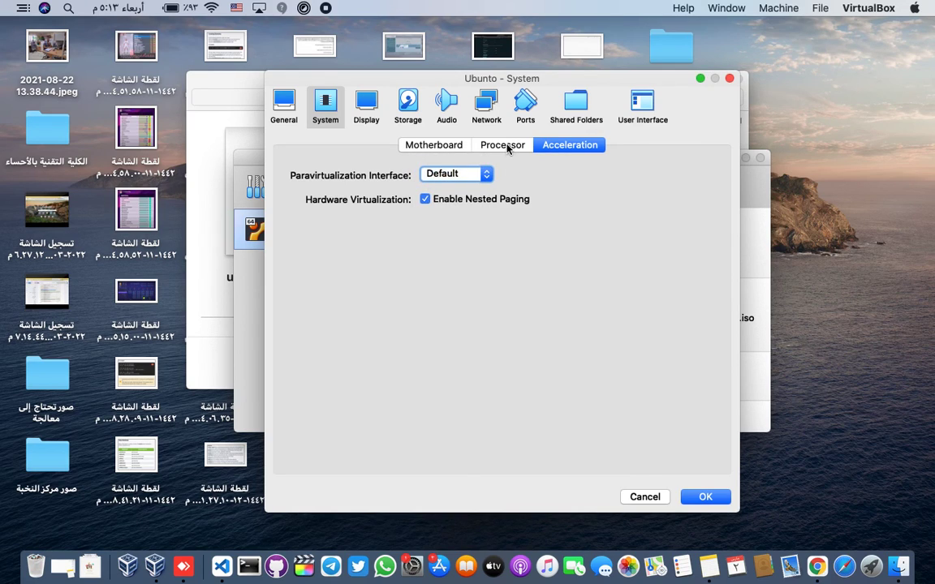
click(505, 146)
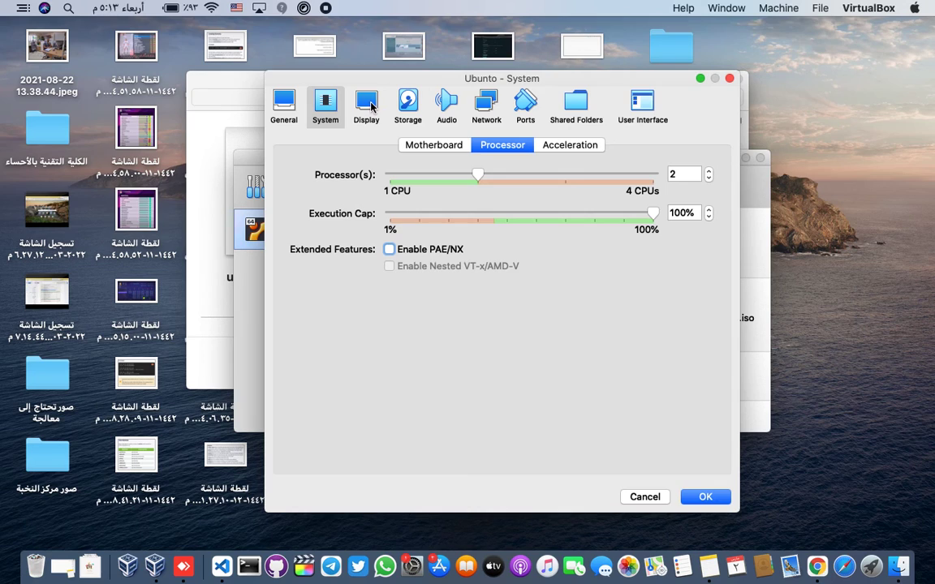
- Check the general settings for the machine's snapshot folder, description and disk encryption
click(284, 114)
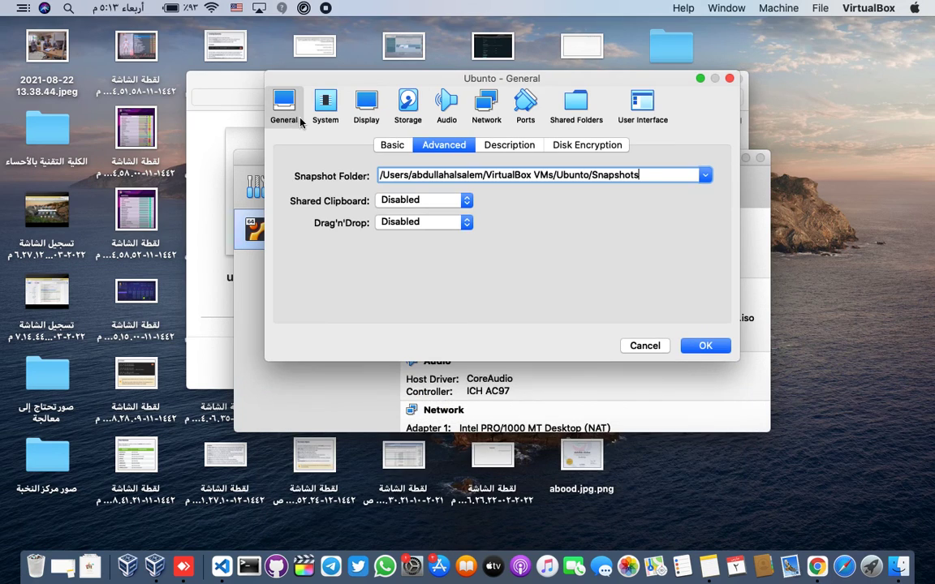
click(505, 143)
click(560, 142)
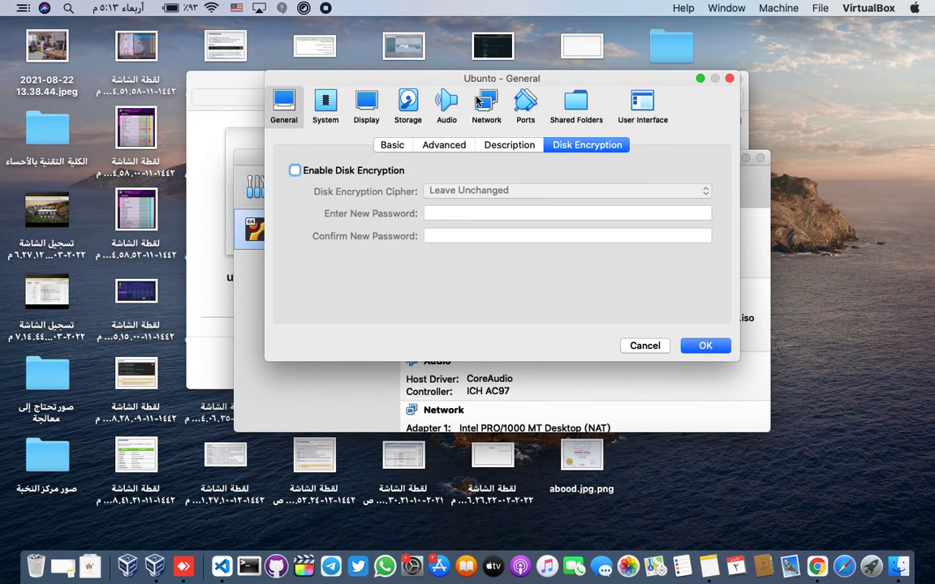
- Review the machine's storage and audio settings and all four of its network adapters
click(413, 114)
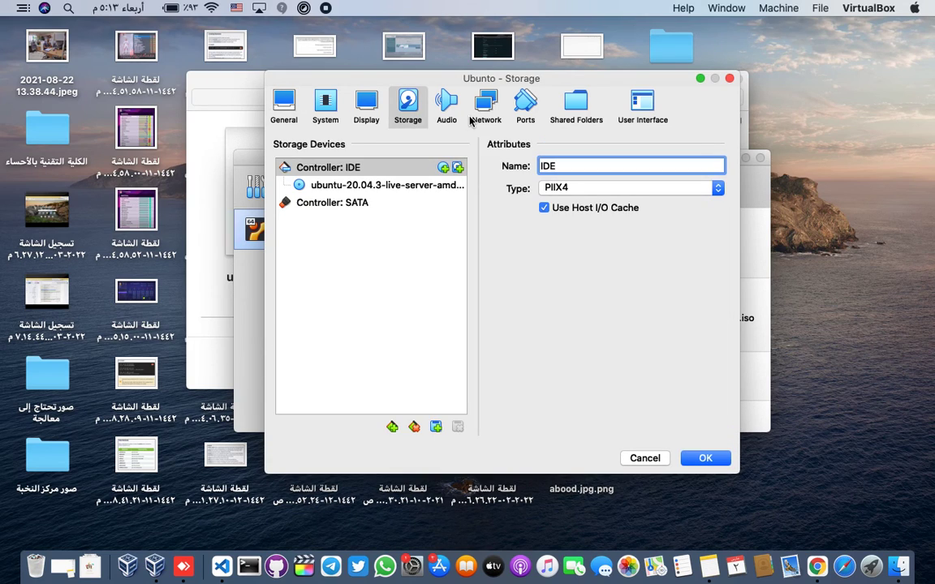
click(446, 106)
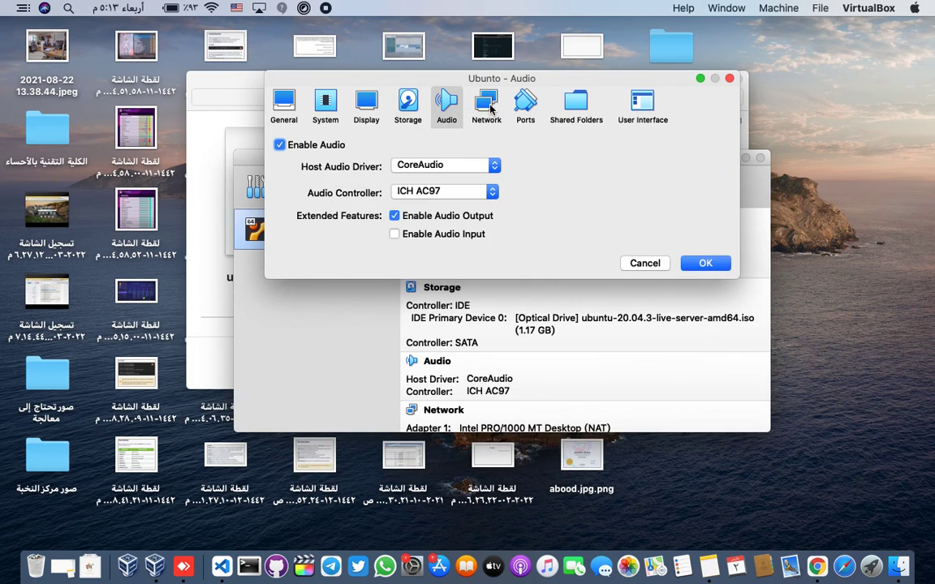
click(490, 110)
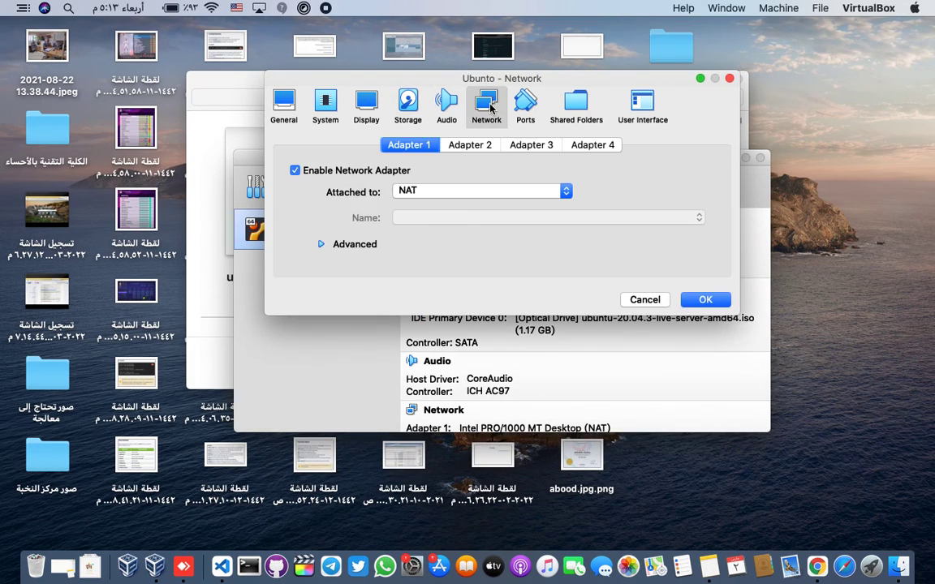
click(467, 144)
click(530, 144)
click(590, 144)
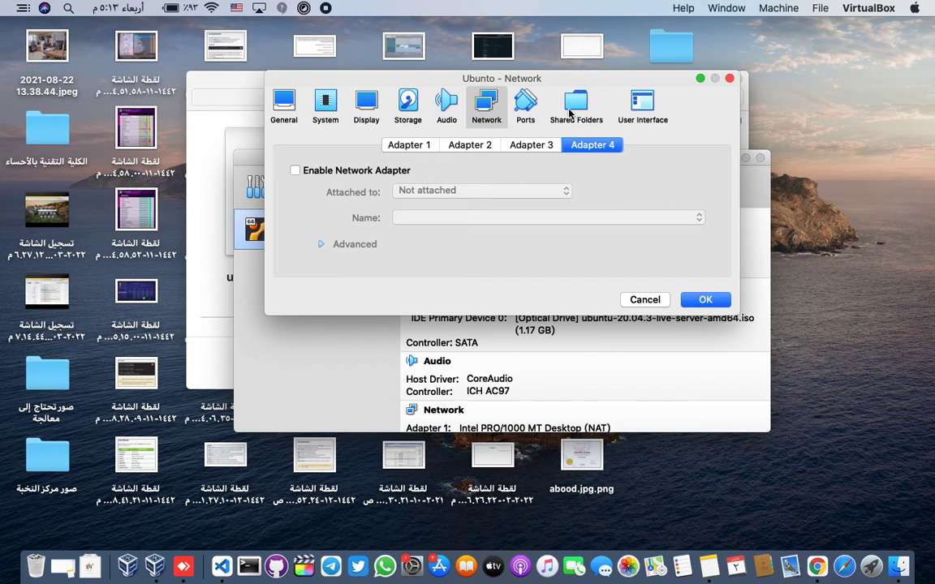
- Look through the machine's ports, shared folders and user interface settings, and close the settings without saving
click(523, 104)
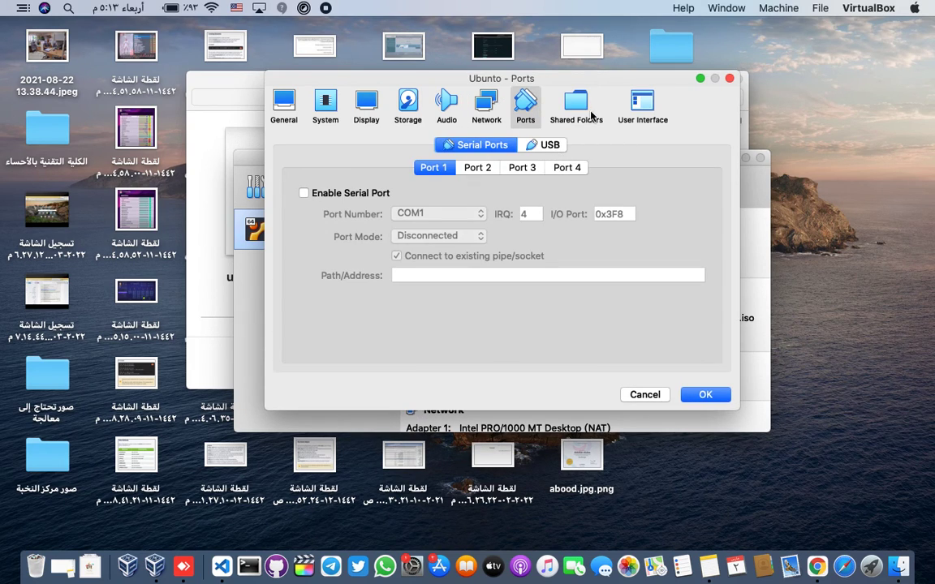
click(577, 107)
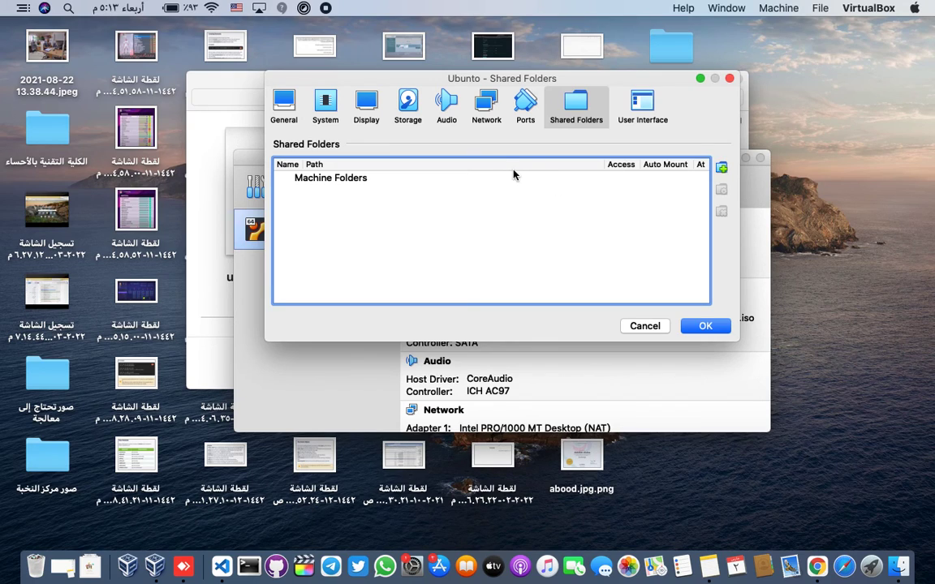
click(660, 102)
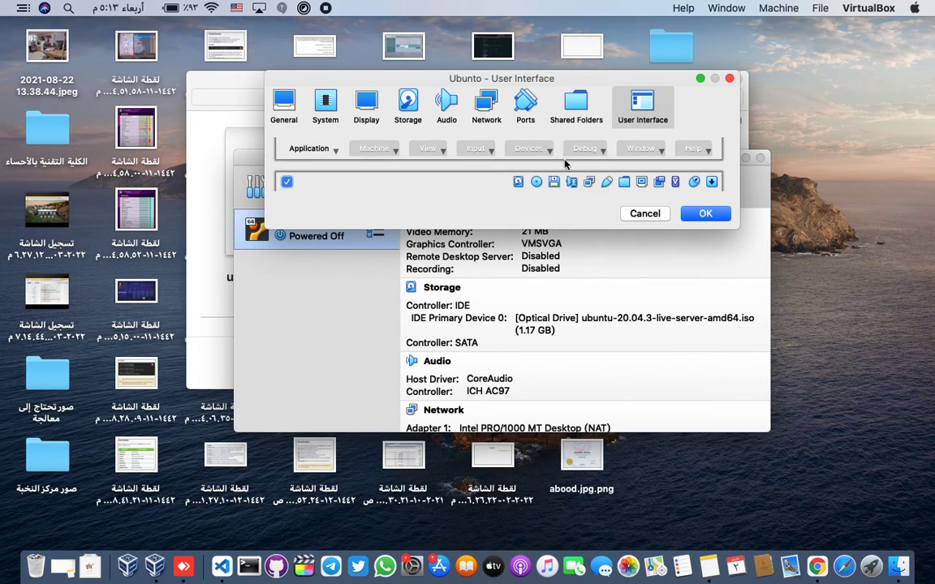
click(536, 184)
click(375, 149)
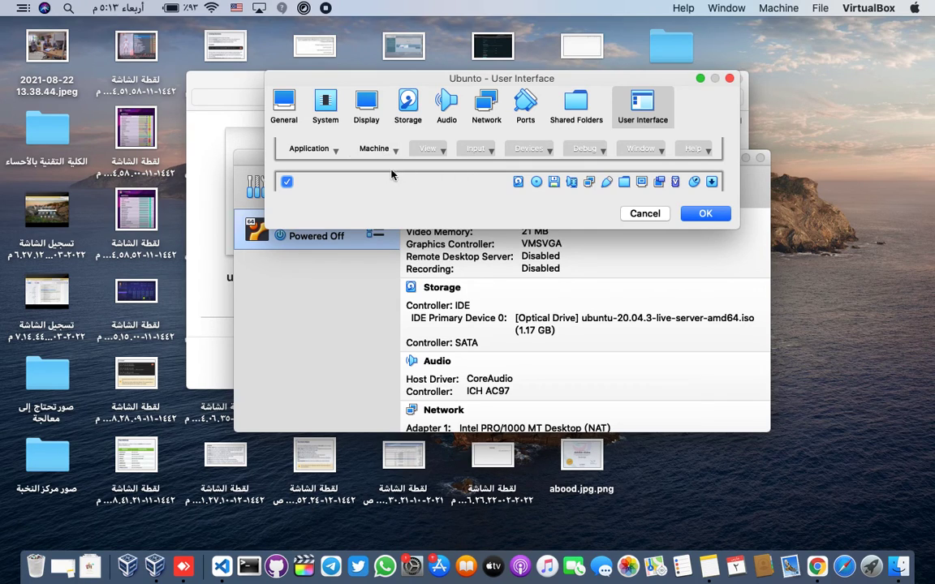
click(397, 151)
click(397, 154)
click(286, 109)
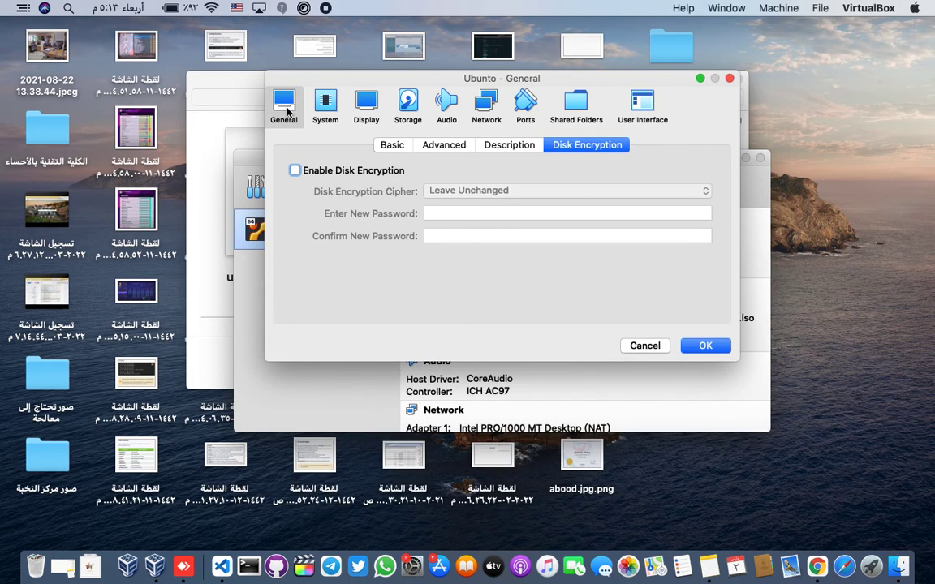
click(730, 78)
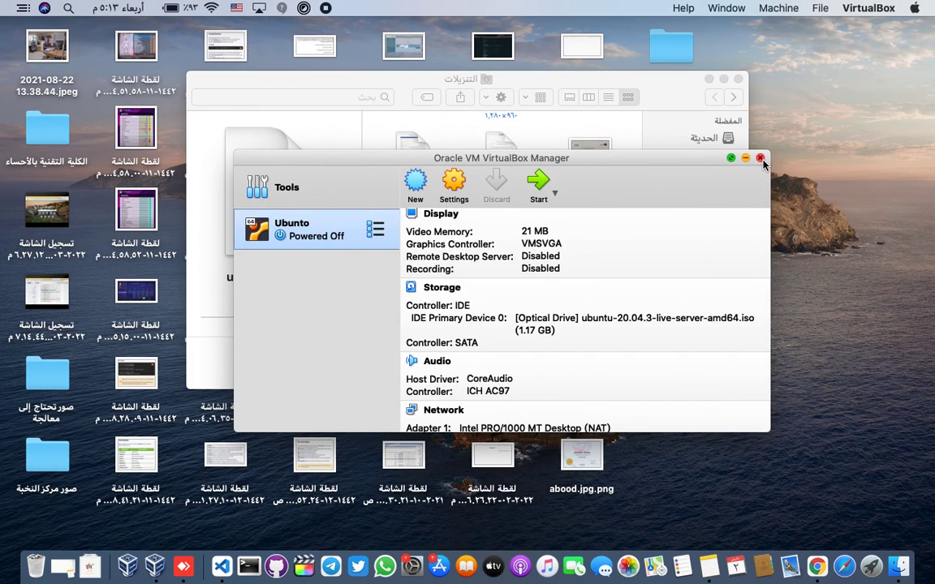
- Read through the Ubunto machine's detail summary with the System section collapsed, checking storage, audio, network and USB
click(378, 232)
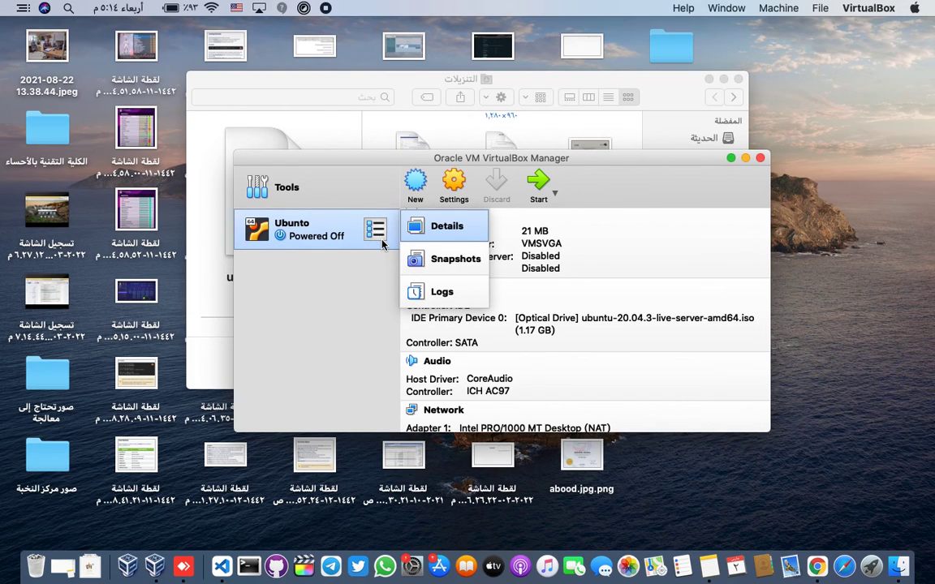
click(615, 352)
scroll(614, 352, down, 5)
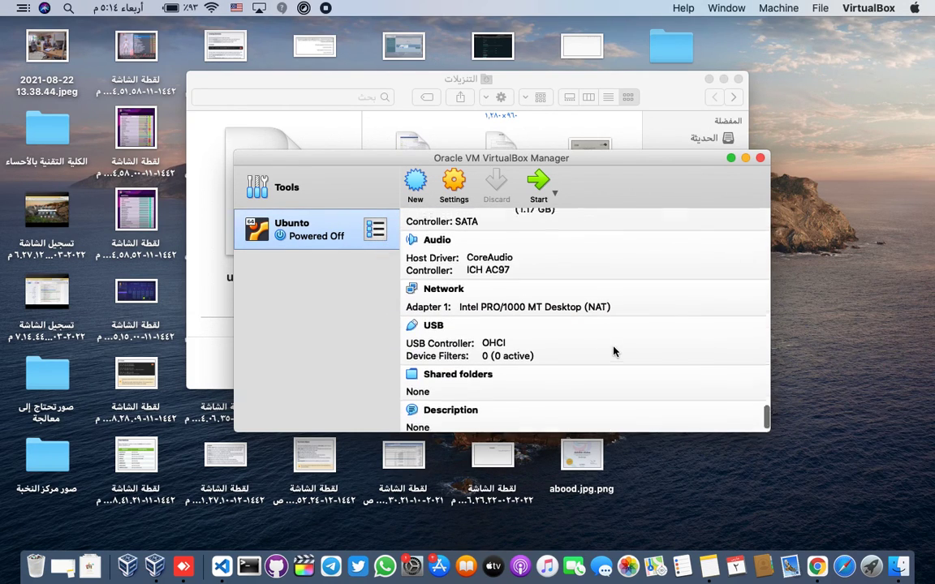
scroll(615, 352, up, 8)
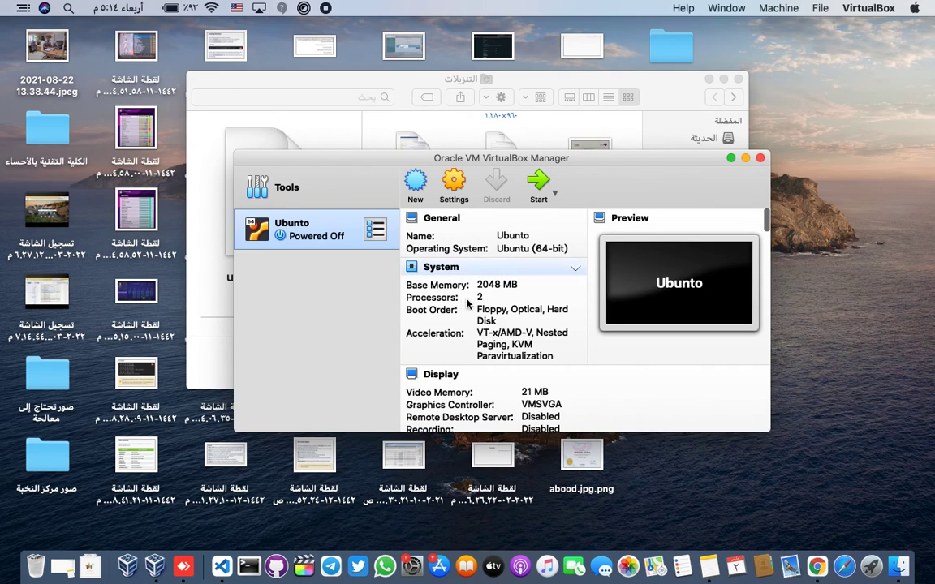
click(573, 269)
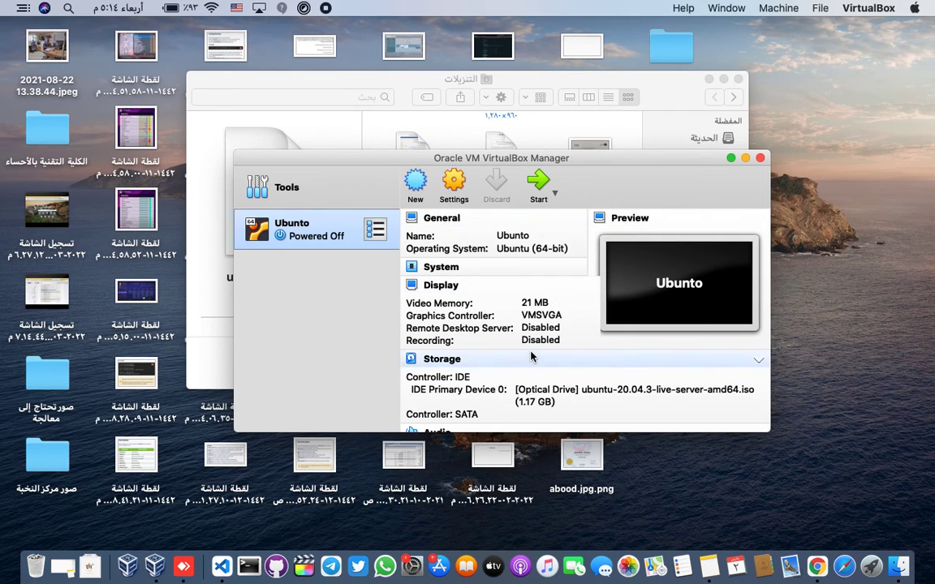
scroll(531, 355, down, 2)
scroll(532, 355, down, 2)
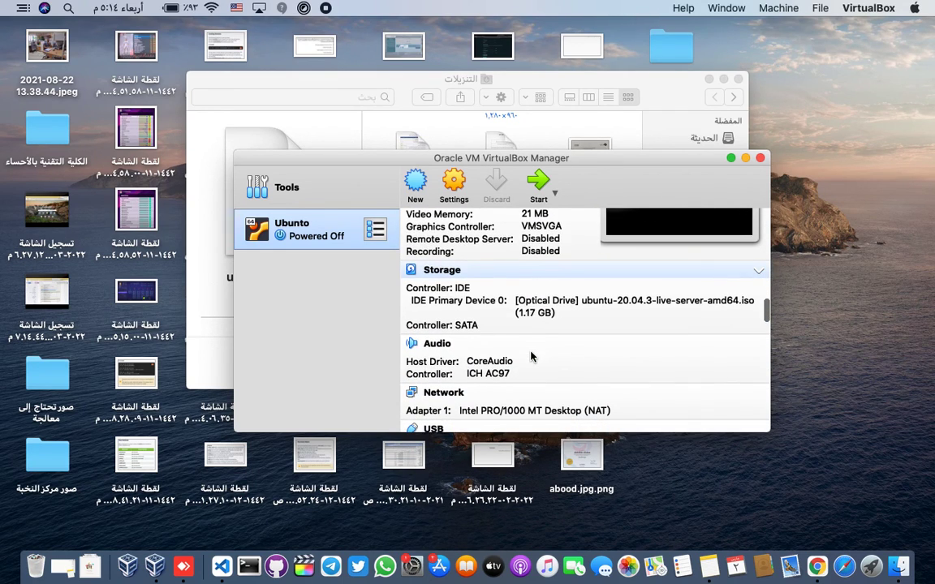
scroll(531, 354, down, 1)
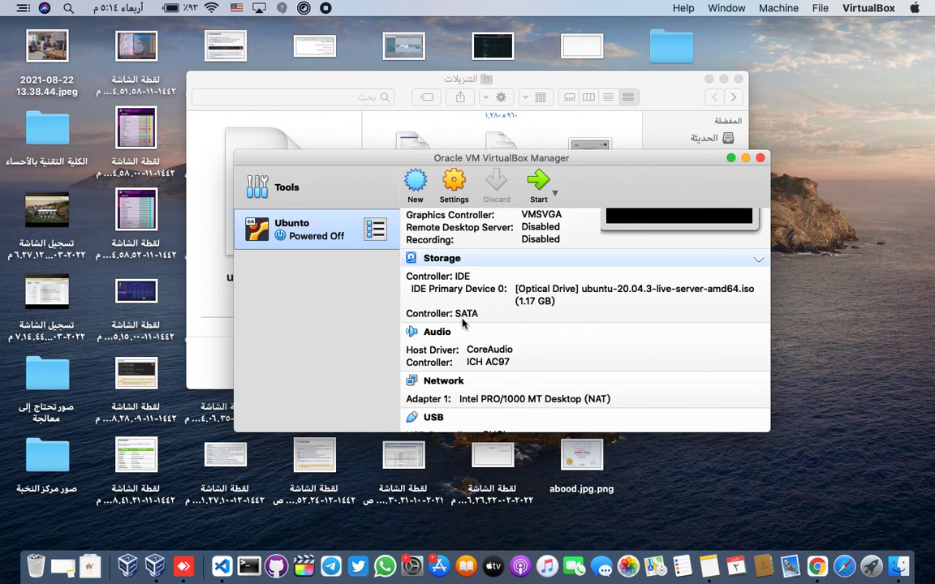
scroll(503, 373, down, 5)
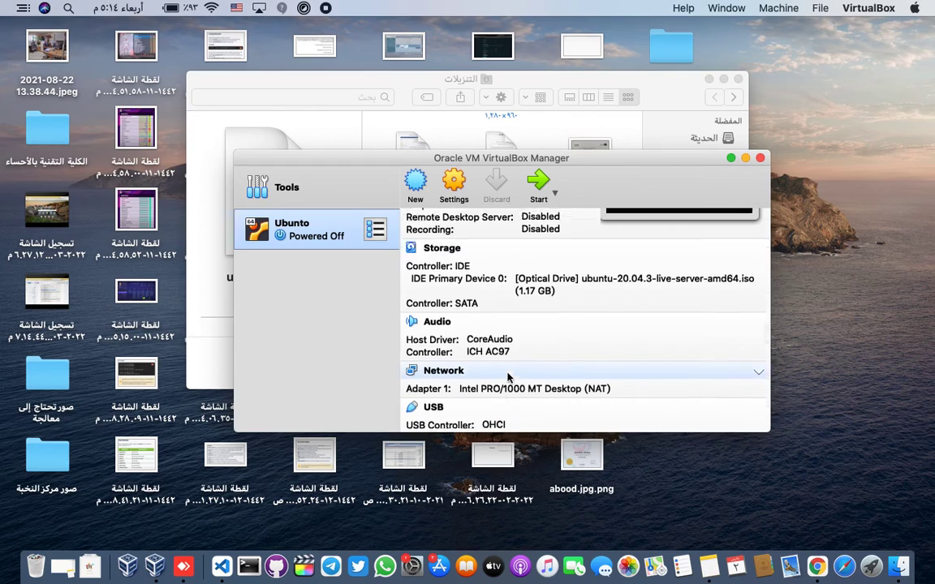
scroll(507, 378, down, 1)
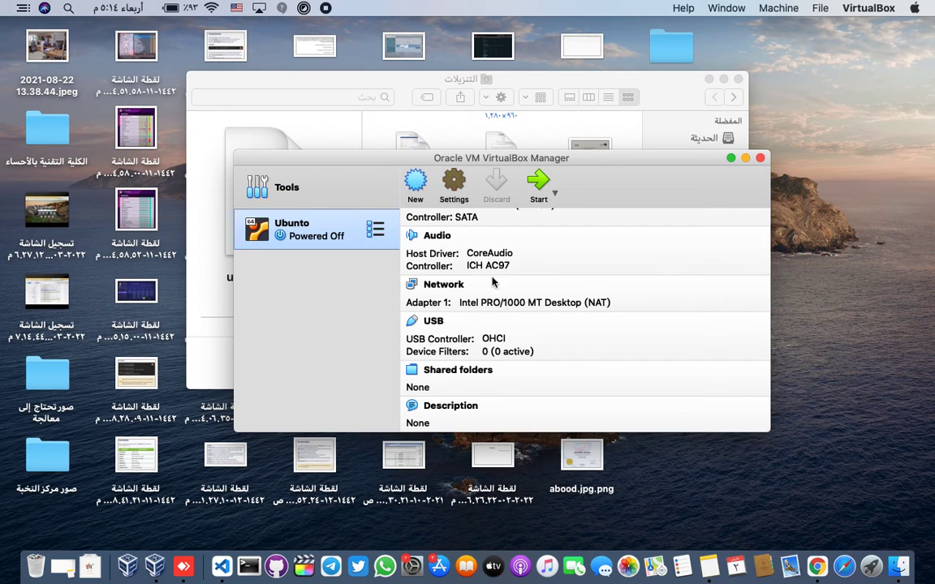
- Switch to Finder, browse the Downloads, Recents and Applications folders, and close the window
click(900, 566)
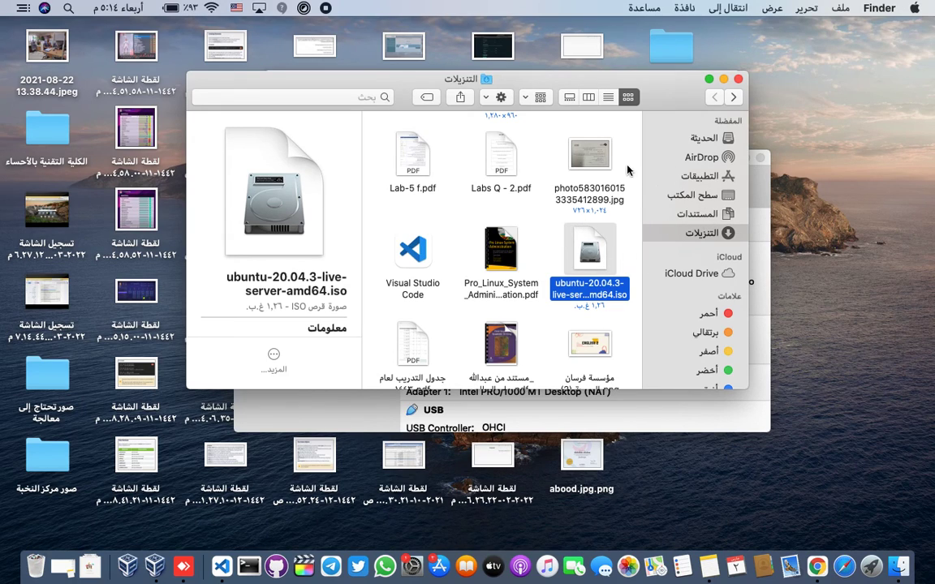
scroll(692, 216, up, 1)
scroll(688, 203, up, 4)
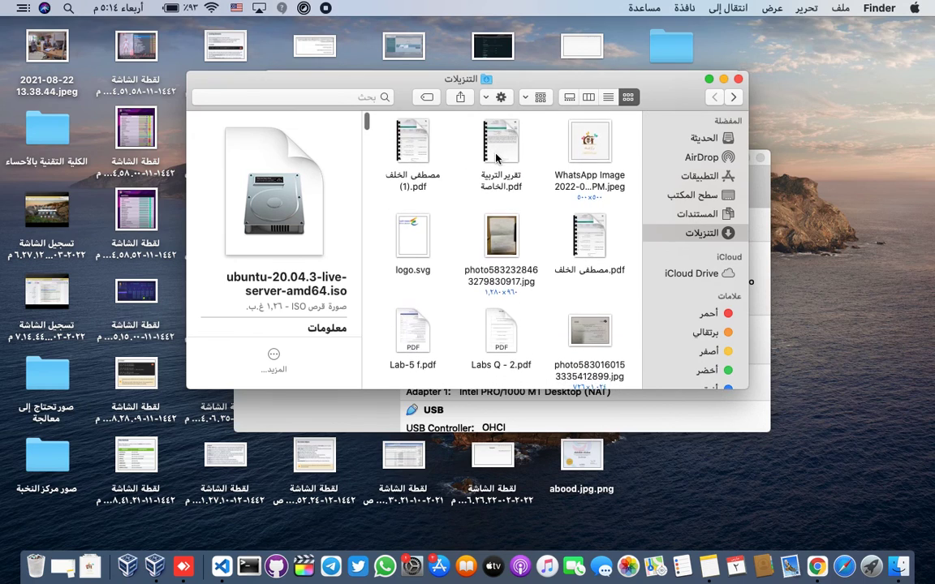
click(702, 139)
click(703, 177)
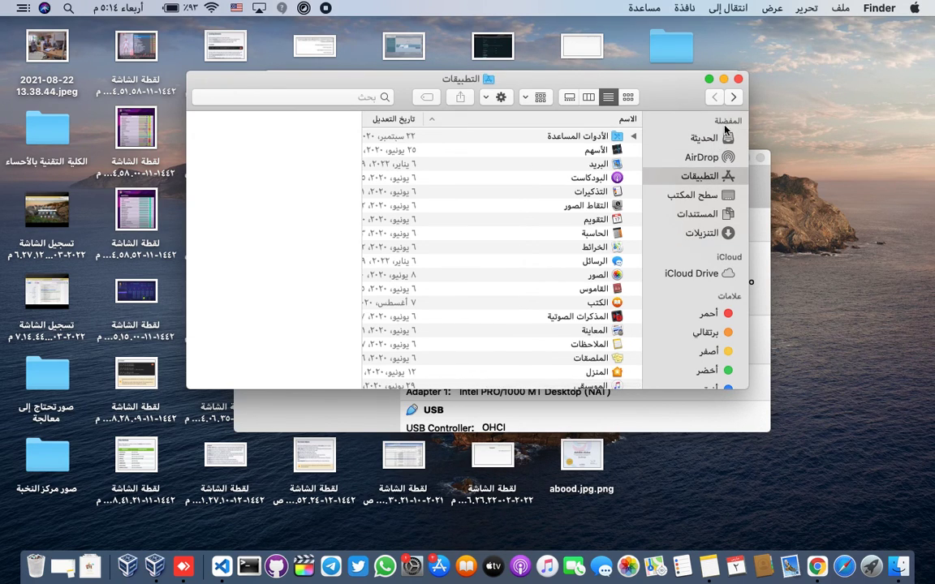
click(738, 80)
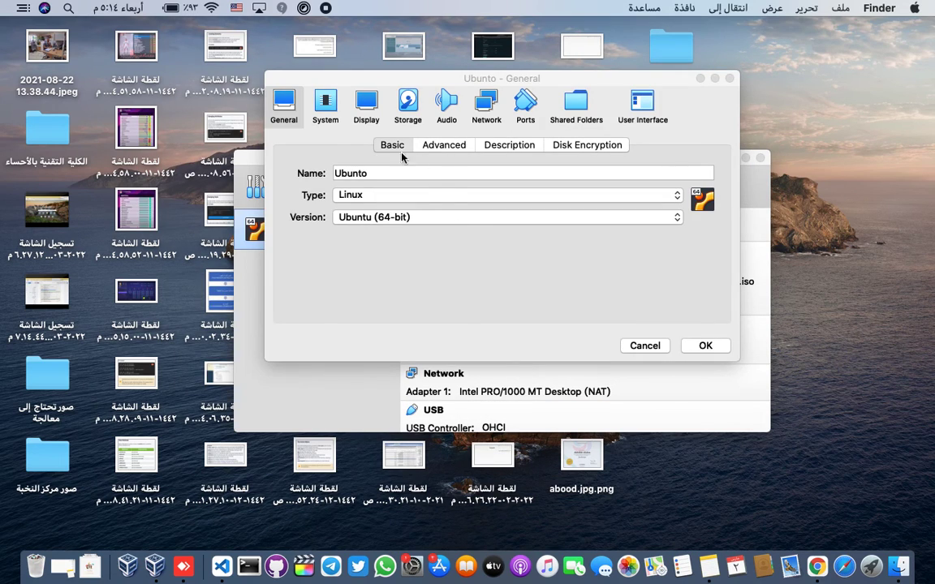
- Recheck the machine's motherboard settings and inspect the IDE controller, the attached Ubuntu ISO and the SATA controller in storage
click(325, 106)
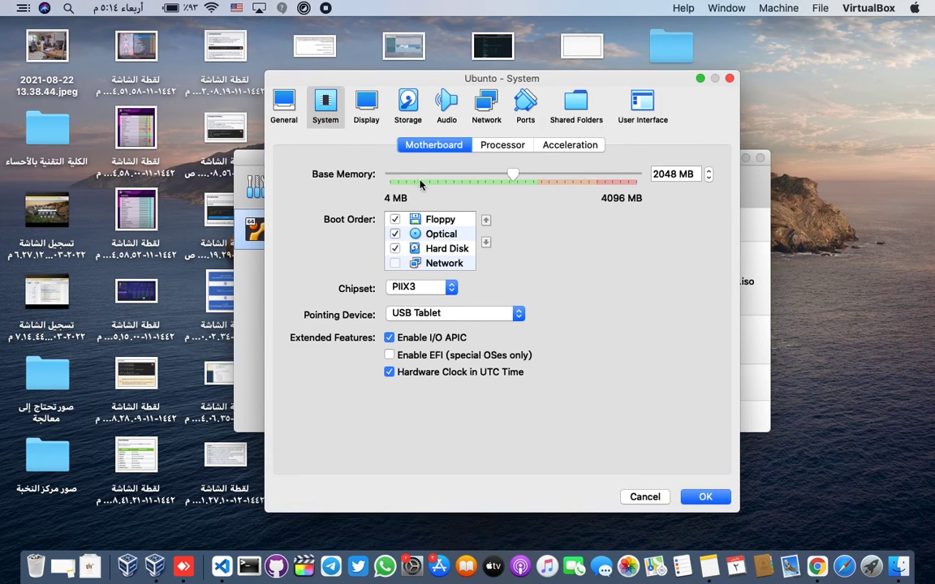
click(408, 104)
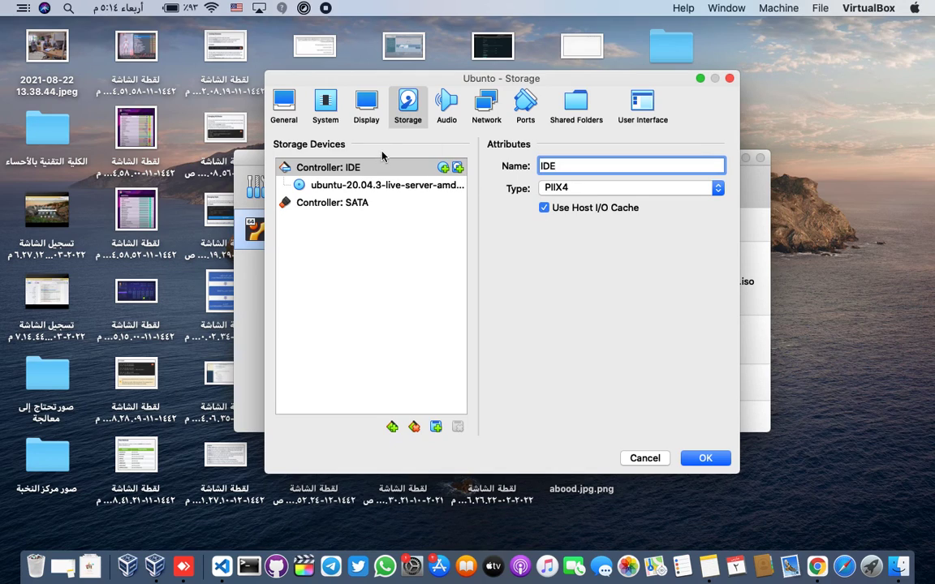
click(371, 203)
click(339, 185)
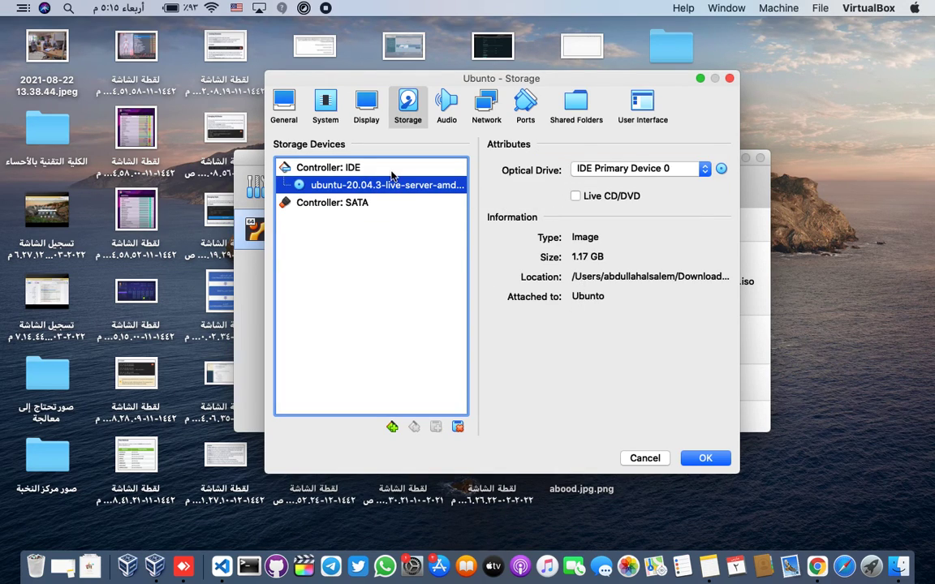
click(347, 167)
click(357, 205)
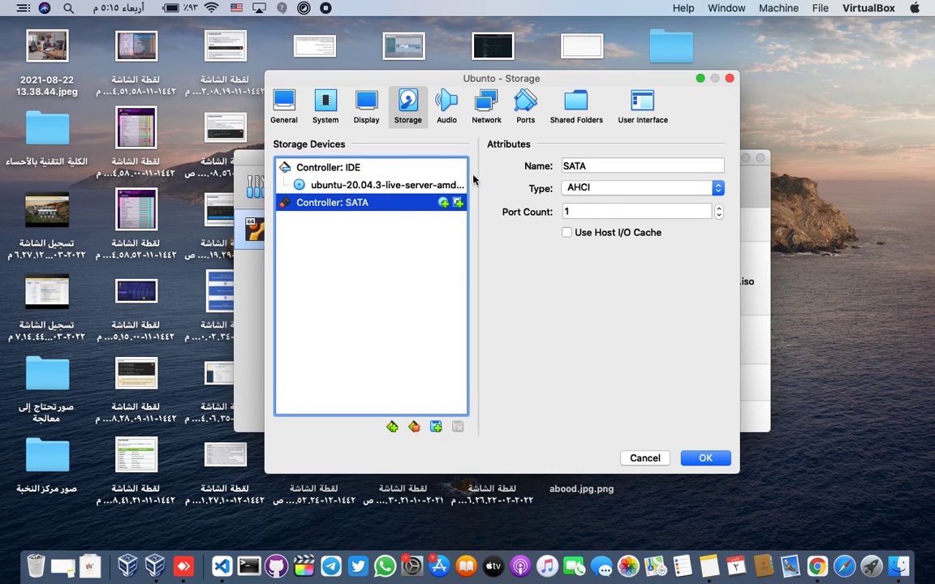
- Examine the optical disk images available for the SATA controller and dismiss the selection
click(443, 202)
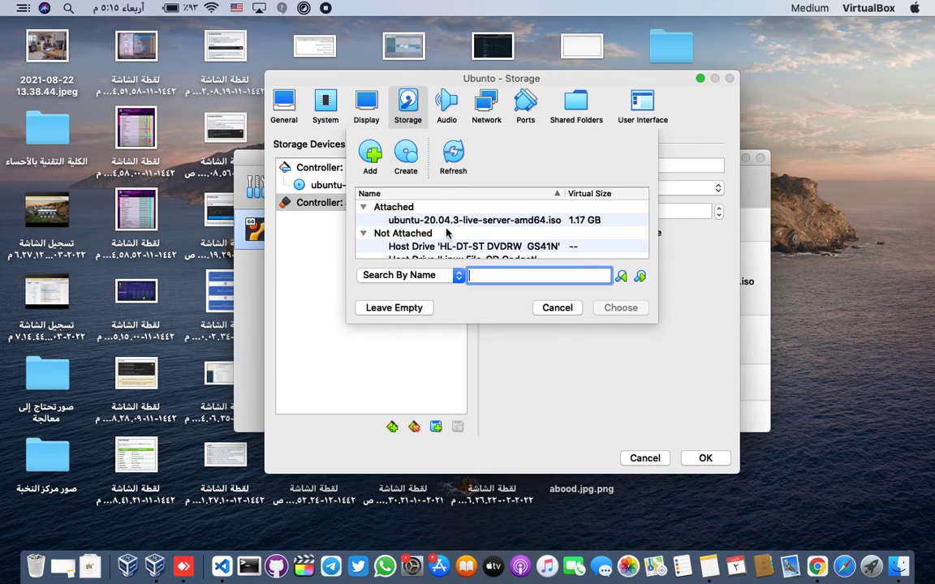
scroll(445, 234, down, 1)
scroll(446, 234, right, 5)
scroll(446, 234, up, 1)
scroll(446, 234, left, 5)
click(558, 309)
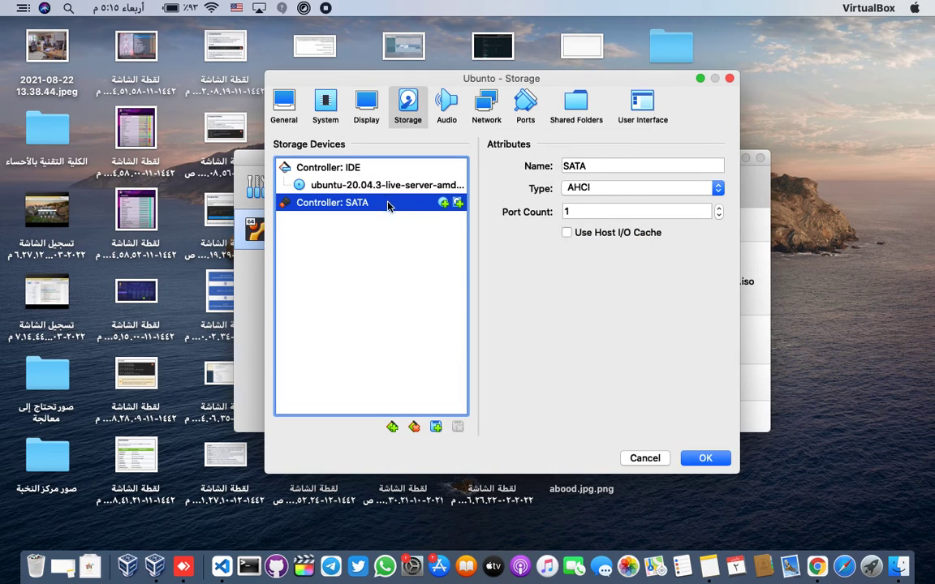
- Attach ubuntu-20.04.3-live-server-amd64.iso to the SATA controller as an optical drive and remove that attachment
click(460, 207)
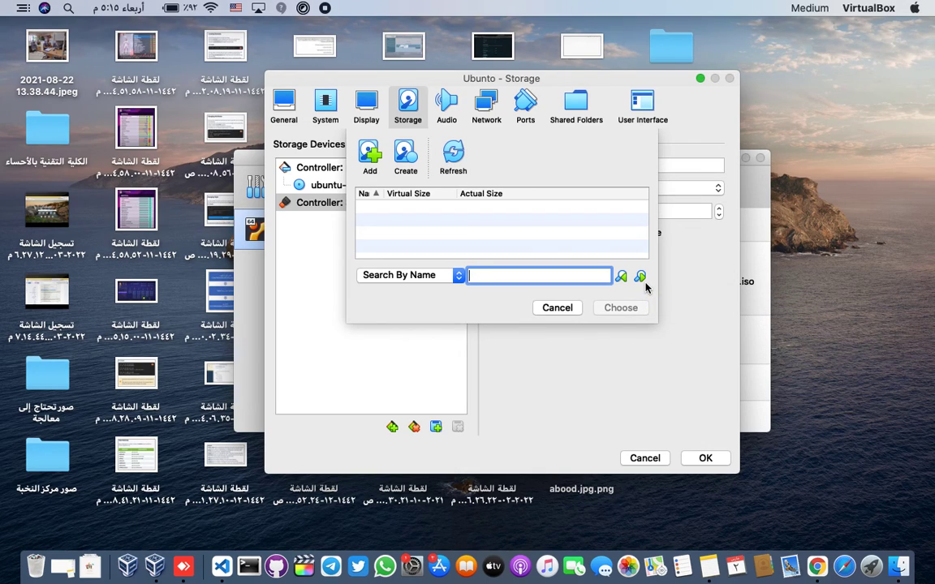
click(567, 308)
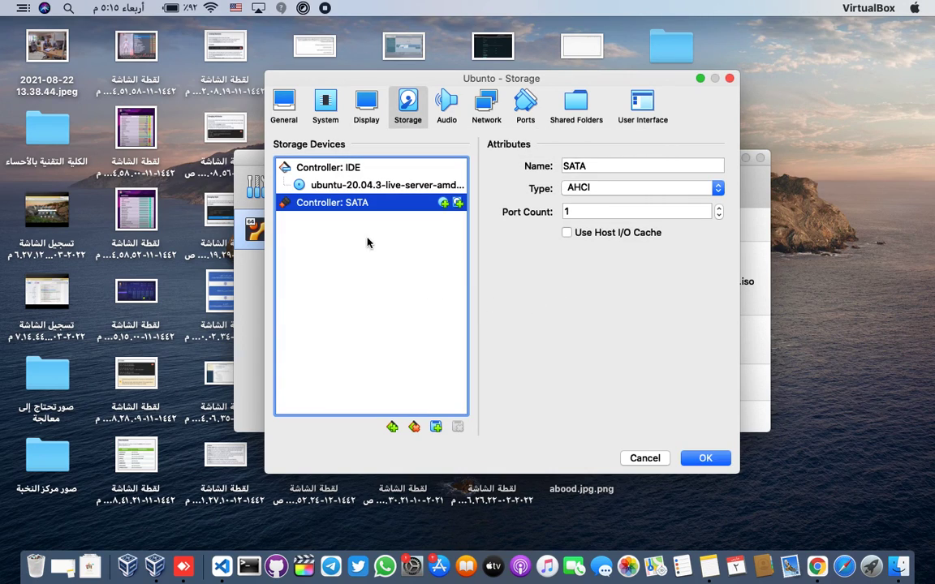
click(443, 204)
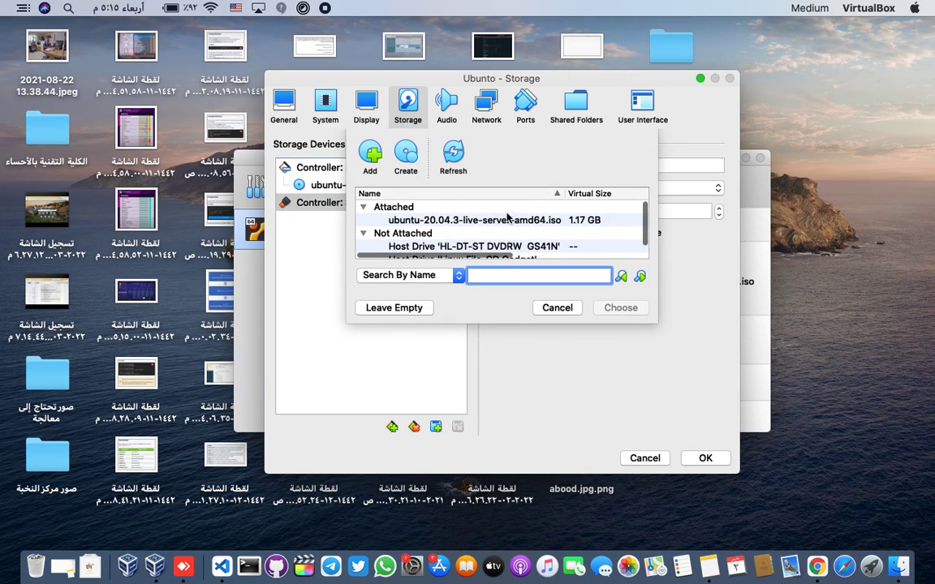
click(466, 221)
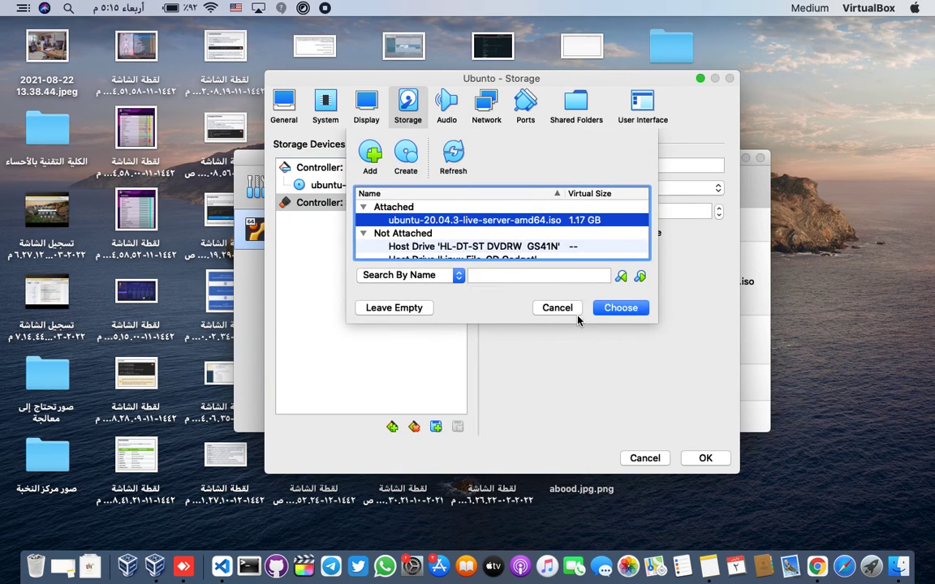
click(621, 307)
click(396, 220)
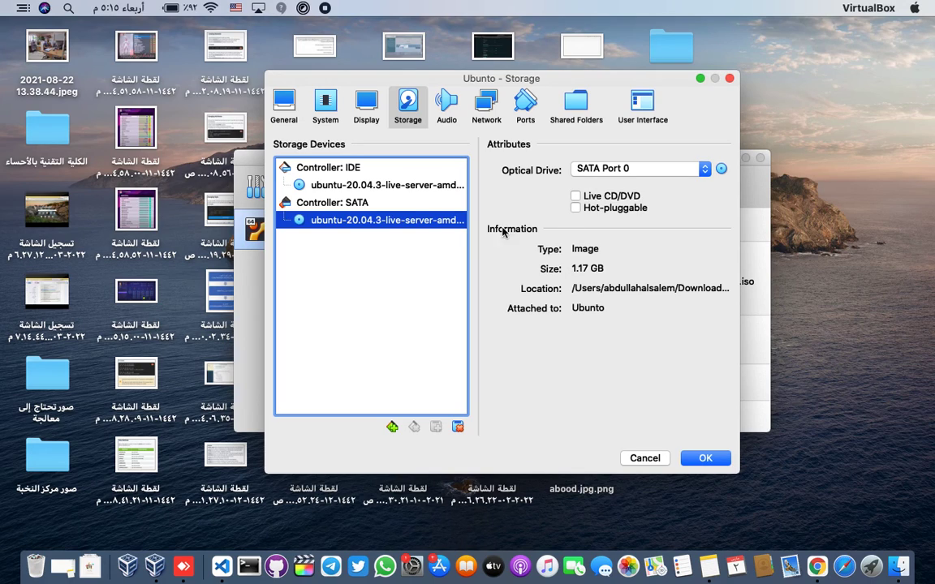
right_click(364, 221)
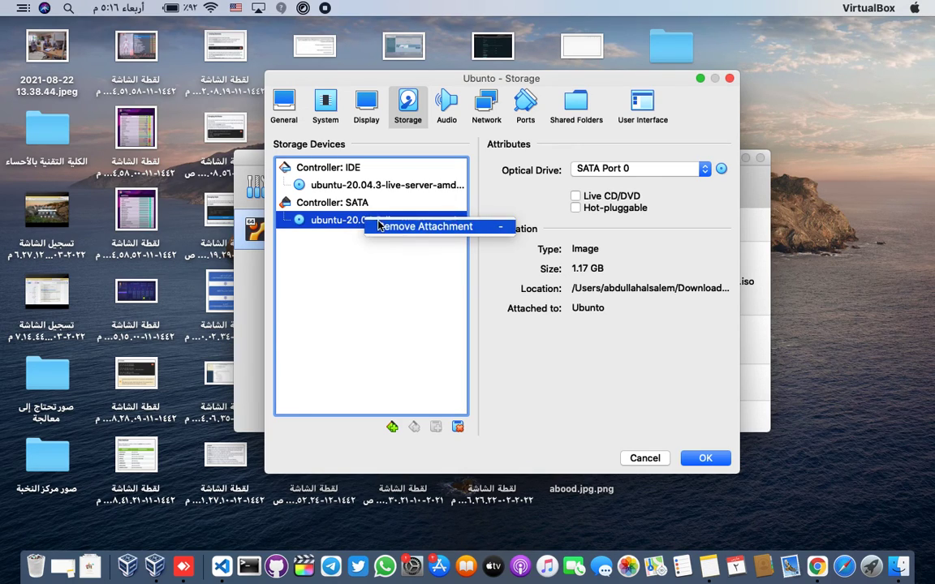
click(371, 227)
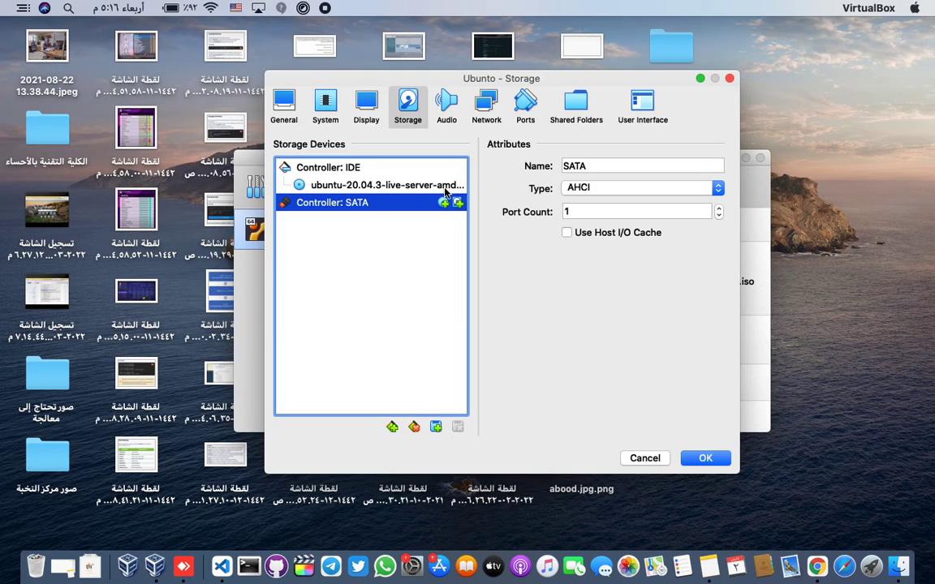
- Look in the Ubunto folder for an existing virtual hard disk file for the SATA controller and dismiss the file browser
click(458, 202)
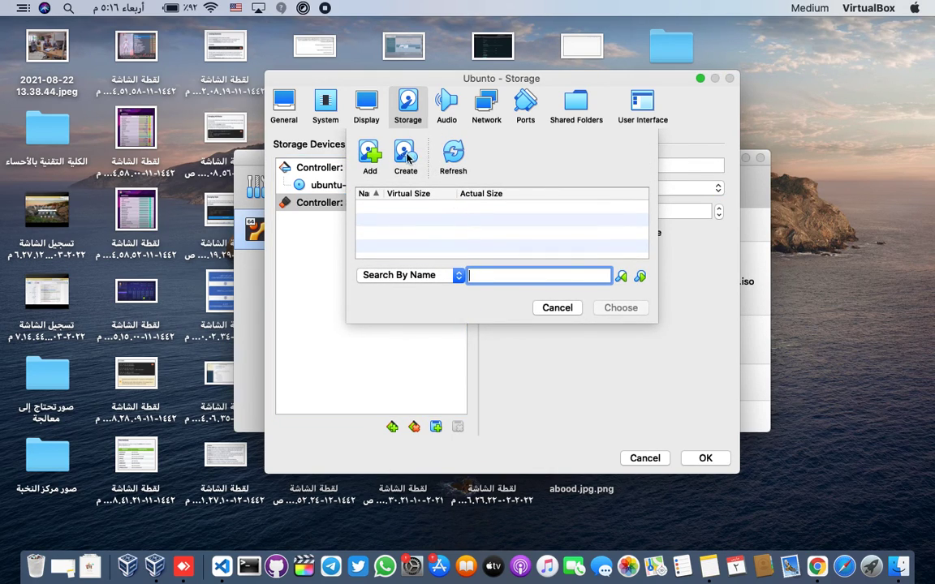
click(369, 159)
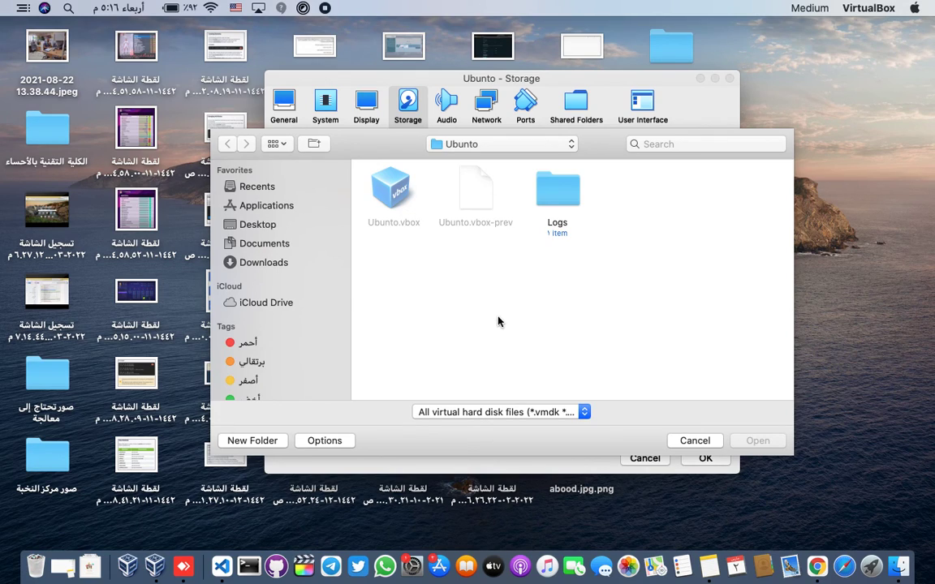
click(480, 144)
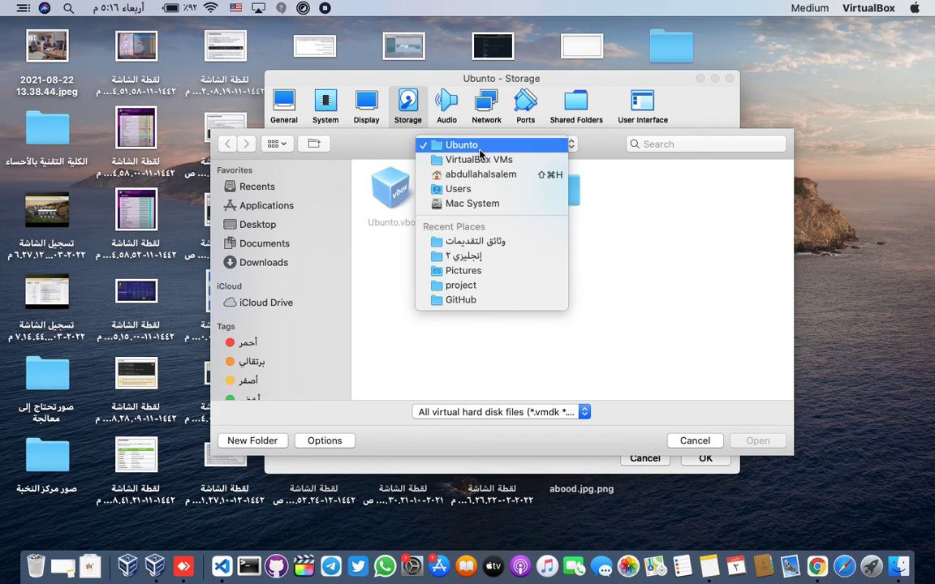
click(433, 139)
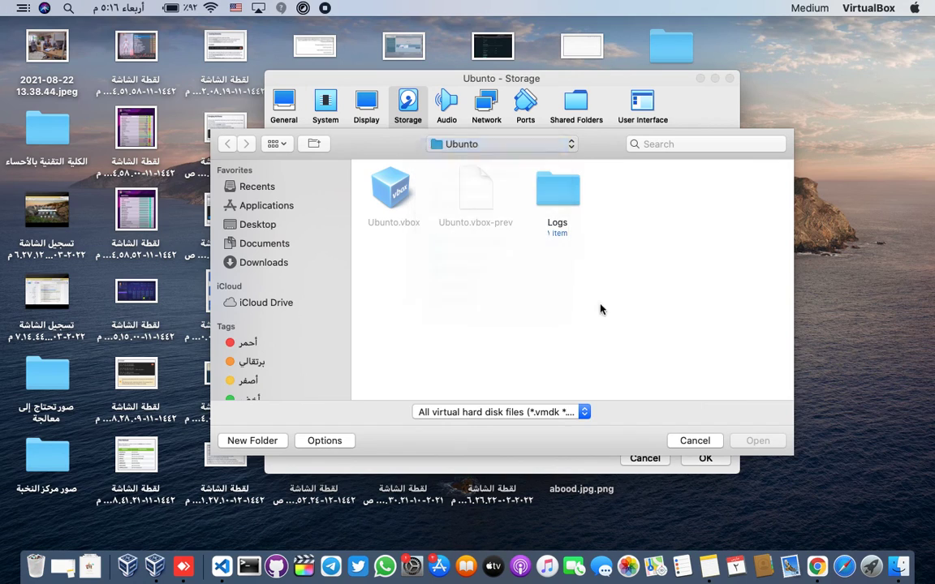
click(688, 443)
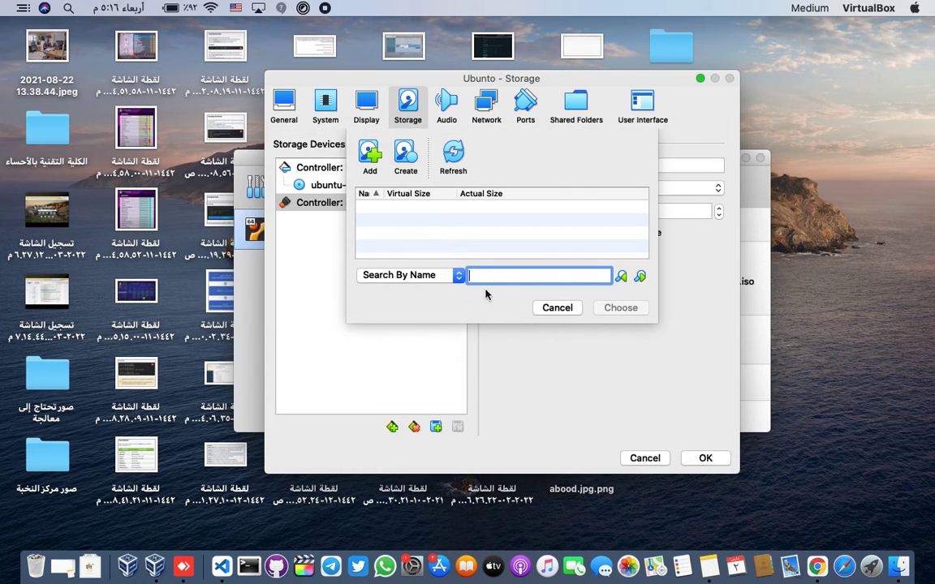
- Create a dynamically allocated VHD virtual hard disk named Ubunto_1.vhd with a size of about 25.24 GB
click(401, 154)
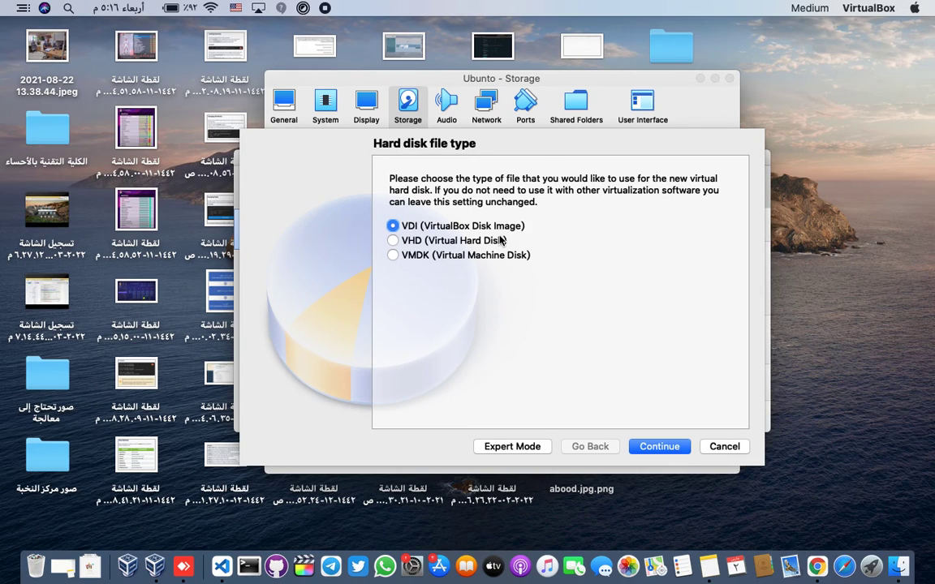
click(395, 241)
click(654, 448)
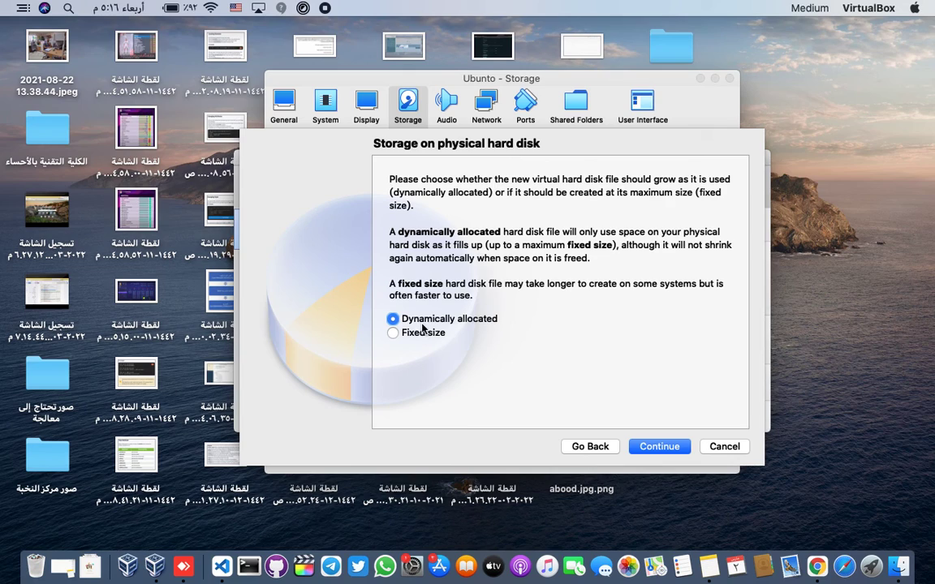
click(664, 447)
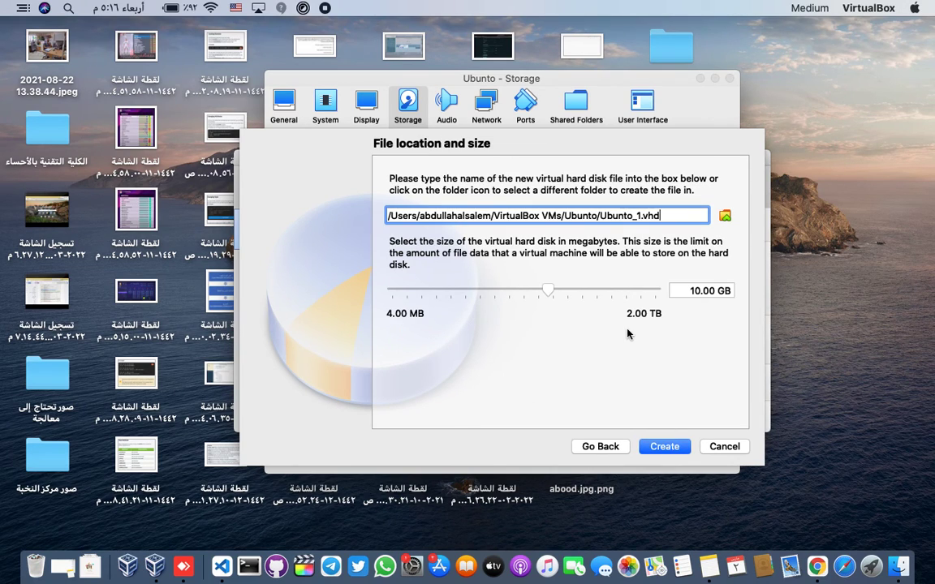
mouse_move(548, 292)
mouse_down()
mouse_move(574, 291)
mouse_move(565, 290)
mouse_up()
click(663, 453)
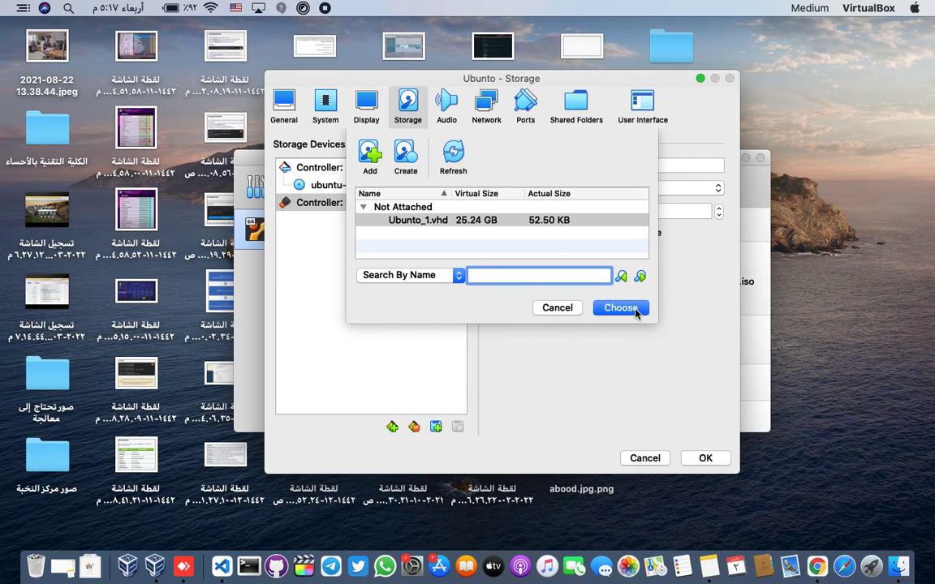
- Attach Ubunto_1.vhd to the SATA controller and save the machine's settings
click(541, 223)
click(626, 308)
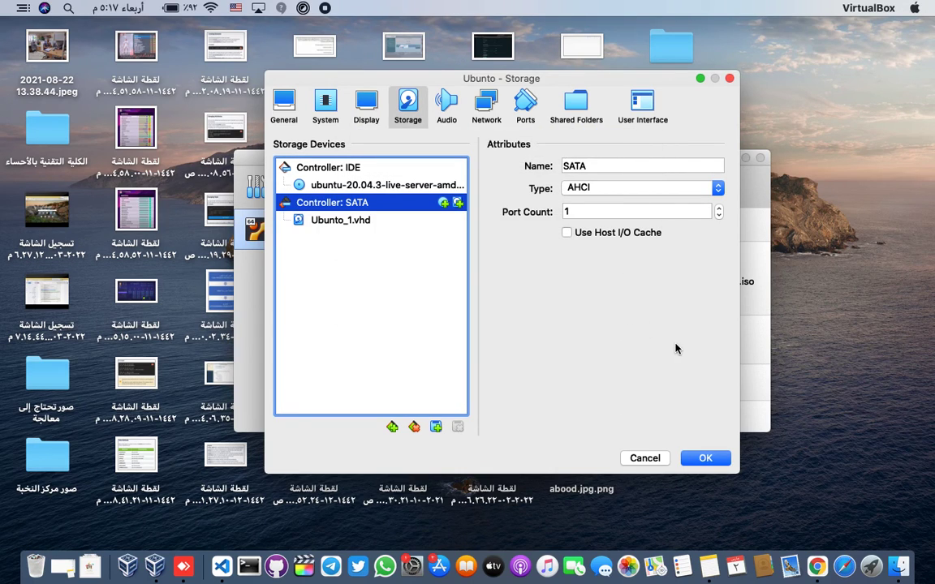
click(705, 459)
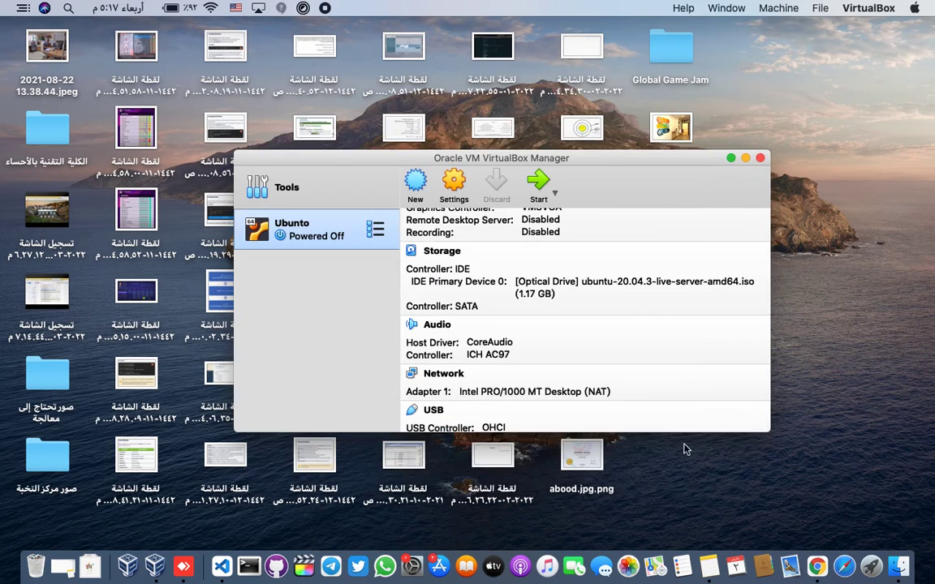
- Start the Ubunto virtual machine and dismiss the auto capture keyboard notice
scroll(467, 335, up, 5)
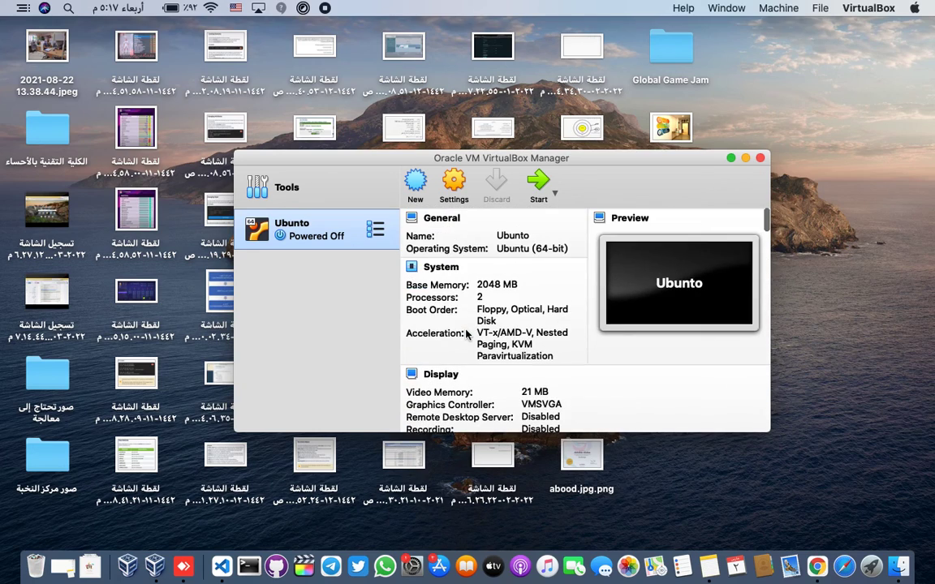
double_click(319, 234)
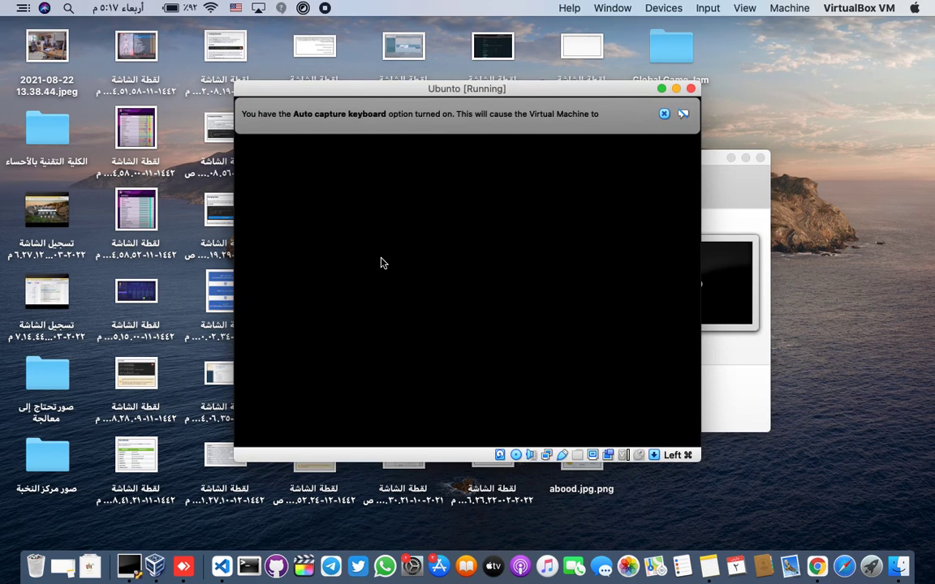
click(664, 113)
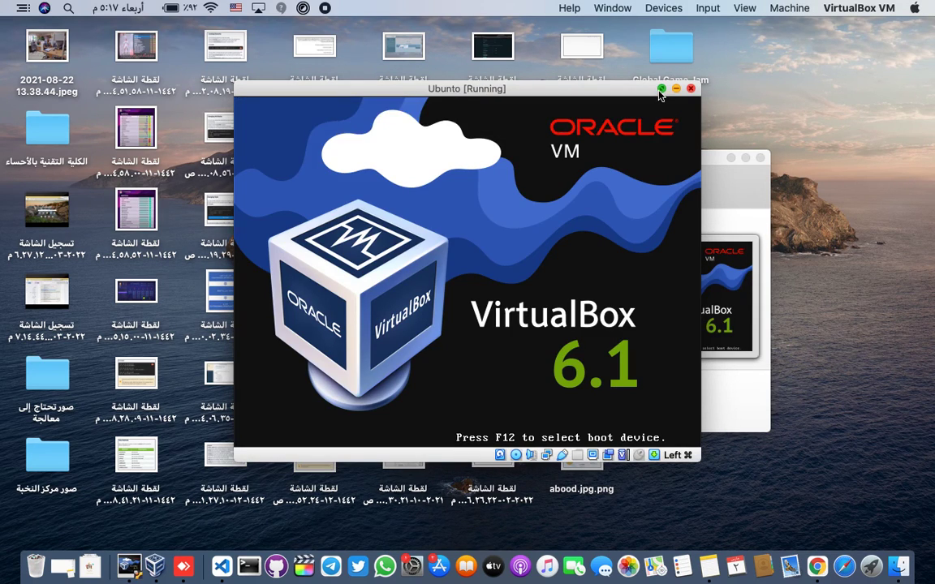
- Switch the virtual machine window to full-screen mode and return it to windowed mode
click(661, 93)
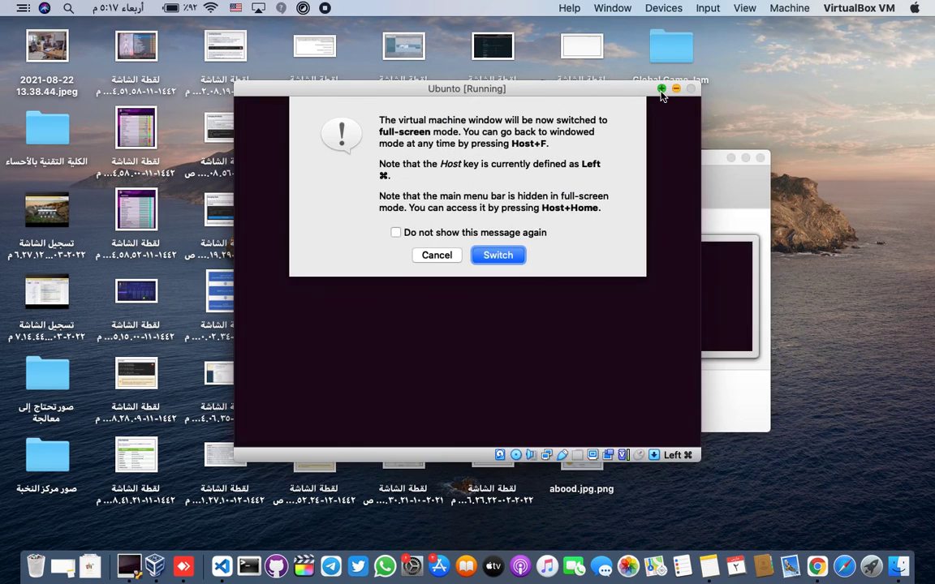
click(490, 255)
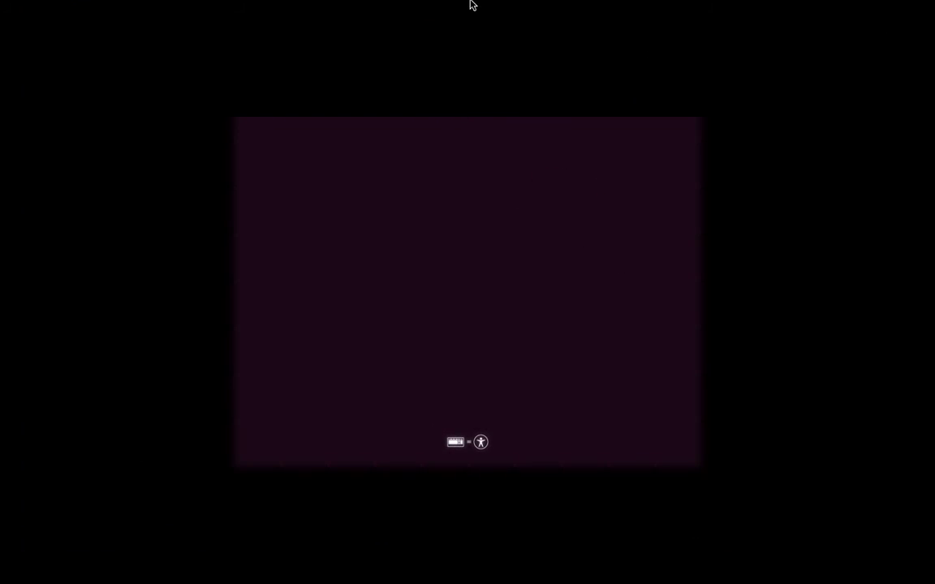
click(895, 26)
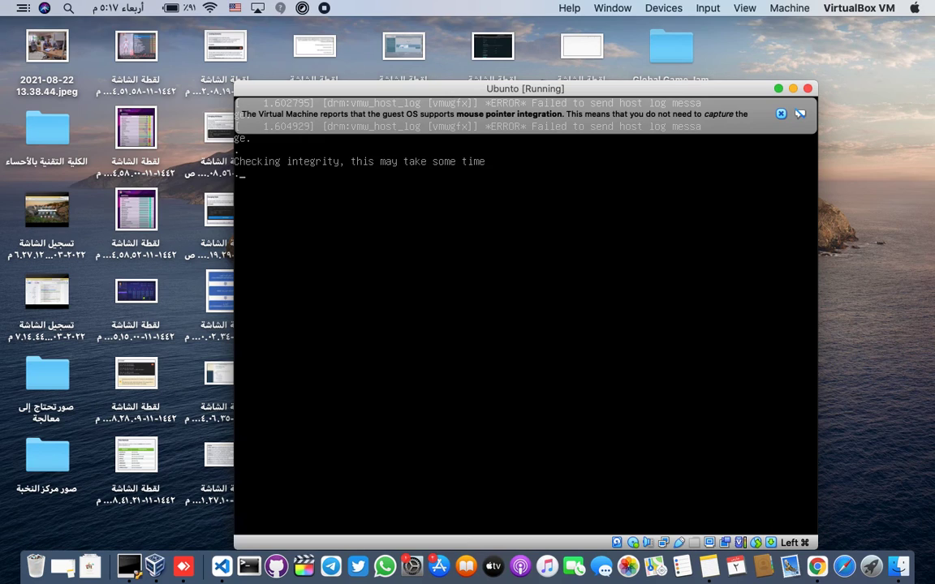
- Set the installer language to English, continue without updating the installer, and accept the English (US) keyboard layout and variant
click(781, 114)
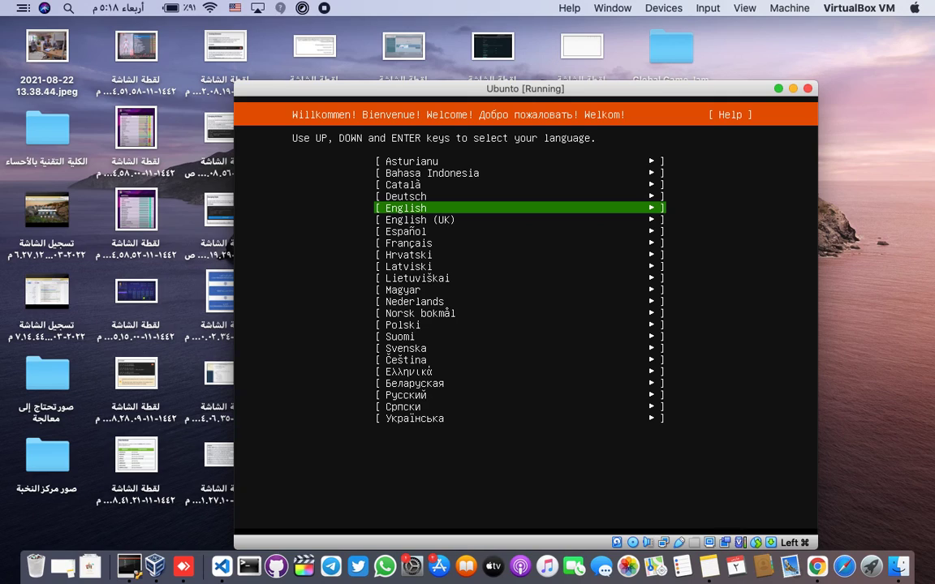
key(Return)
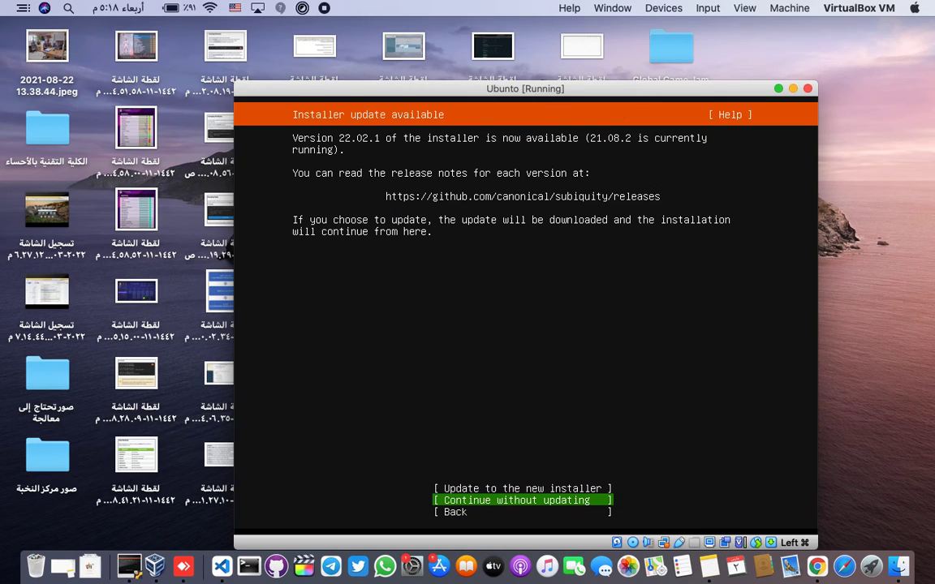
key(Return)
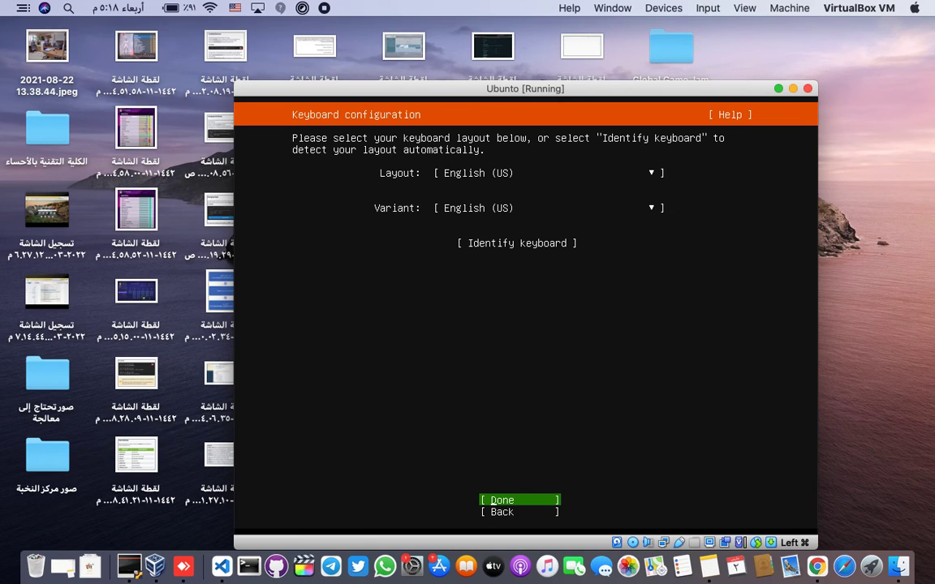
key(Return)
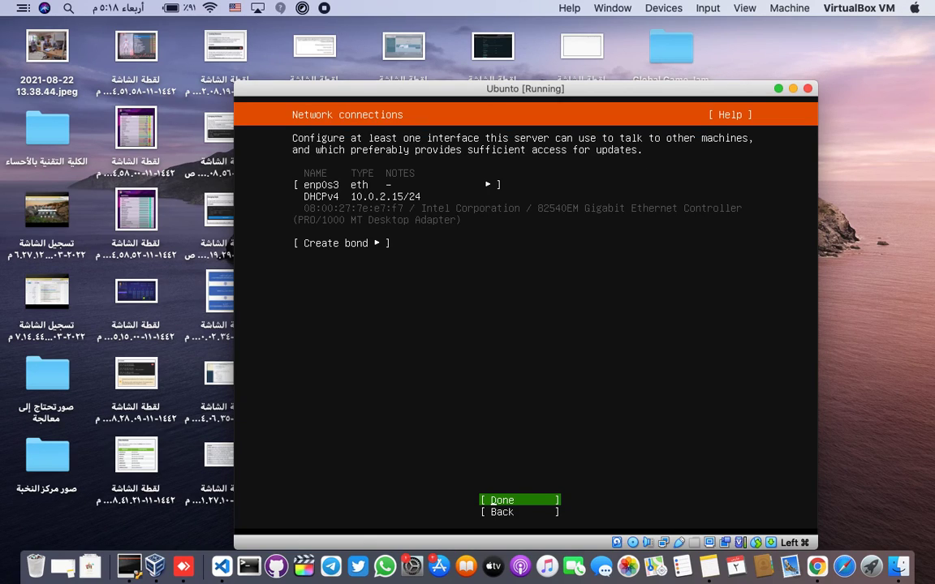
key(Return)
key(Return)
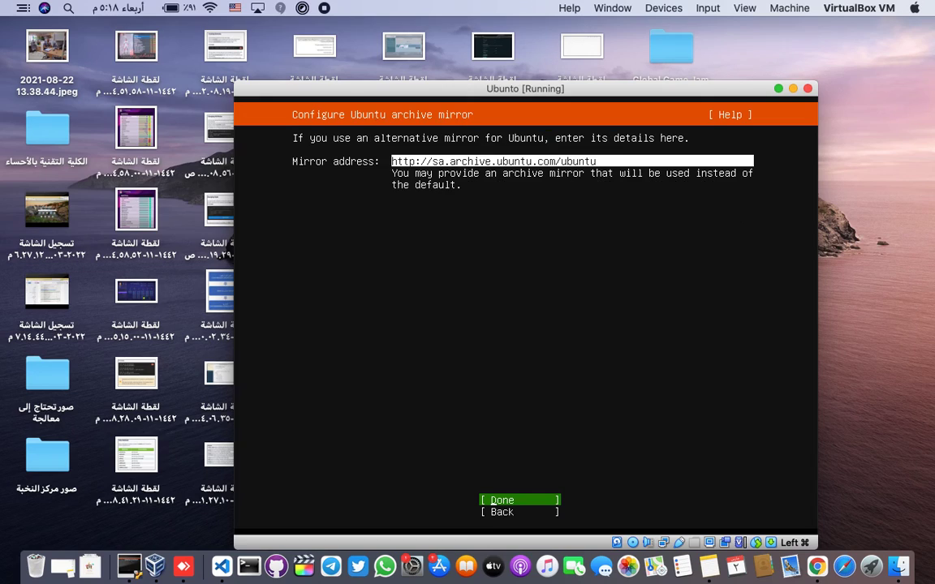
key(Return)
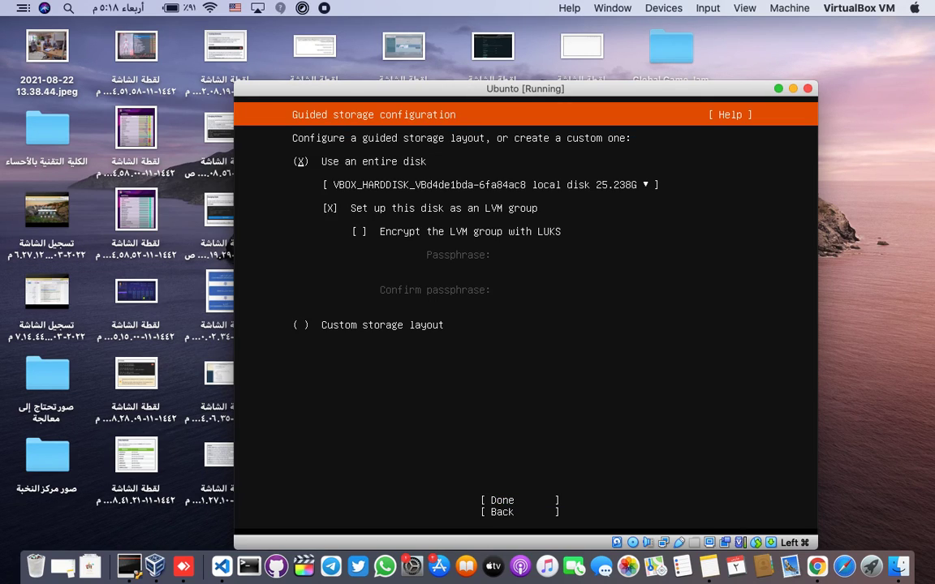
- Accept the guided storage layout that uses the entire local disk as an unencrypted LVM group
key(Down)
key(Down)
key(Down)
key(Down)
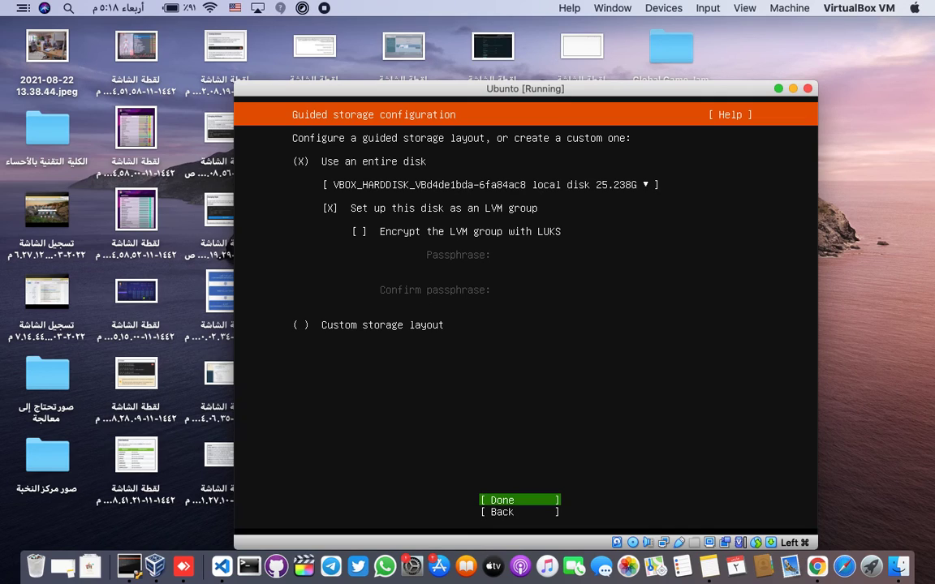
key(Return)
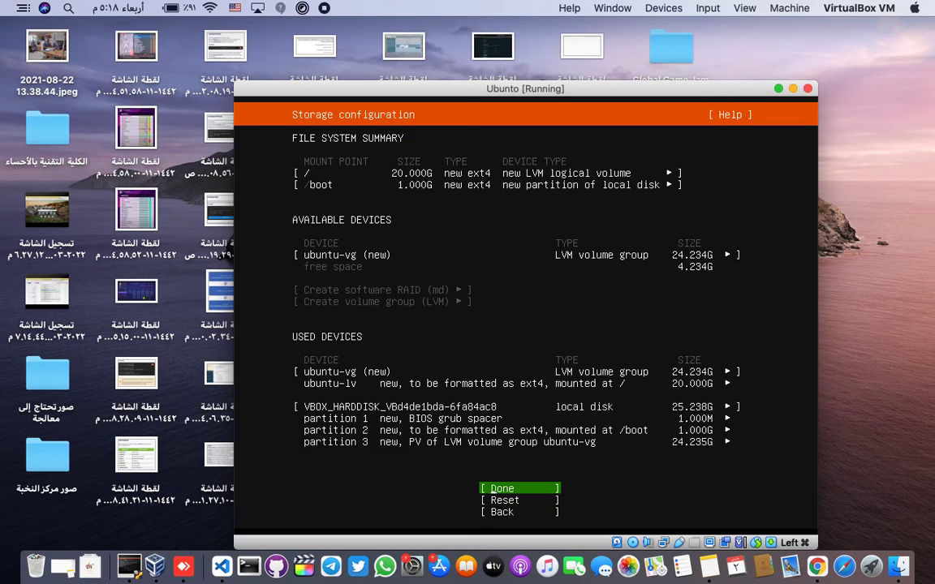
- Accept the storage configuration and confirm the destructive action to begin the installation
key(Return)
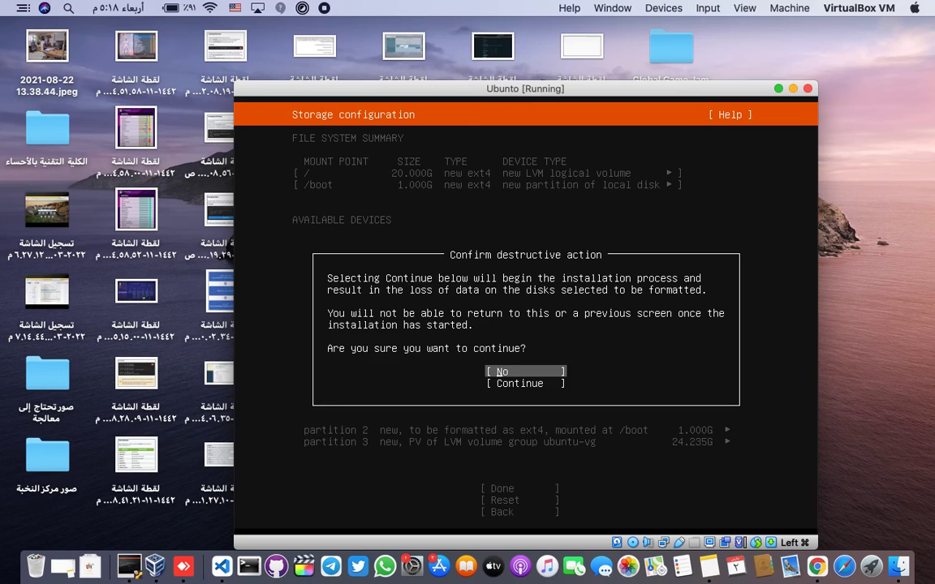
key(Down)
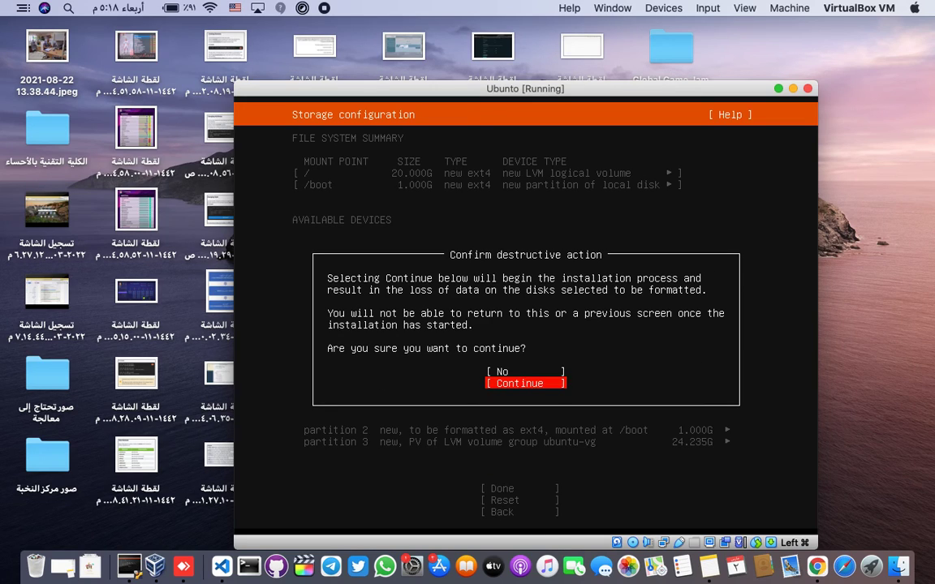
key(Return)
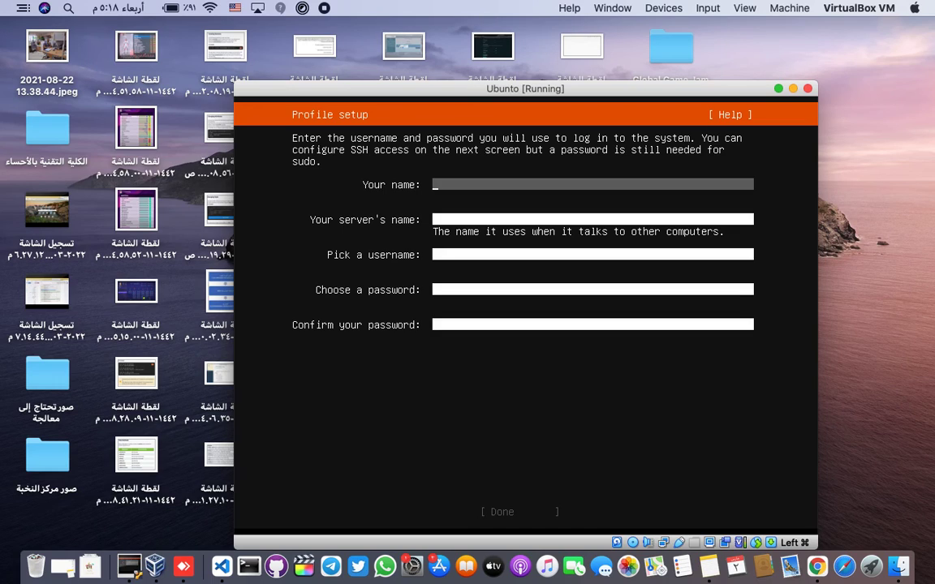
- Enter the user's name and the same value as the server's name in the profile setup
text(abu18saud)
key(Tab)
text(abu1)
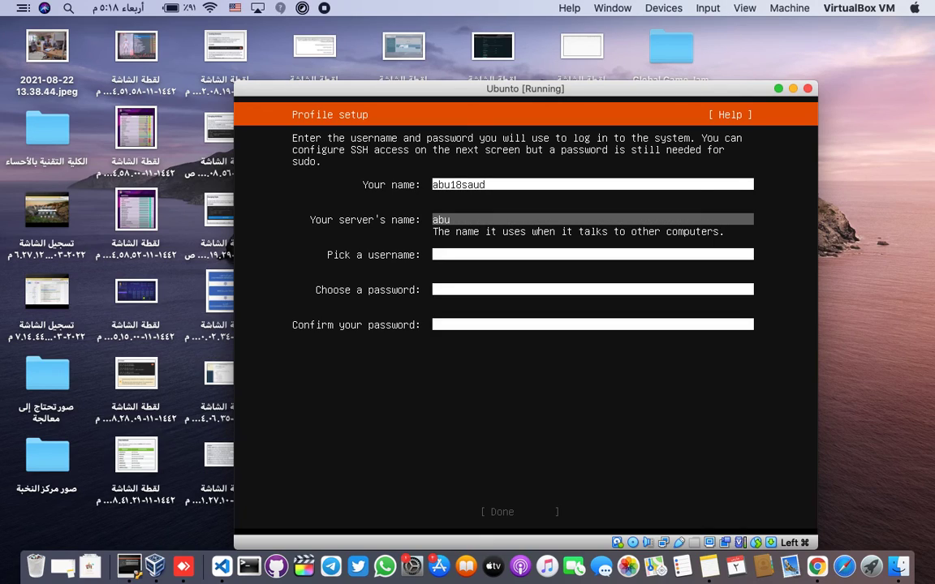
text(8saud)
key(Tab)
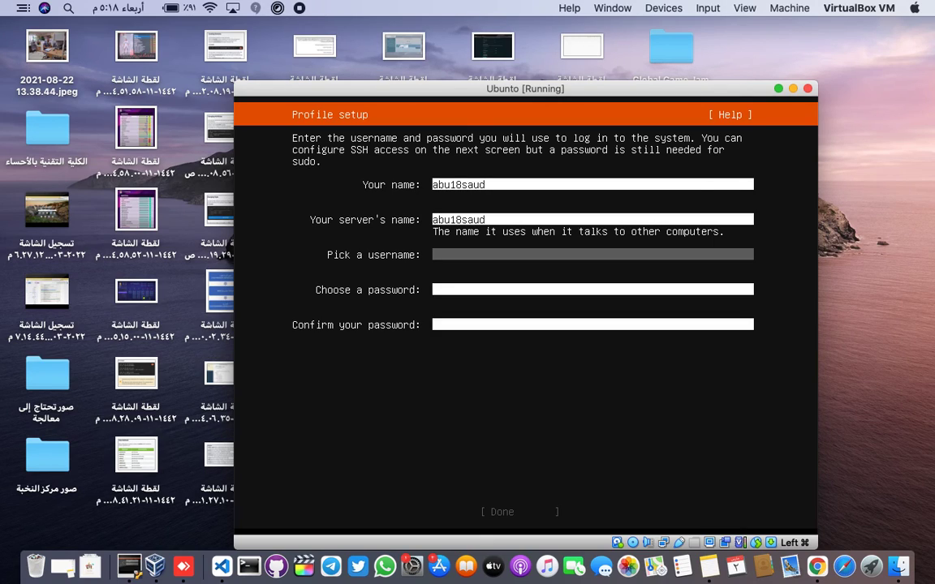
- Enter the login username, set and confirm the account password, and submit the profile setup
text(abu18saud)
key(Tab)
text(******)
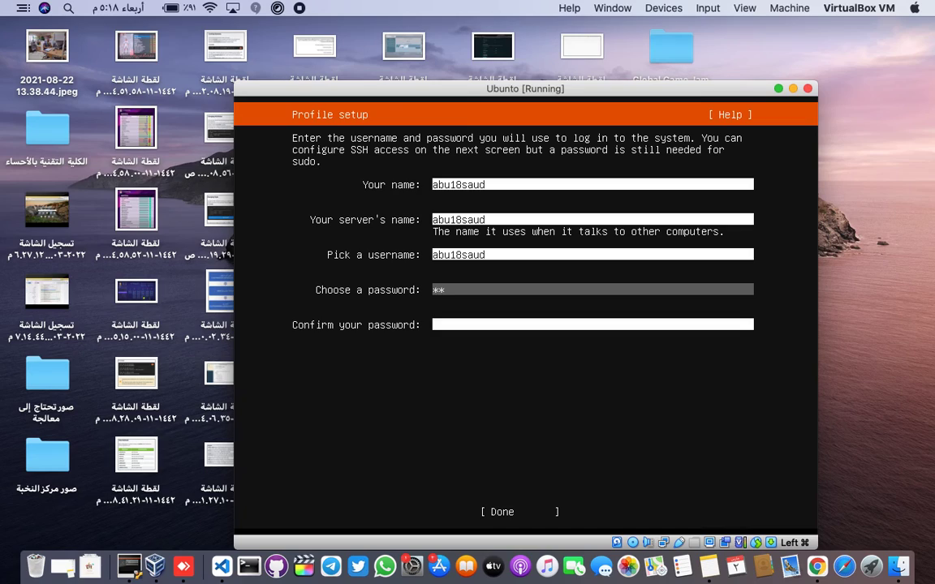
key(Tab)
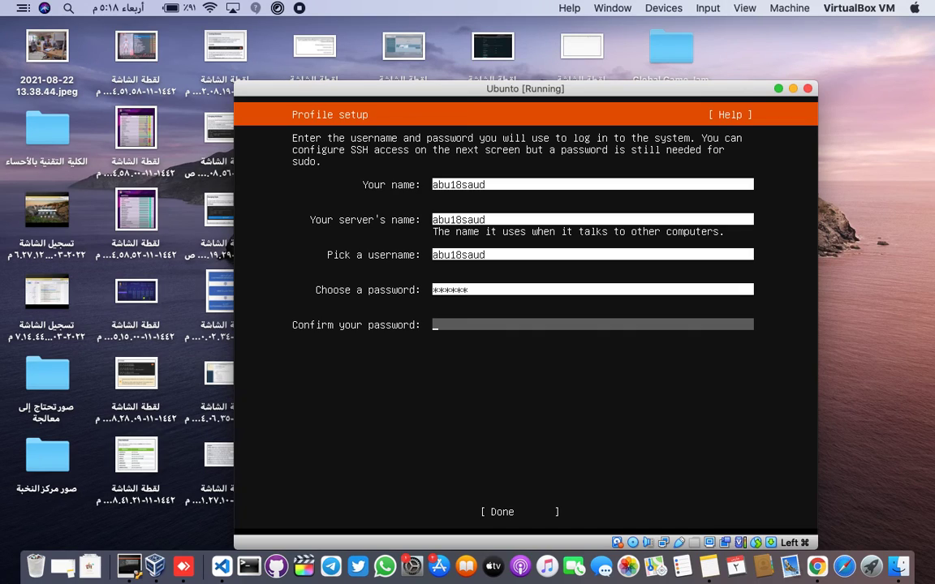
text(******)
key(Tab)
key(Return)
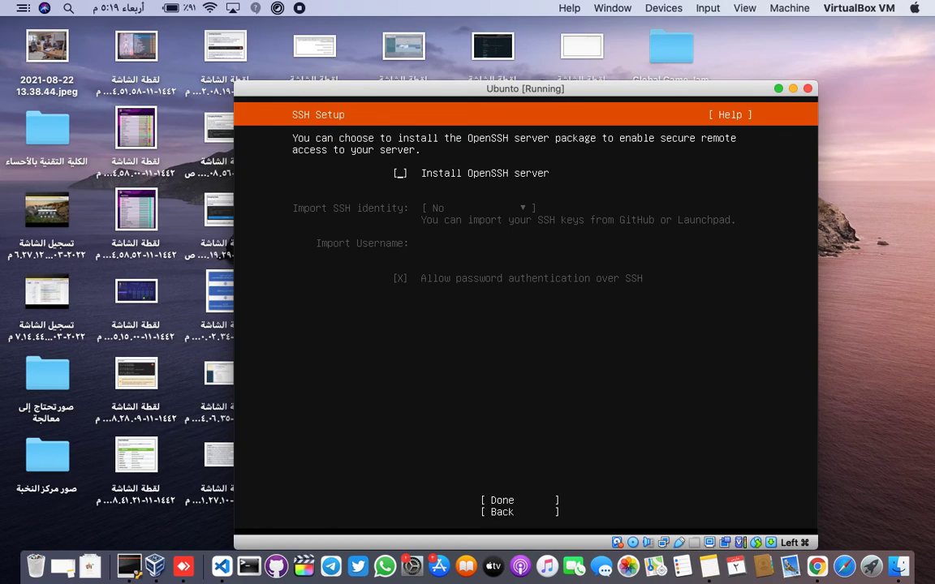
- Continue without installing OpenSSH server and without selecting any featured server snaps
click(519, 512)
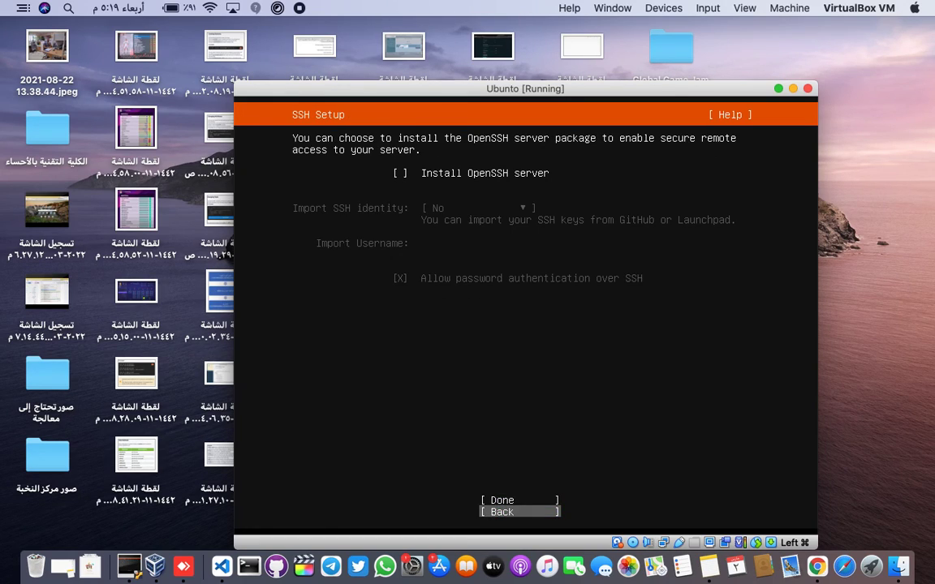
click(519, 500)
key(Return)
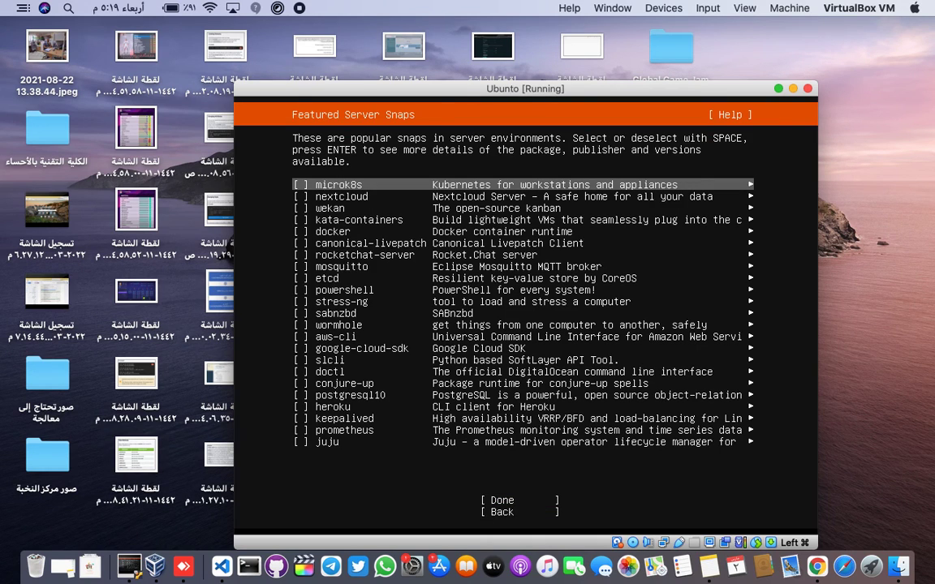
click(520, 512)
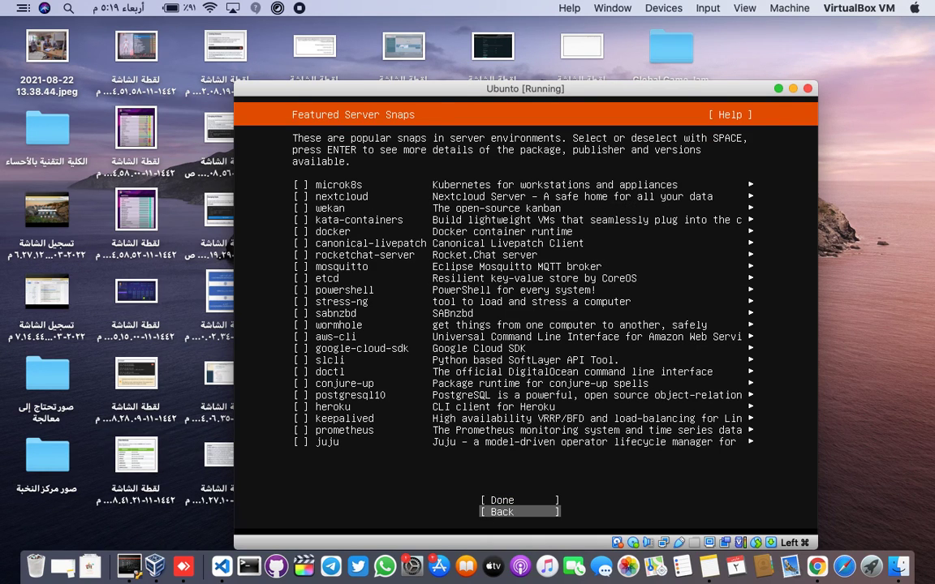
click(519, 500)
key(Return)
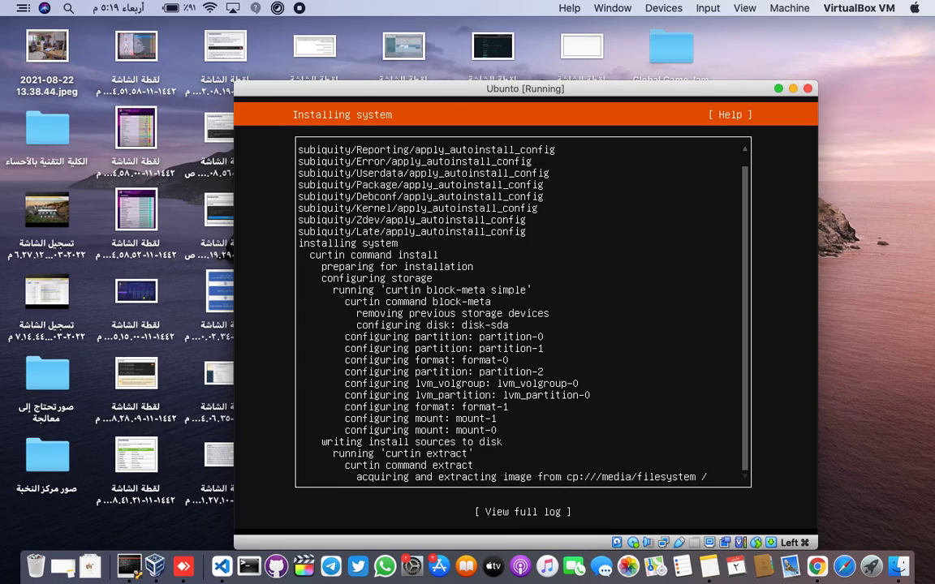
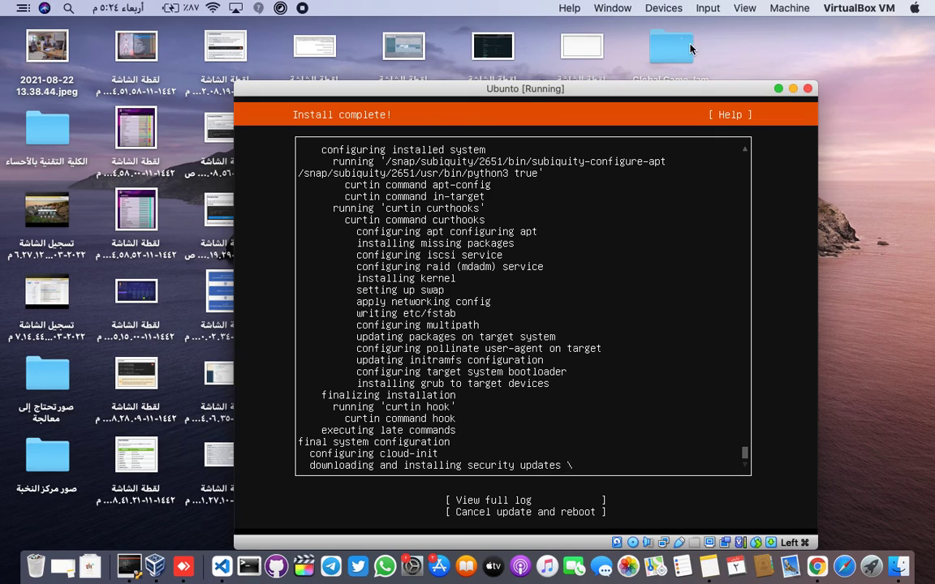
double_click(716, 86)
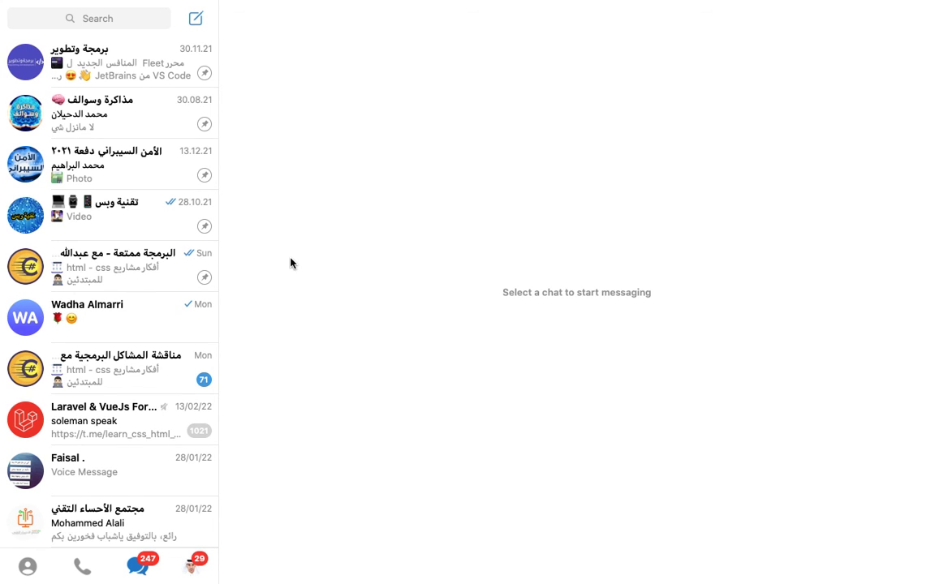
mouse_move(410, 2)
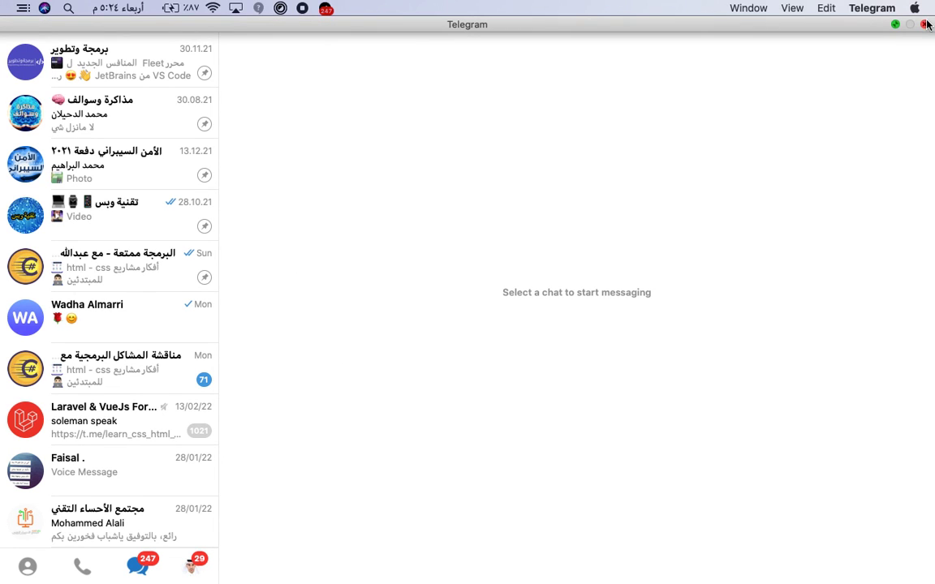
key(ctrl+Left)
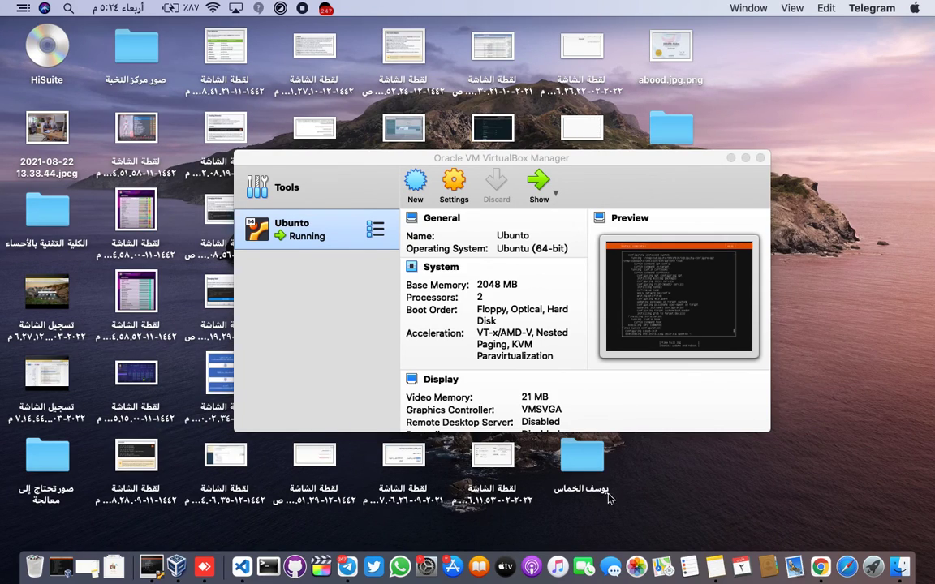
click(830, 562)
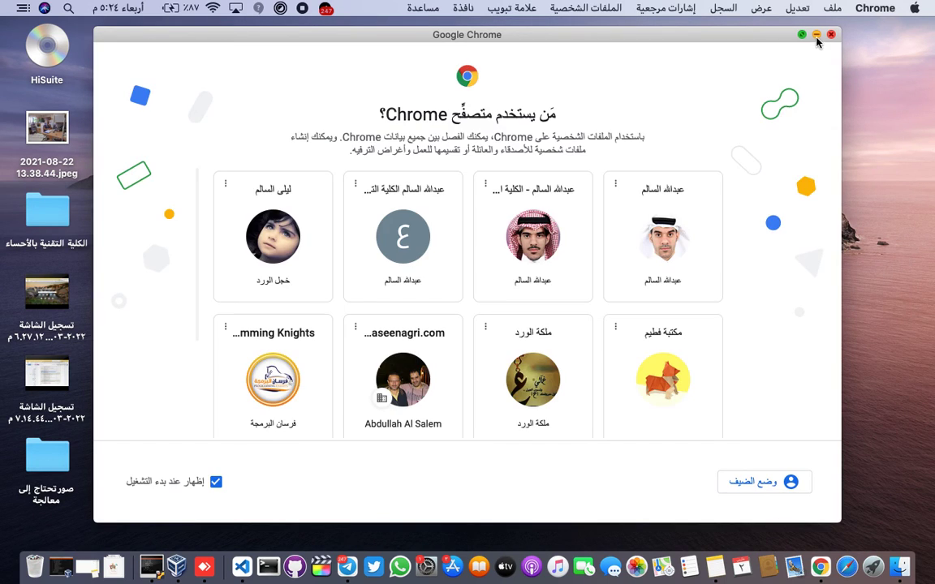
click(816, 34)
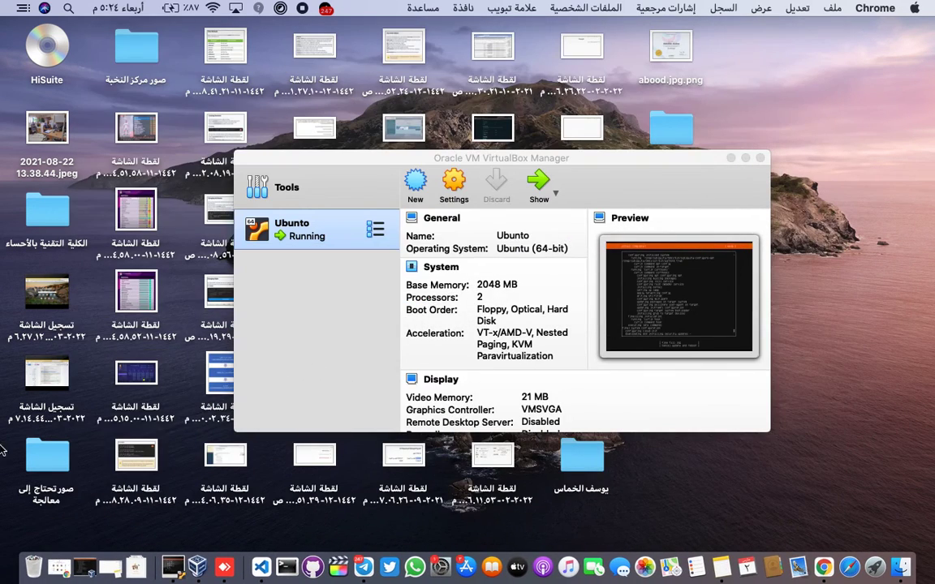
- Open Pro_Linux_System_Administration.pdf from the الكلية التقنية بالأحساء folder on the desktop
click(49, 216)
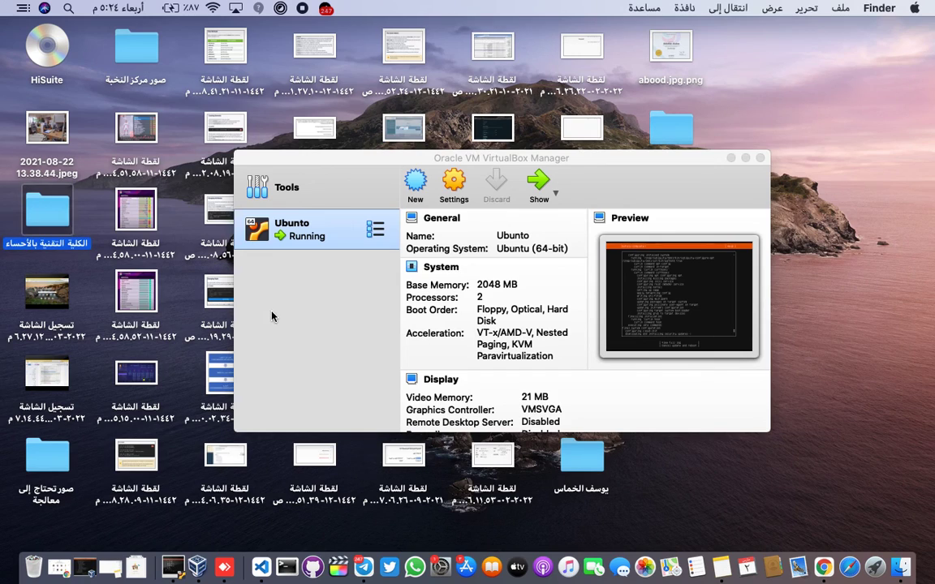
key(super+o)
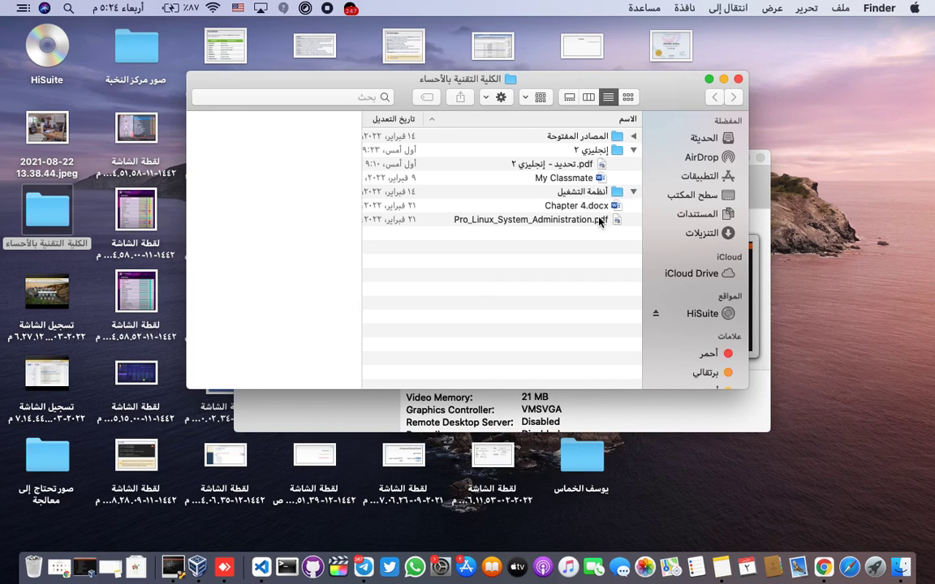
click(567, 220)
key(Return)
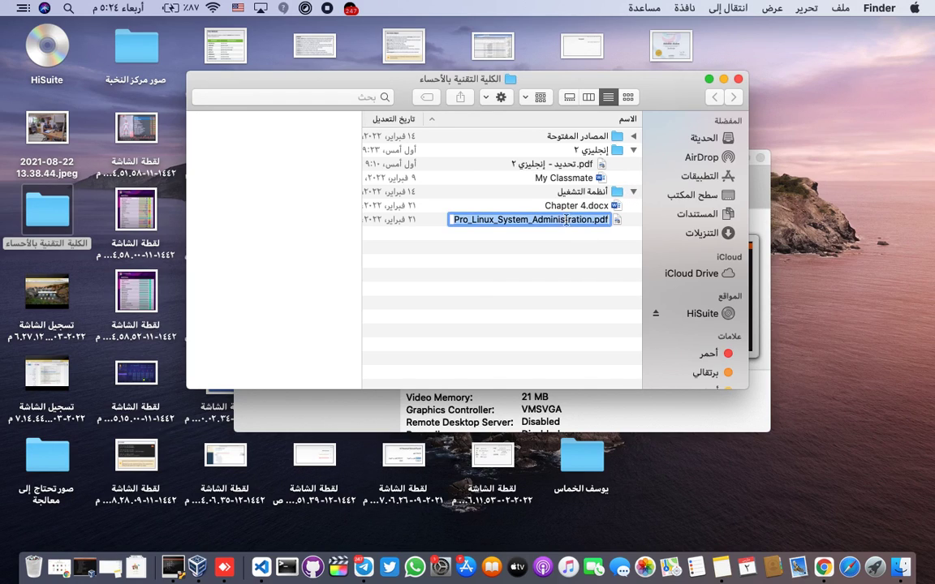
key(Escape)
key(shift+super+p)
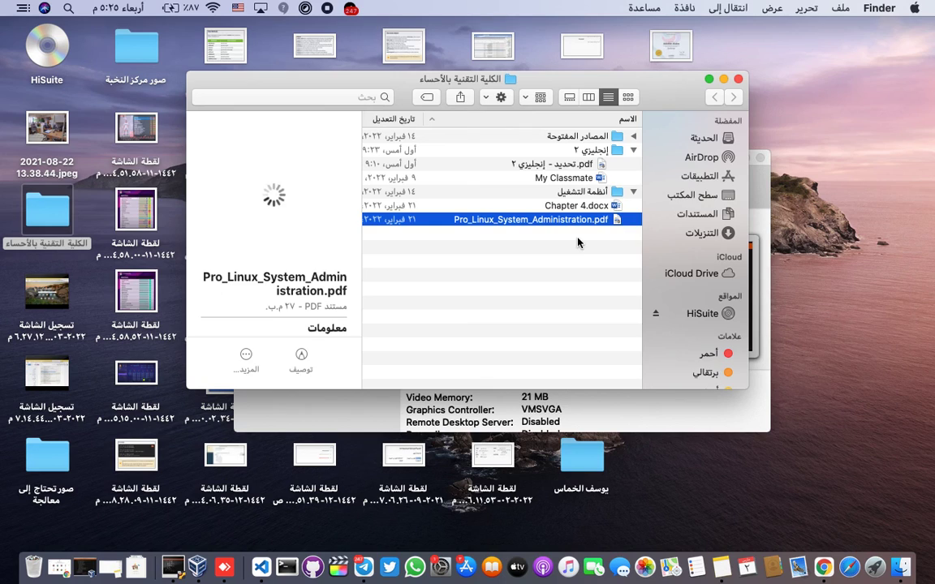
double_click(568, 220)
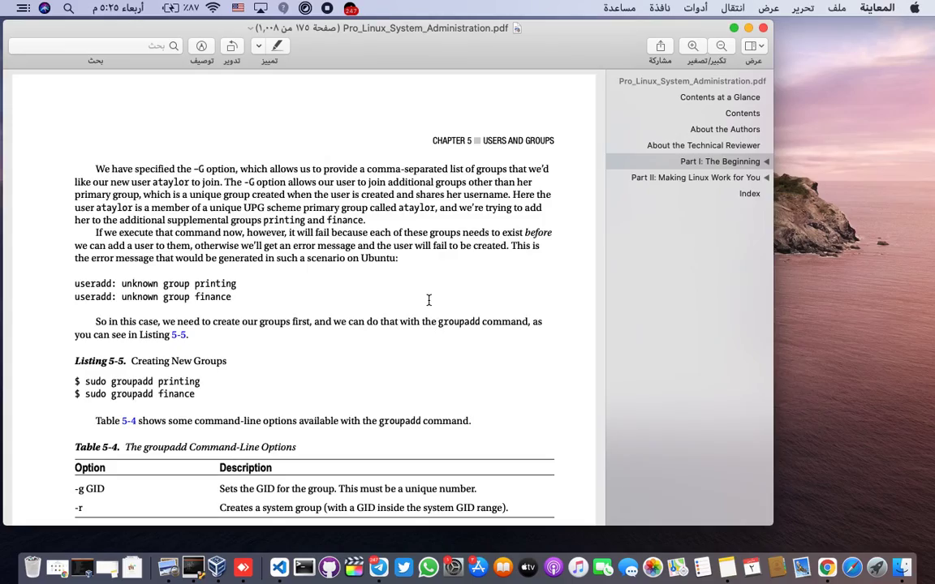
- Examine the book's cover, title page, copyright page and chapter list at the start of the PDF
scroll(428, 299, down, 15)
scroll(428, 300, up, 20)
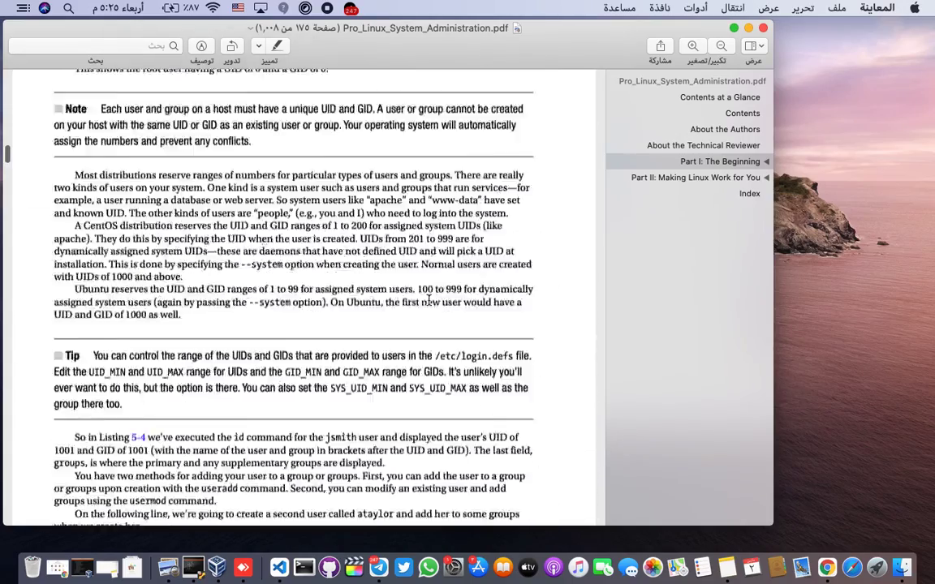
scroll(429, 300, up, 20)
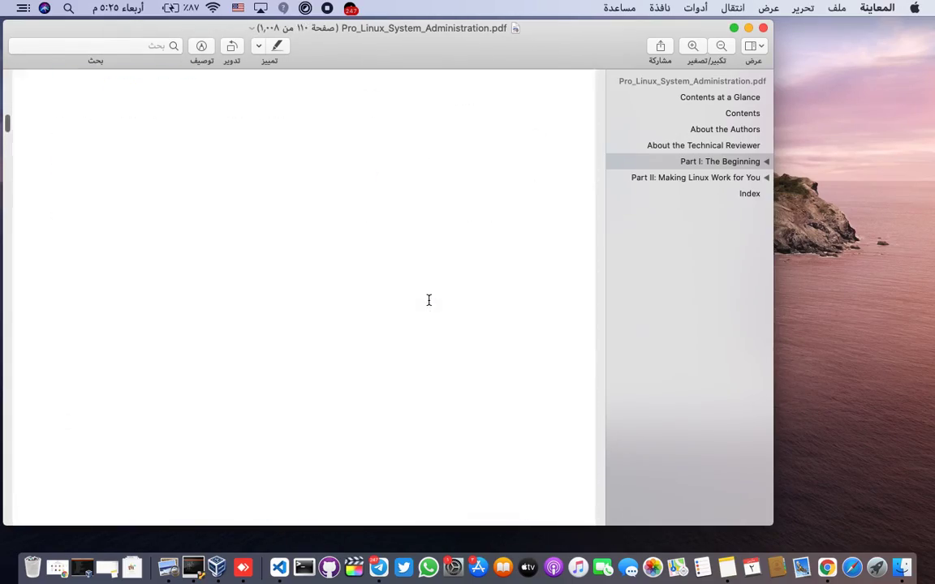
scroll(428, 301, up, 15)
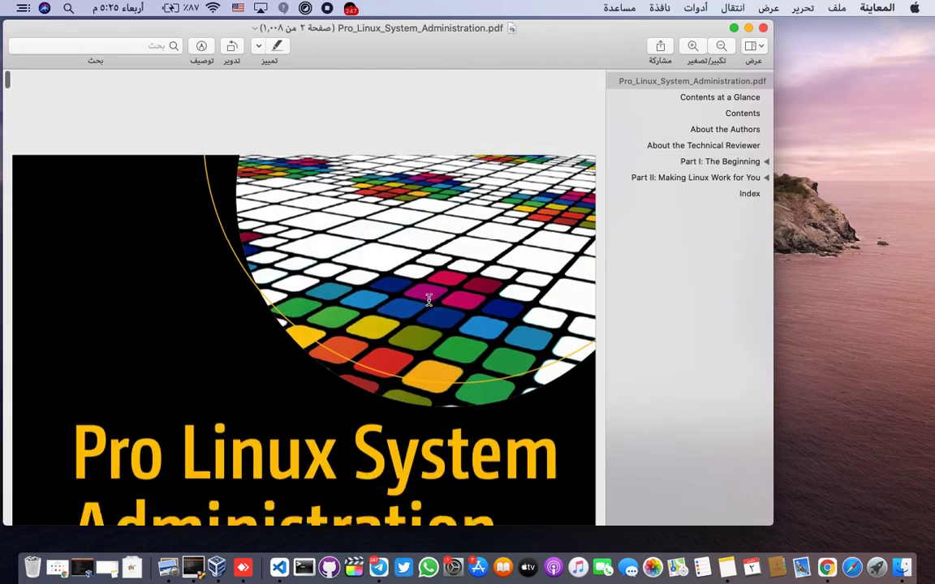
scroll(429, 301, down, 10)
scroll(429, 305, down, 15)
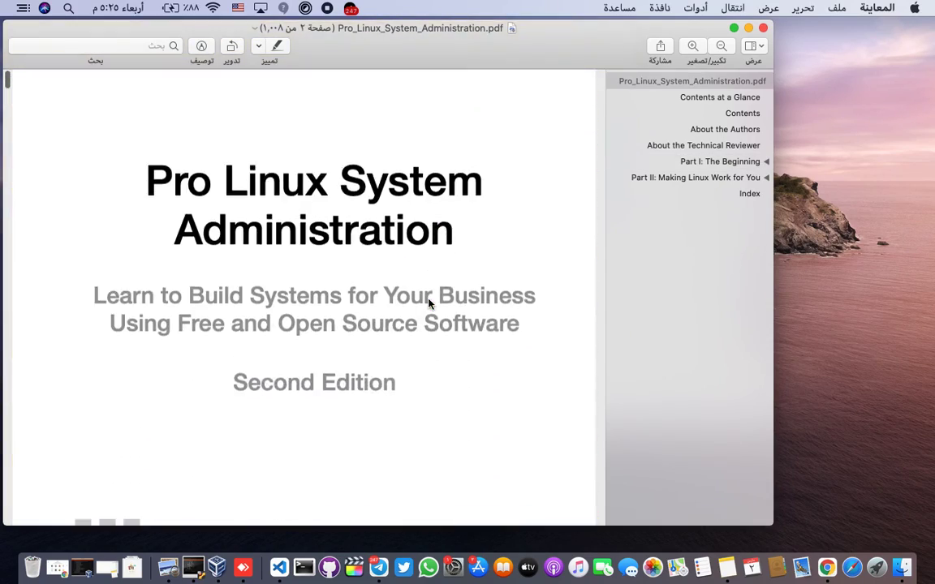
scroll(429, 304, up, 15)
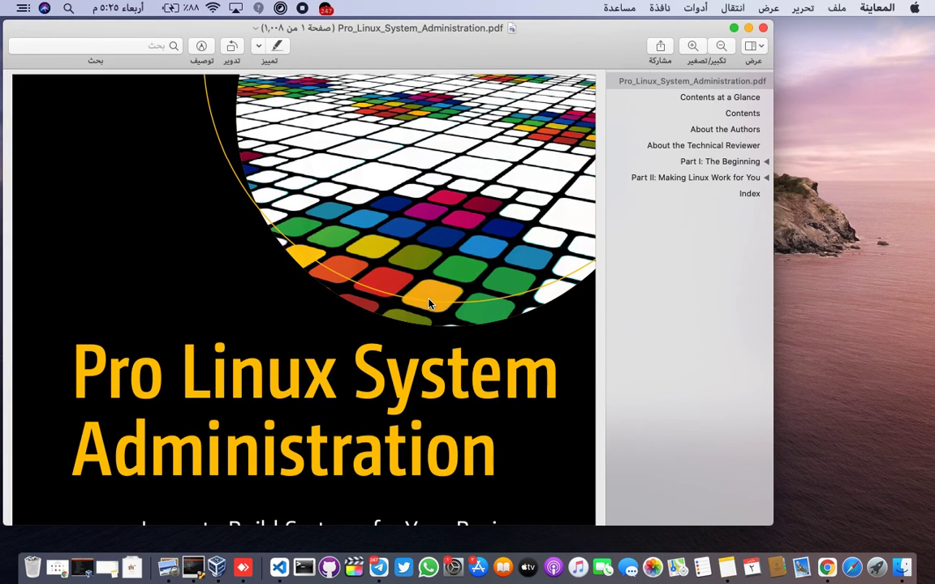
scroll(429, 304, down, 12)
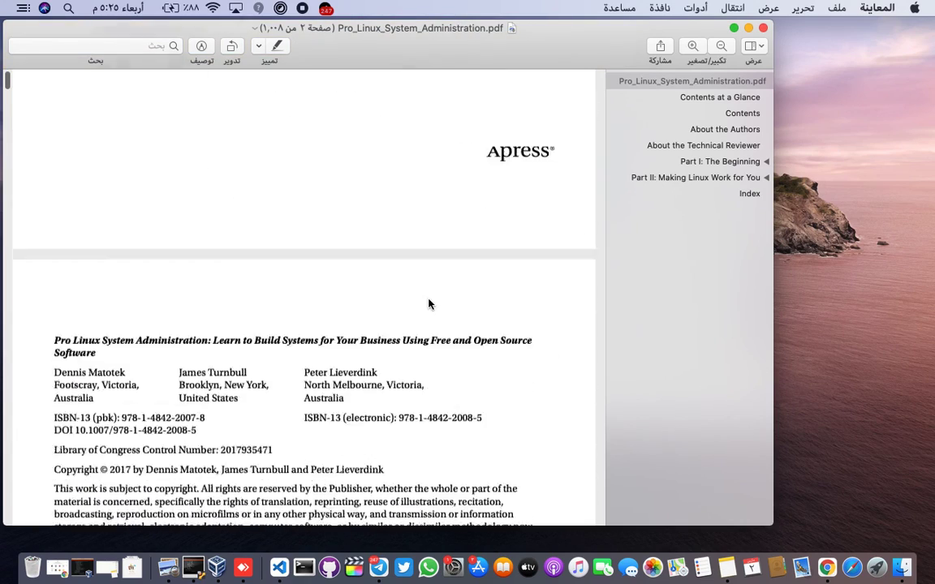
scroll(429, 304, down, 15)
scroll(429, 304, down, 15)
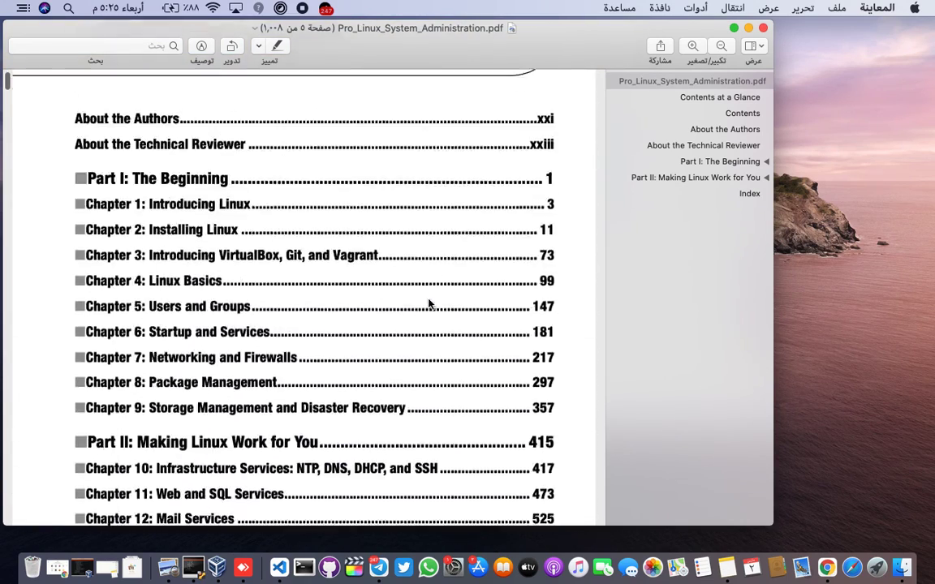
- Browse through Chapter 1 to the opening page of Chapter 2, Installing Linux
scroll(429, 305, down, 15)
scroll(429, 304, down, 15)
scroll(430, 304, down, 15)
scroll(430, 304, down, 20)
scroll(429, 304, down, 20)
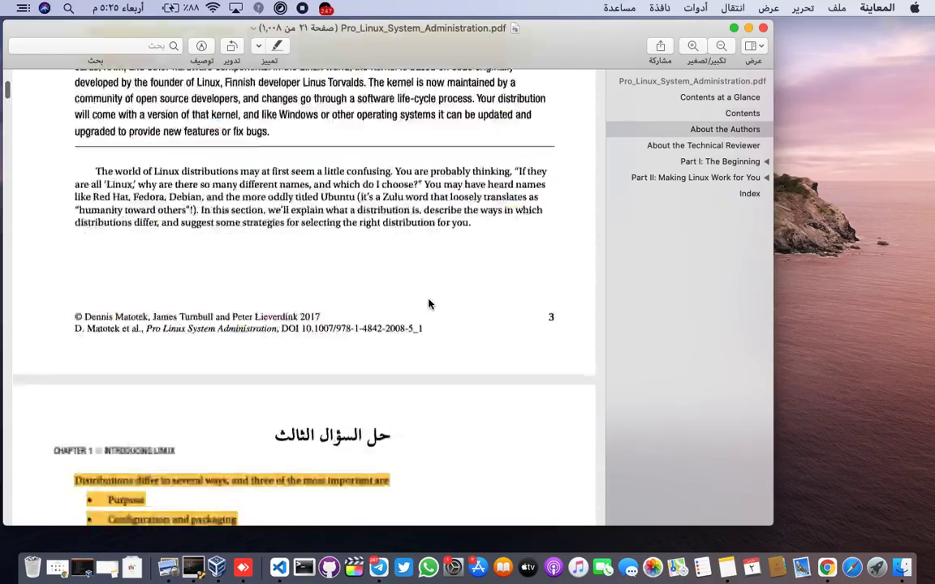
scroll(430, 305, down, 15)
scroll(429, 304, down, 20)
scroll(429, 304, down, 15)
scroll(429, 304, down, 20)
scroll(429, 304, down, 20)
scroll(429, 304, up, 10)
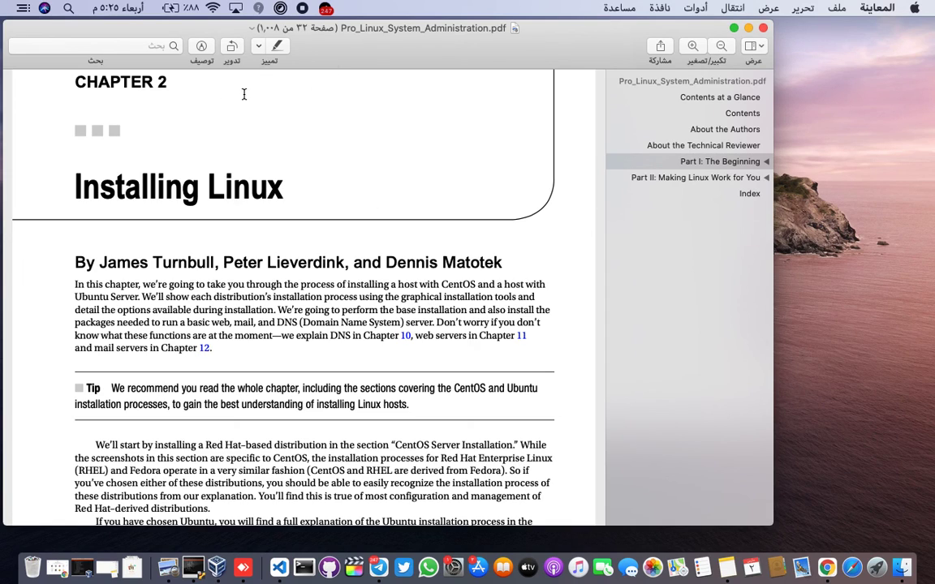
- Add a text annotation to the Chapter 2 page and place it to the right above the Installing Linux title
click(202, 48)
click(636, 80)
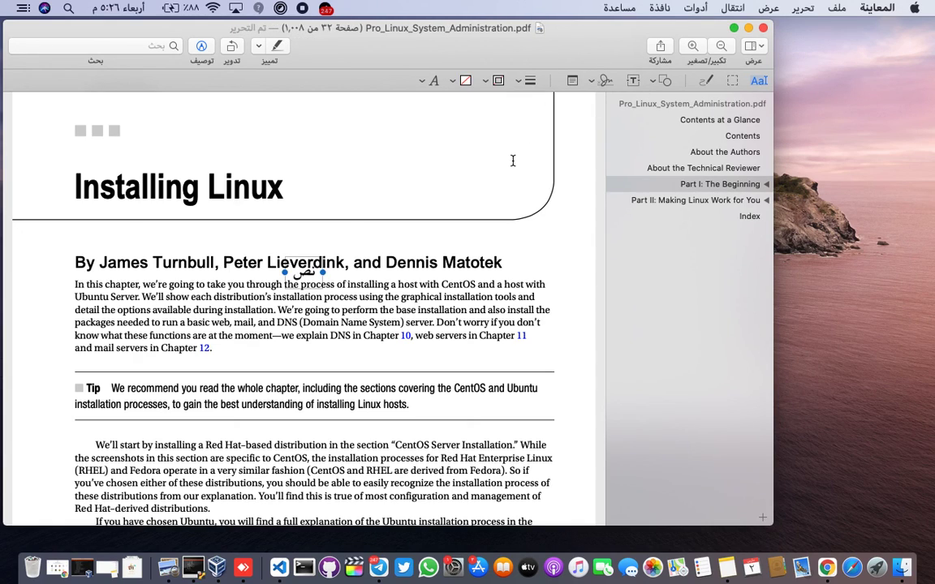
drag(321, 270, 405, 159)
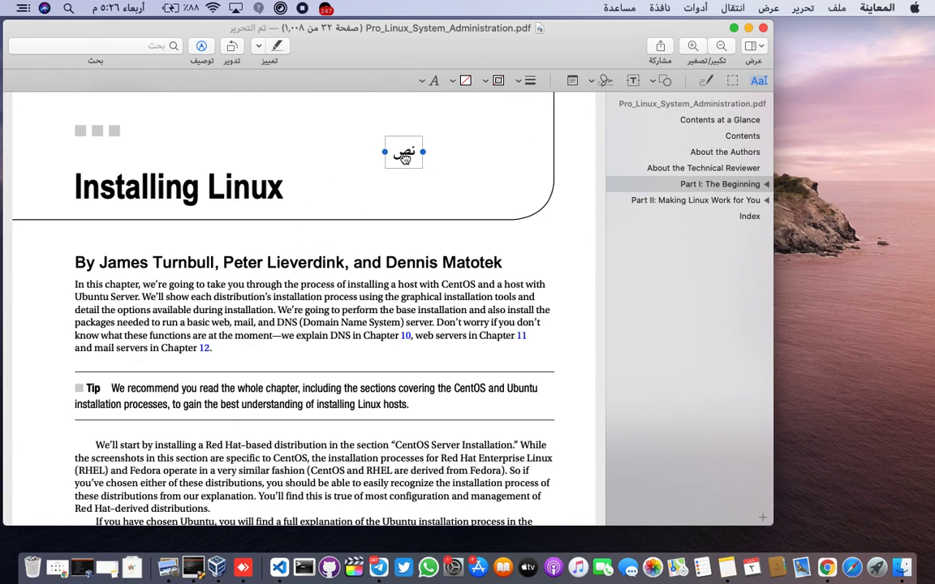
- Replace the placeholder in the new text annotation with مهم
double_click(404, 155)
text(lil)
key(BackSpace)
key(BackSpace)
key(BackSpace)
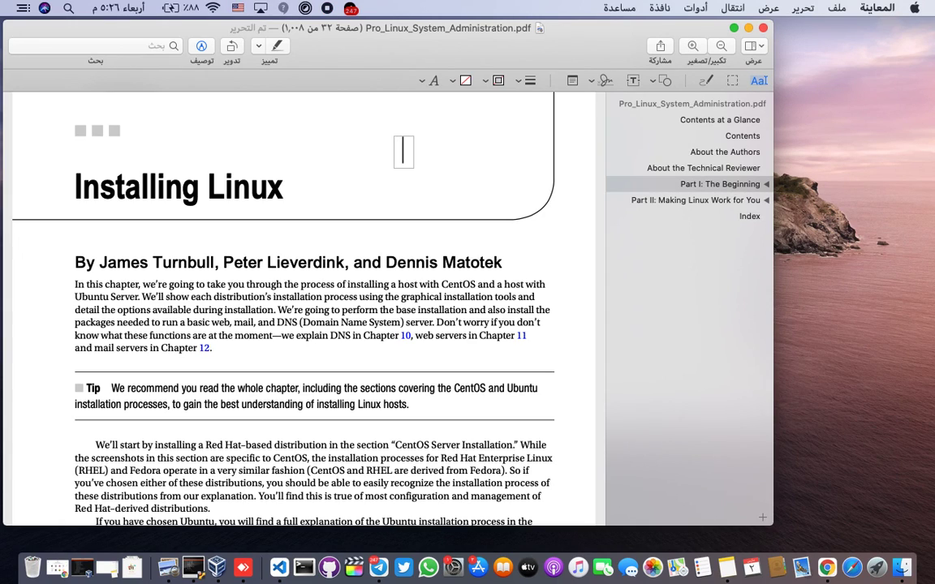
text(lil)
key(BackSpace)
key(BackSpace)
key(BackSpace)
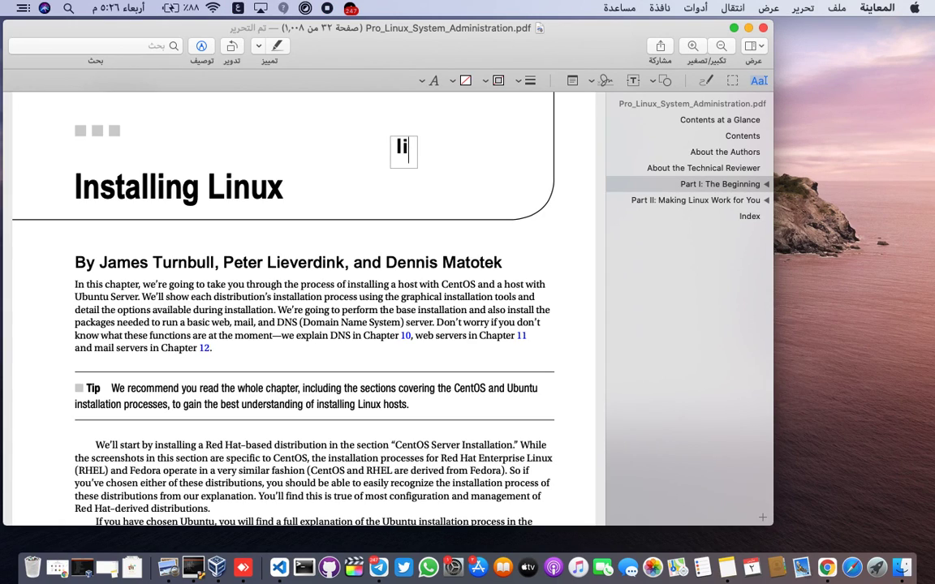
text(مهم)
click(419, 201)
scroll(414, 202, down, 2)
scroll(398, 203, up, 3)
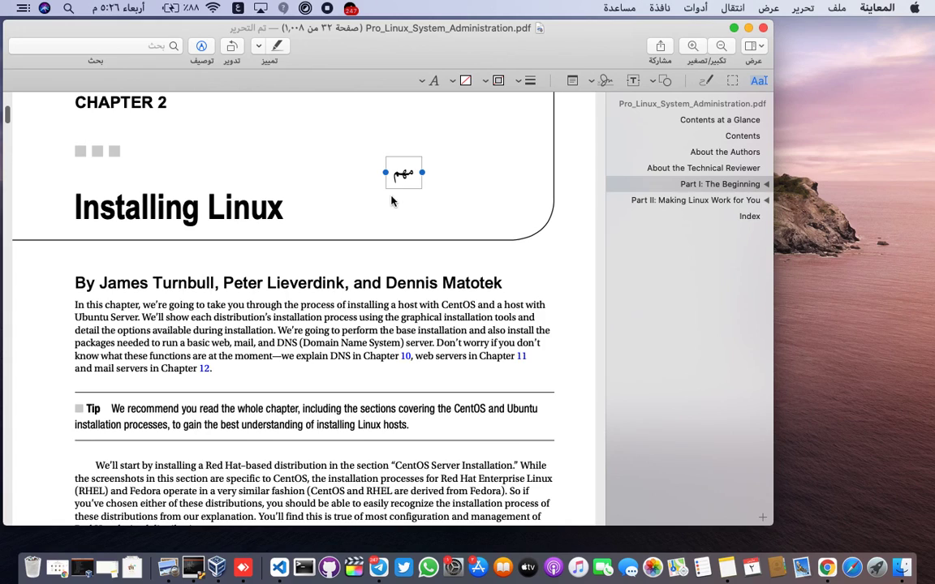
- Fill the مهم text annotation with blue
double_click(401, 173)
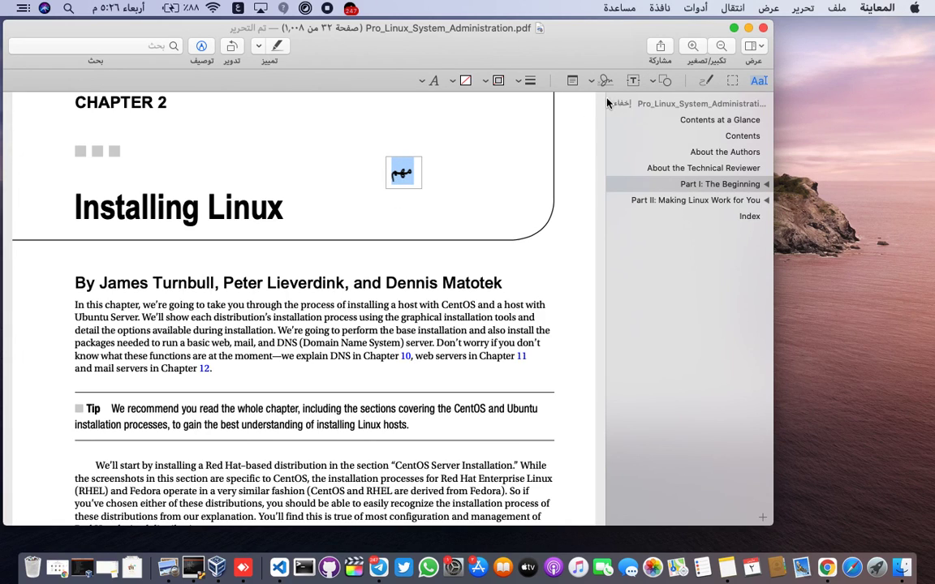
click(466, 81)
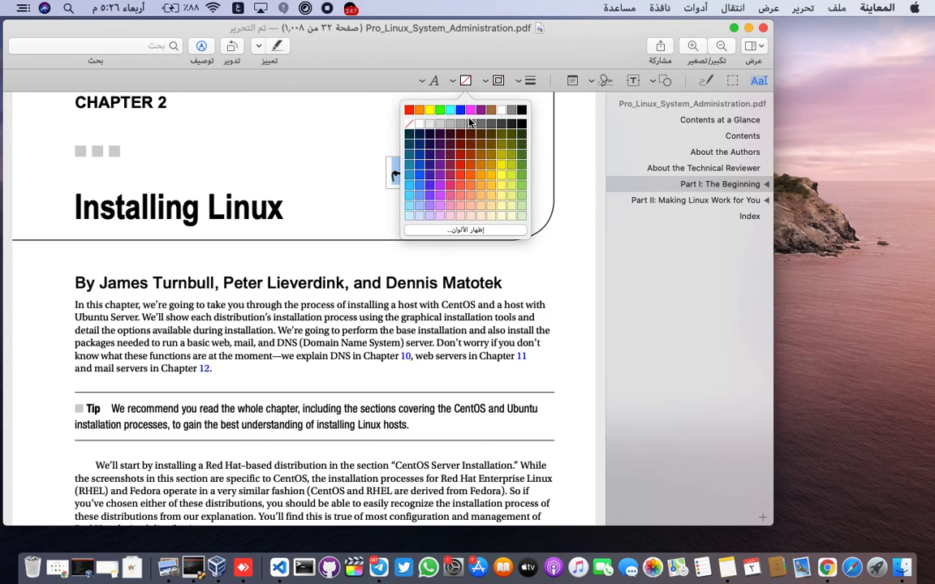
click(456, 111)
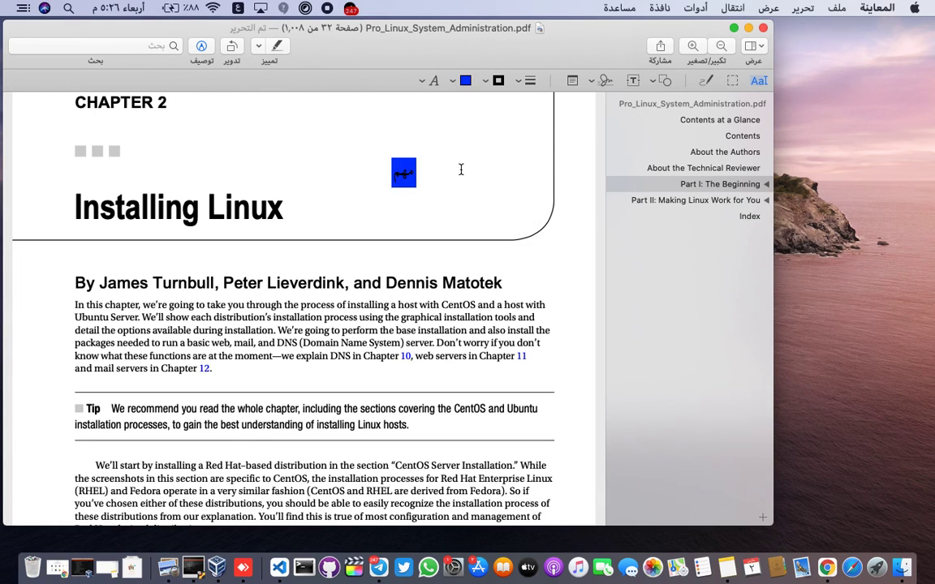
- Try to change the border colour of the مهم text annotation
click(466, 80)
click(417, 171)
click(396, 176)
click(496, 84)
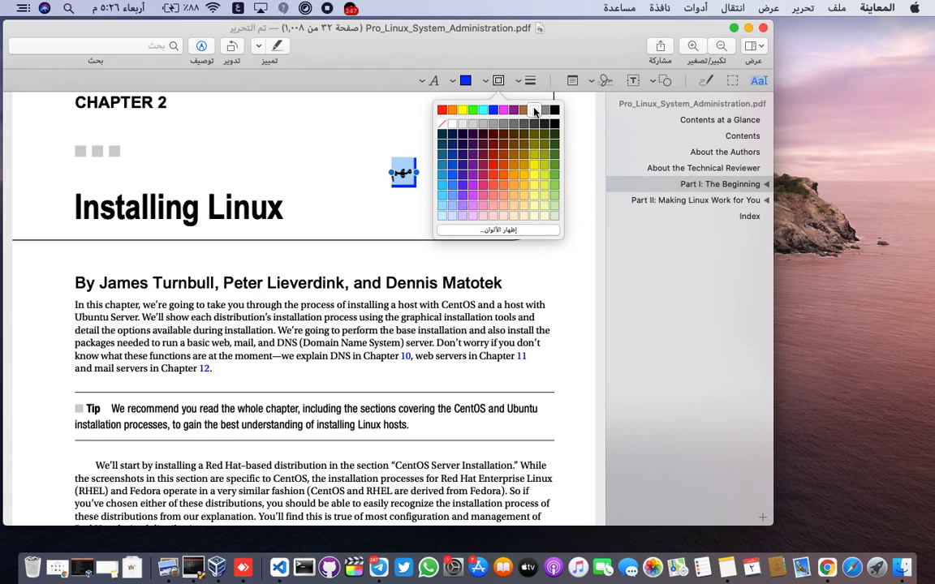
click(484, 102)
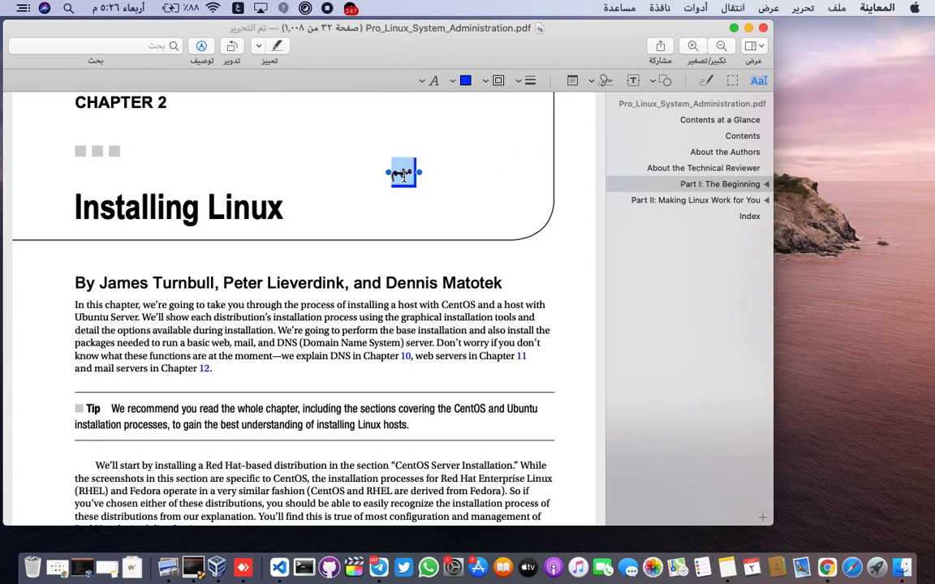